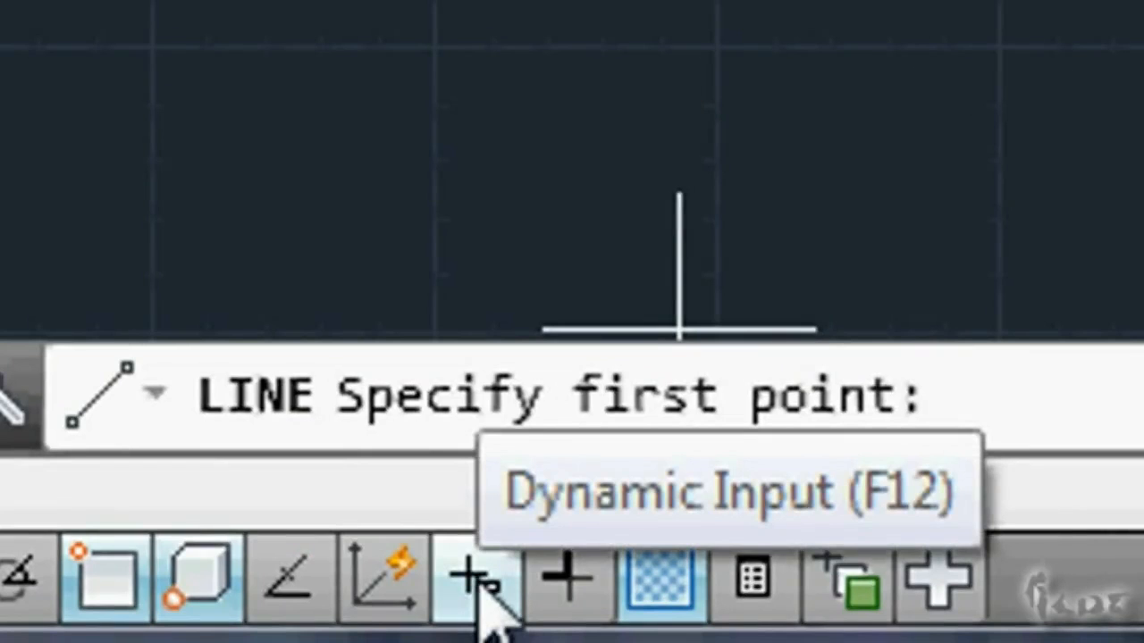
Step: Turn on Dynamic Input and draw a closed rectangle about 338 units high with four separate lines
click(480, 585)
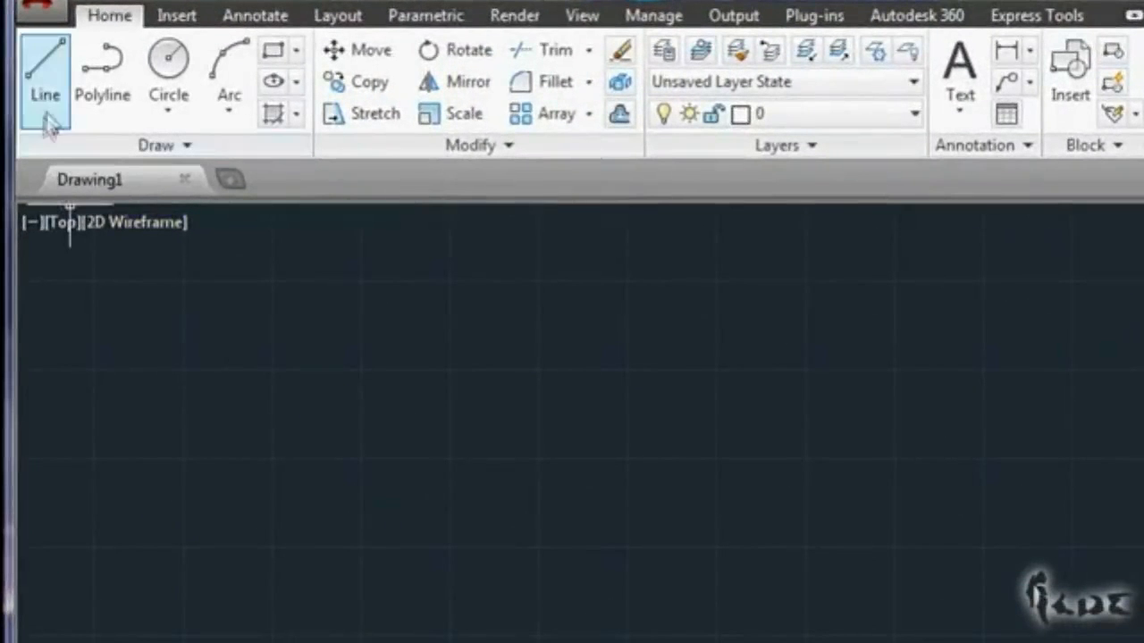
click(43, 95)
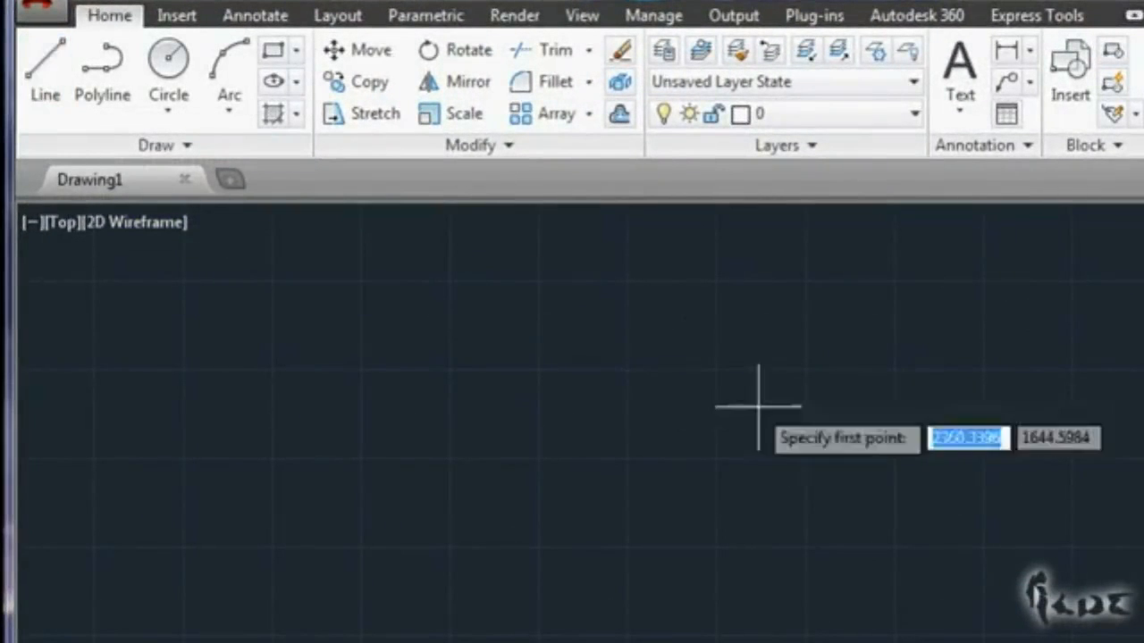
click(717, 280)
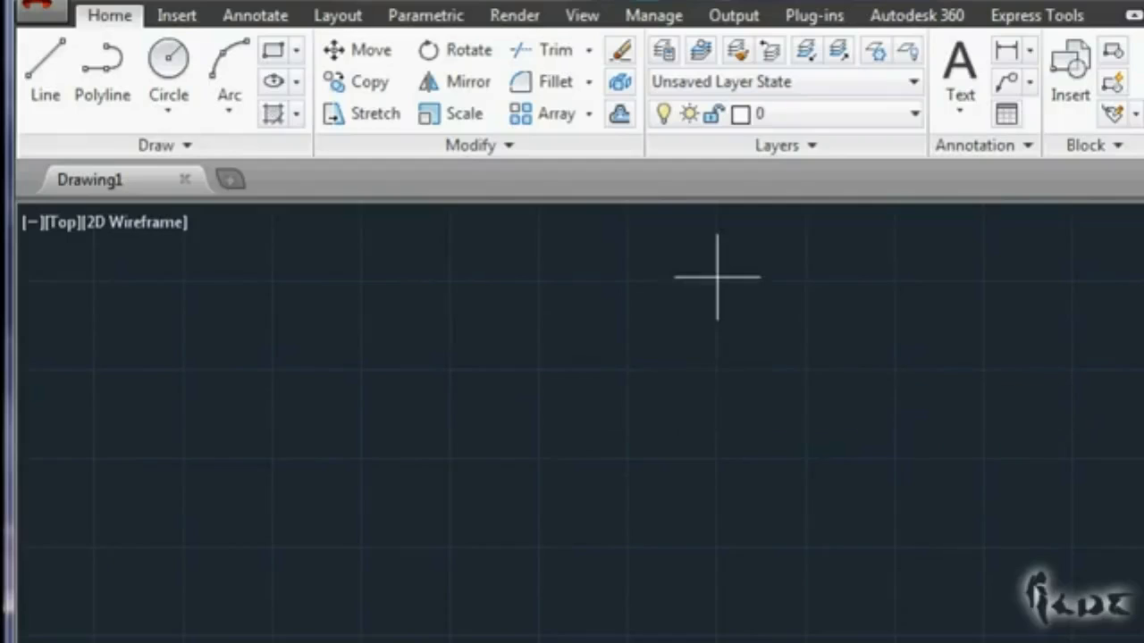
click(716, 396)
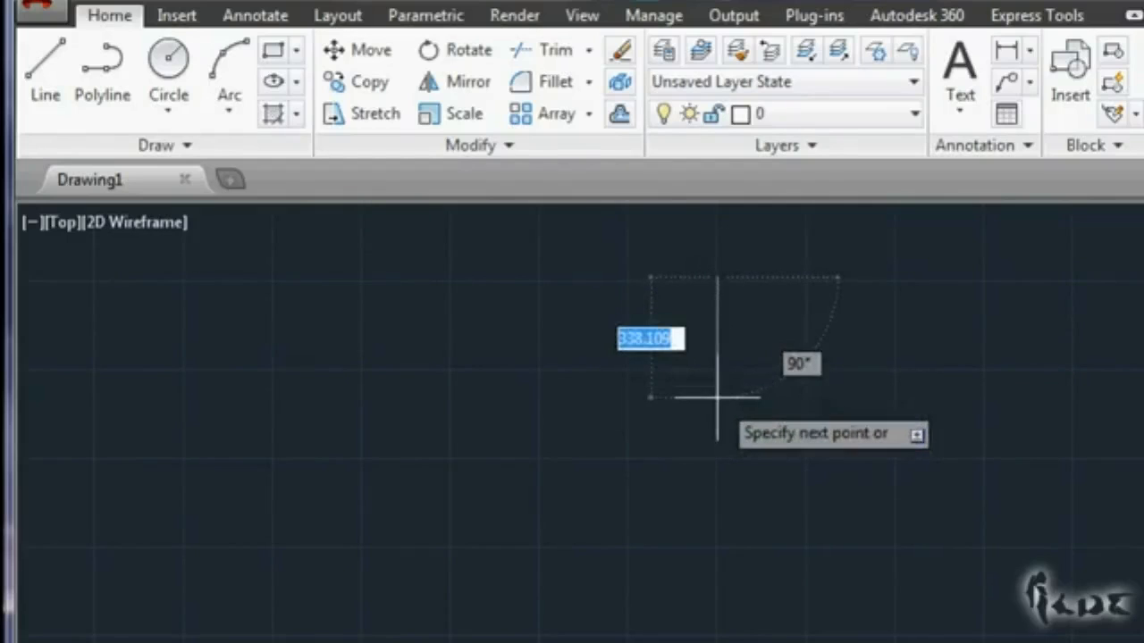
click(895, 398)
click(895, 278)
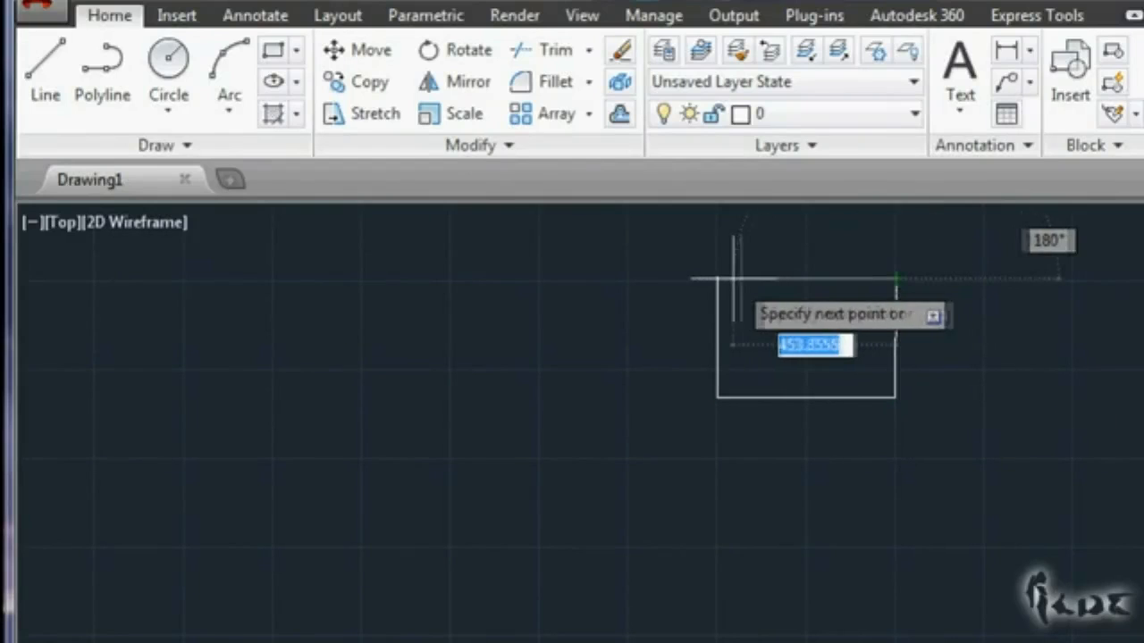
click(718, 277)
key(Return)
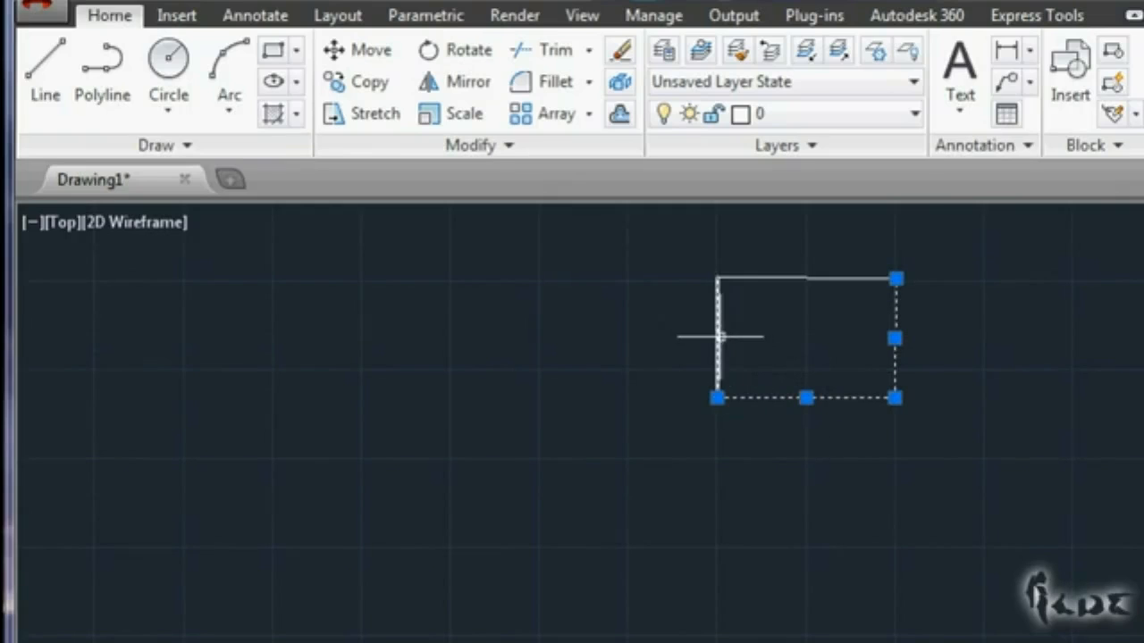
key(Escape)
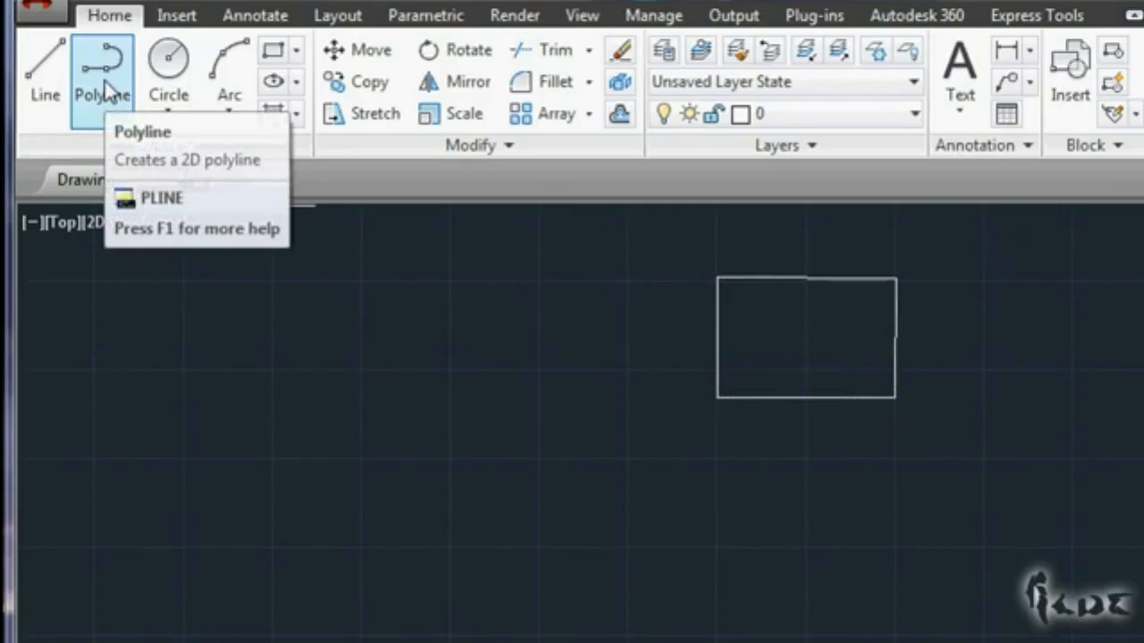
Step: Draw a second rectangle about 502 units wide as a single polyline directly below the first one
click(103, 79)
click(716, 460)
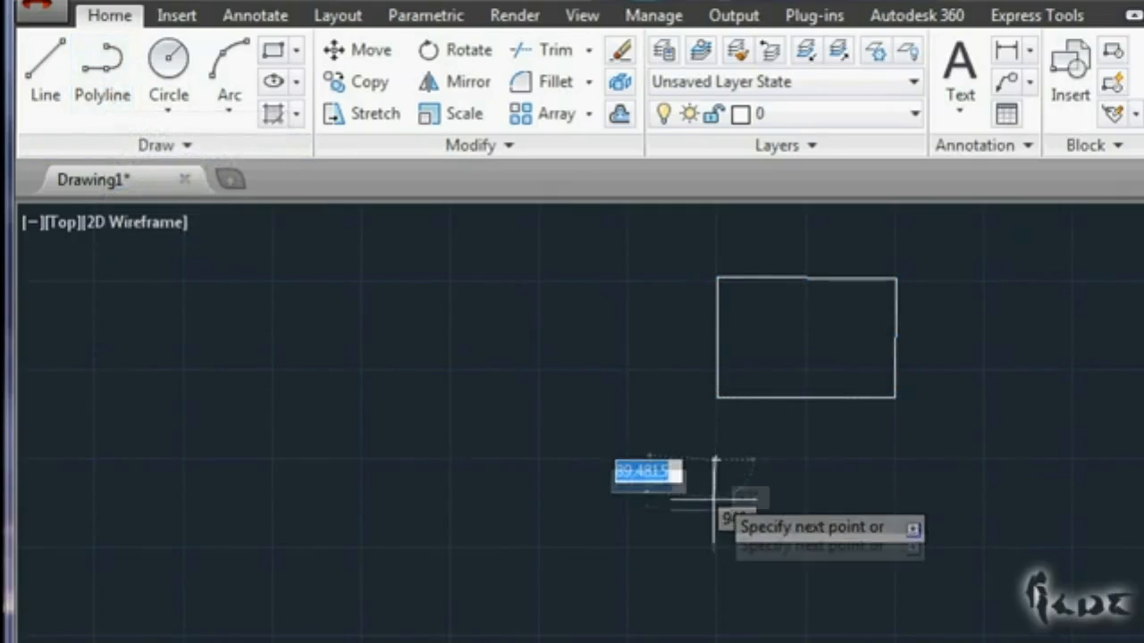
click(717, 547)
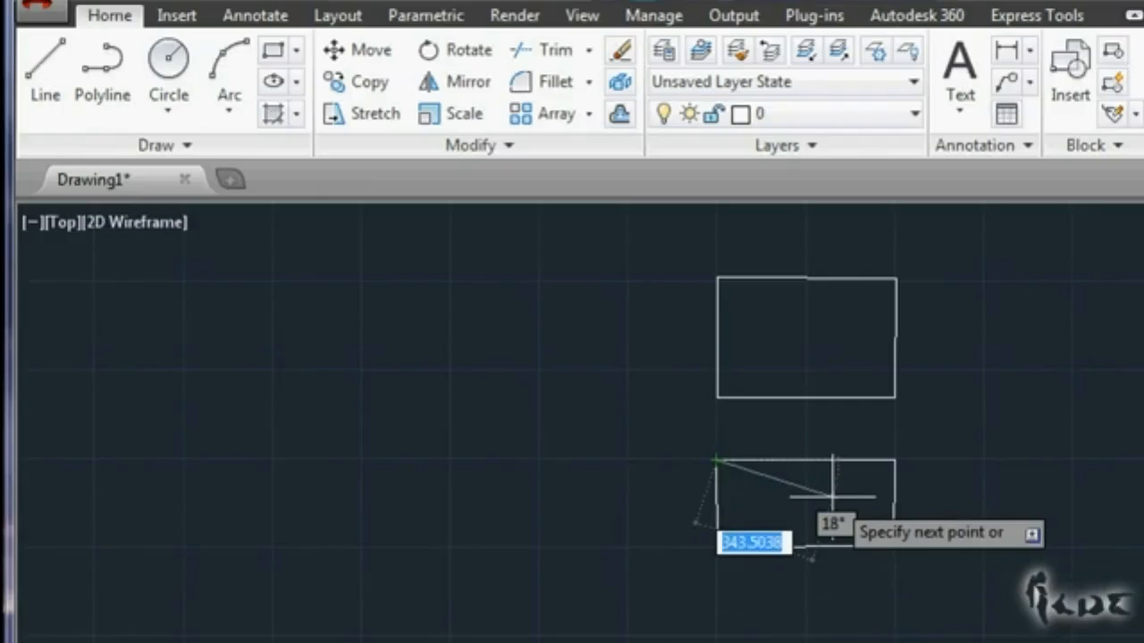
key(Escape)
Step: Select the lower polyline rectangle and stretch its lower-right vertex outward, away from the rectangle
mouse_move(831, 461)
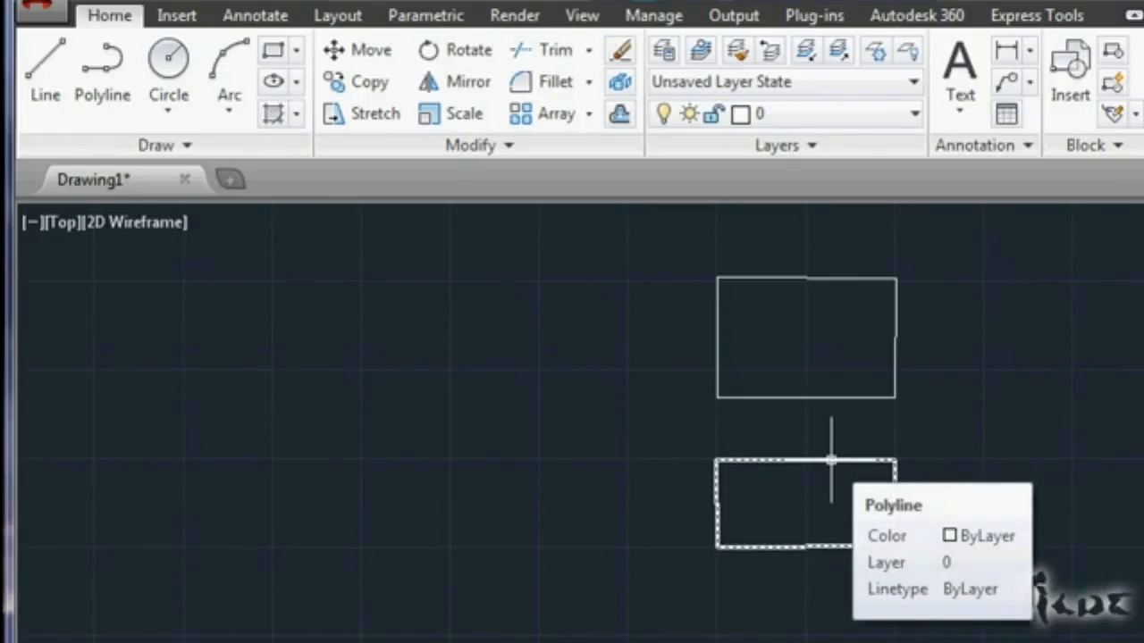
click(827, 546)
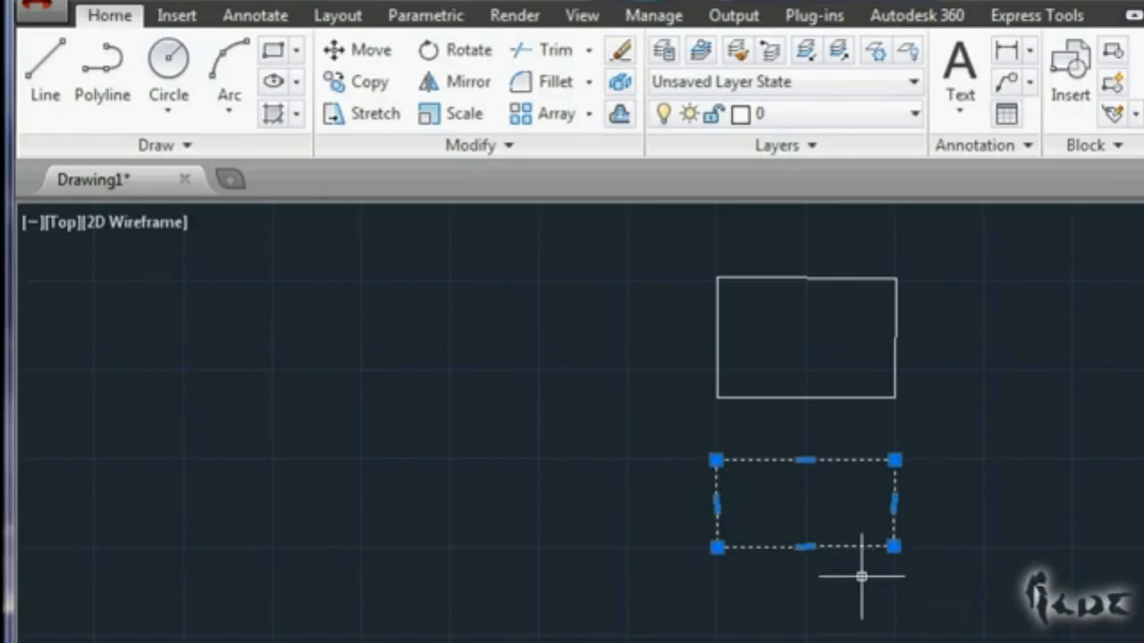
key(Escape)
click(852, 460)
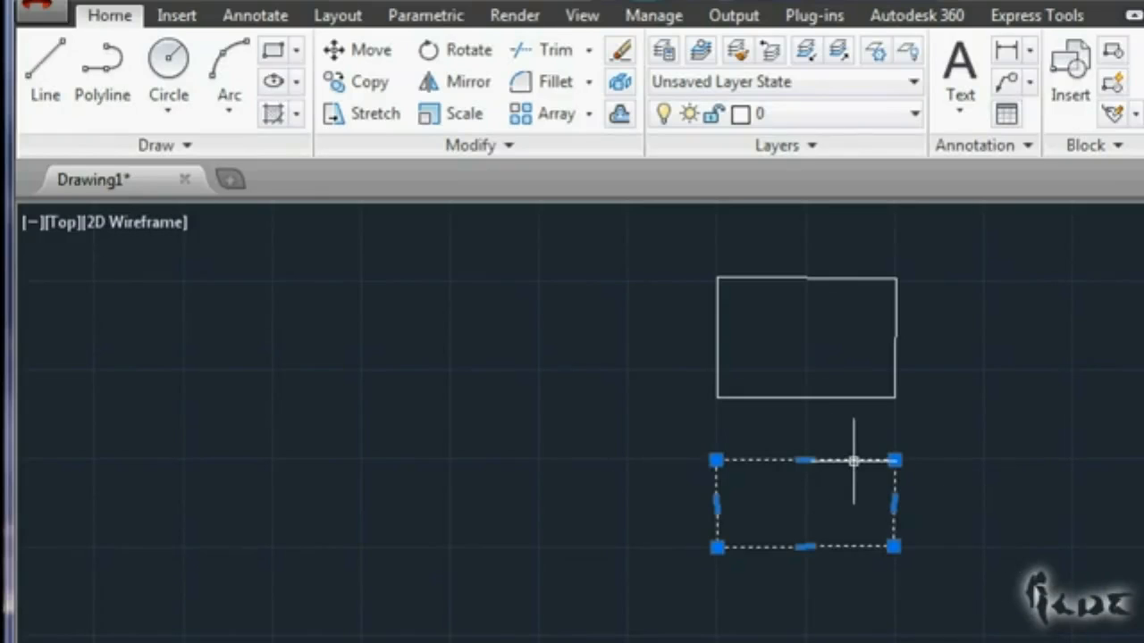
mouse_move(700, 320)
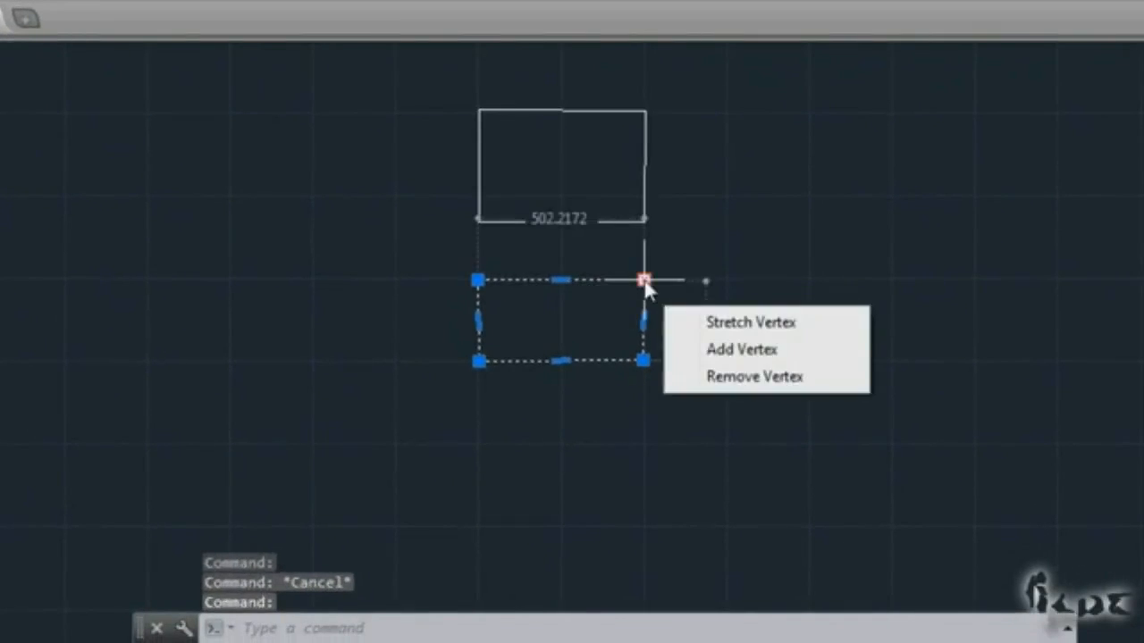
click(643, 361)
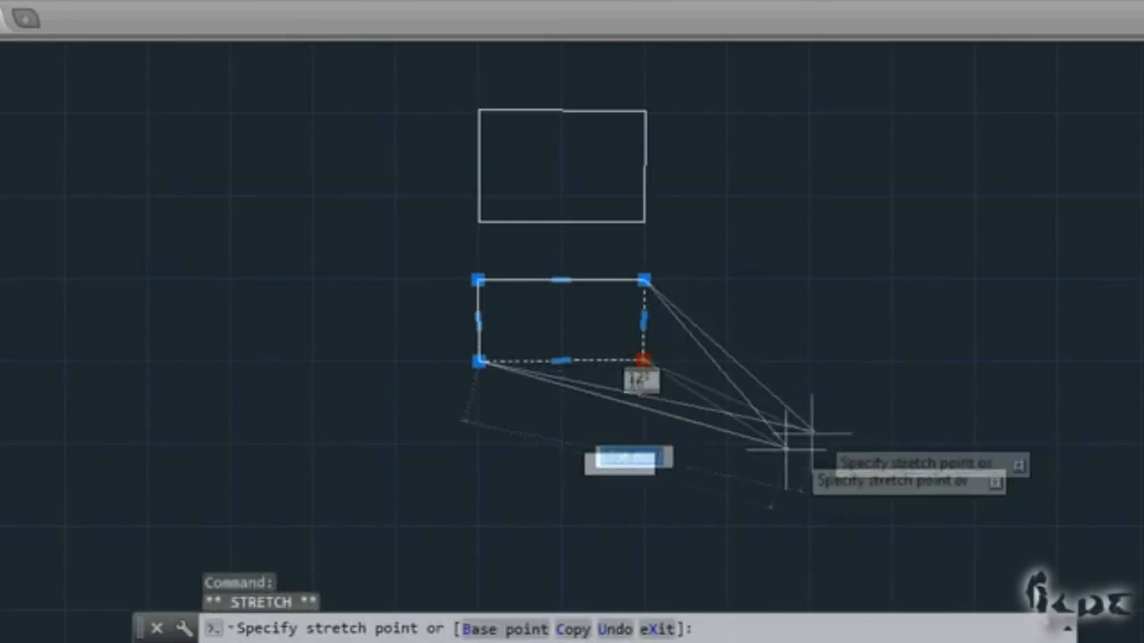
click(762, 438)
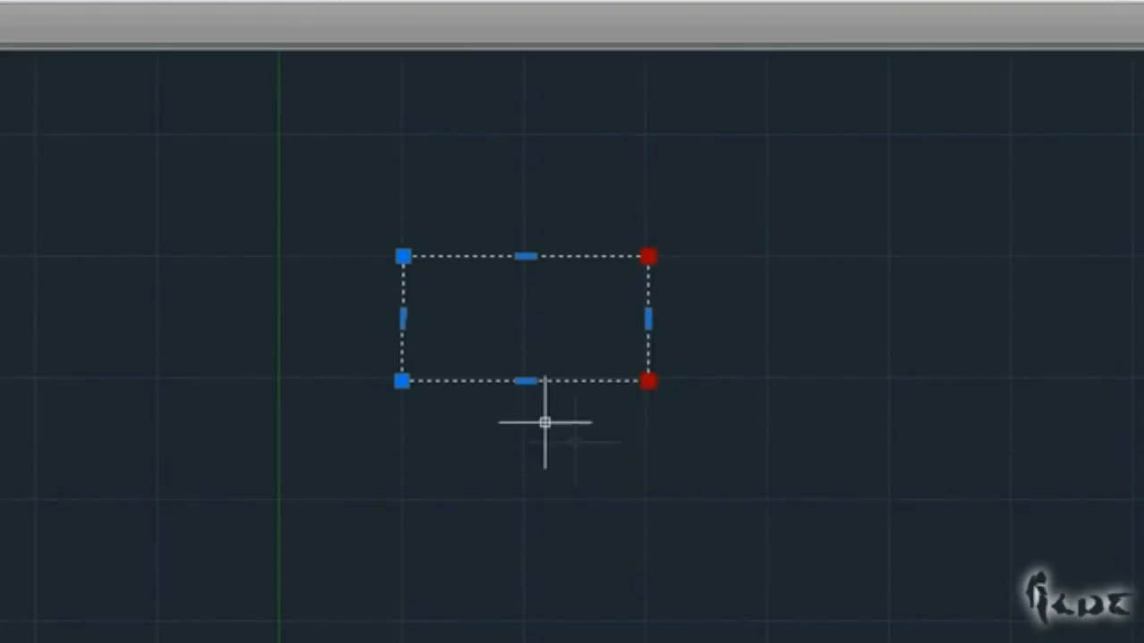
click(647, 382)
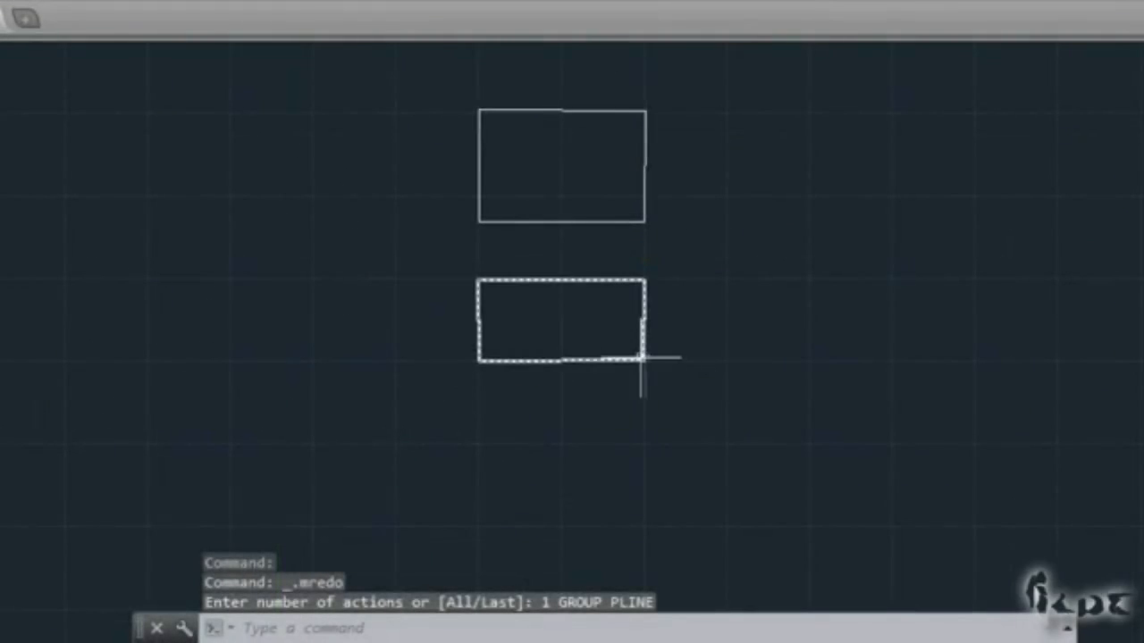
Step: Convert the four sides of the polyline rectangle to arcs, curving the vertical sides inward and the horizontal sides outward
click(625, 359)
mouse_move(644, 321)
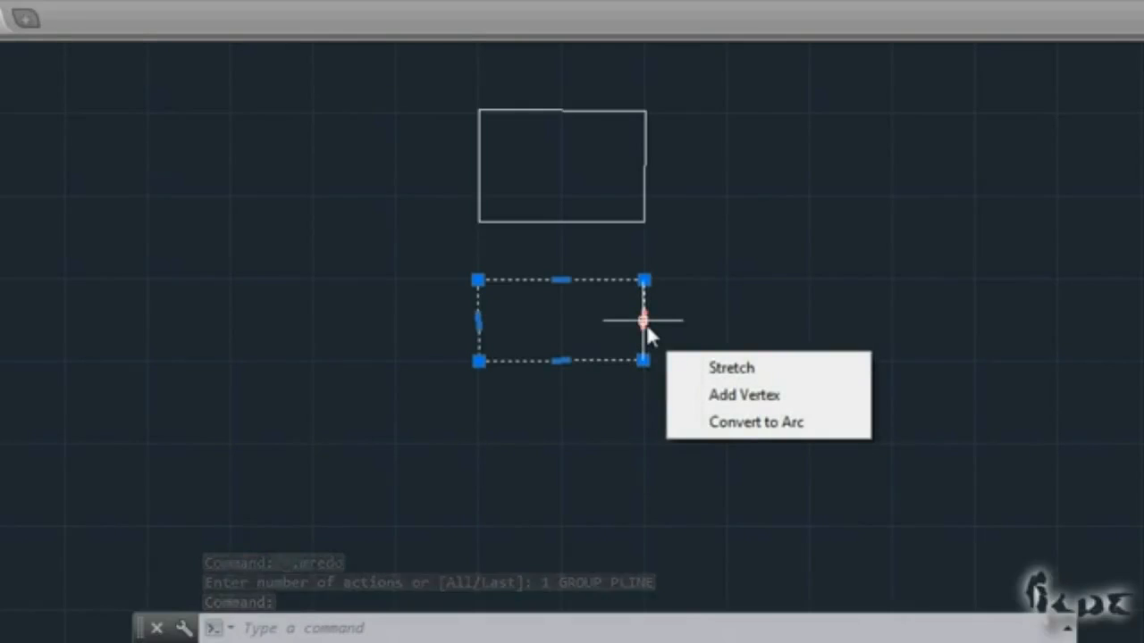
click(724, 425)
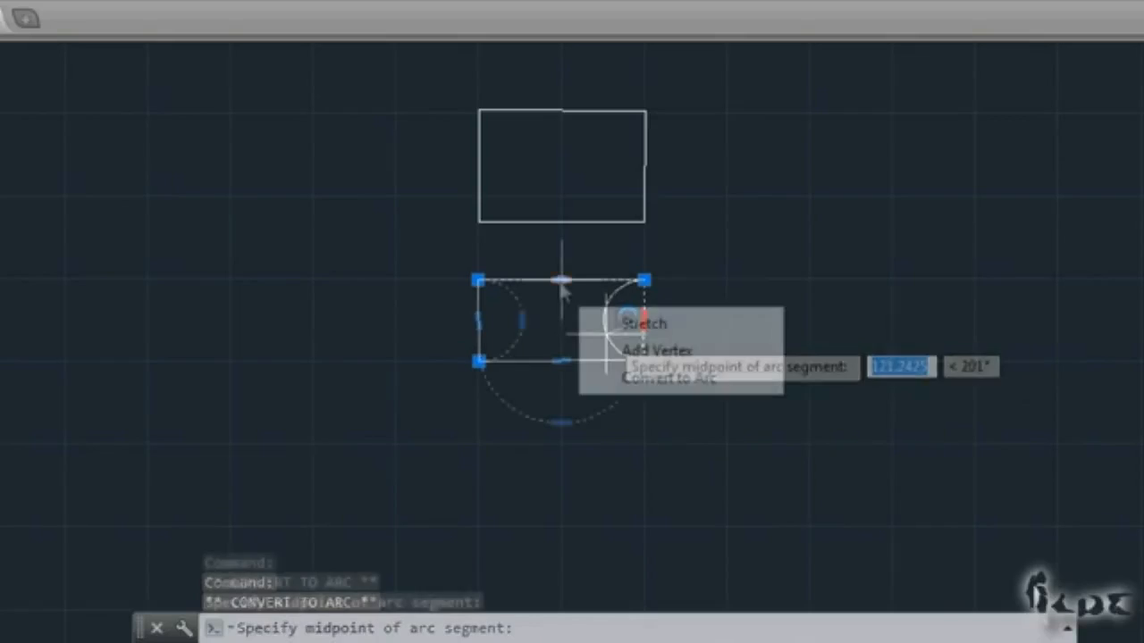
click(685, 383)
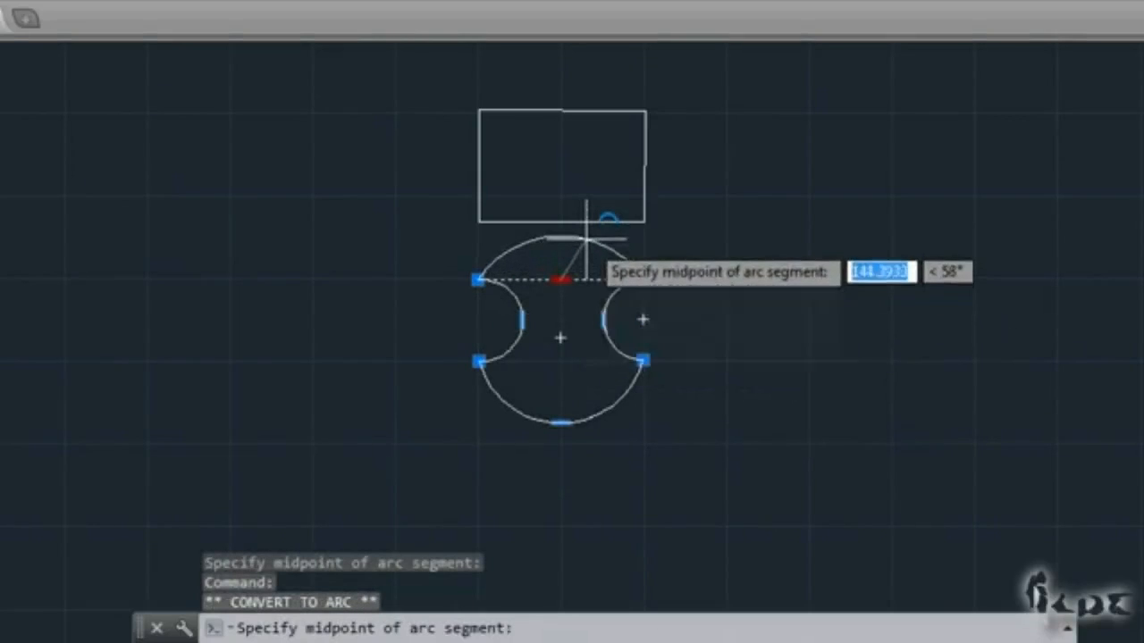
click(585, 239)
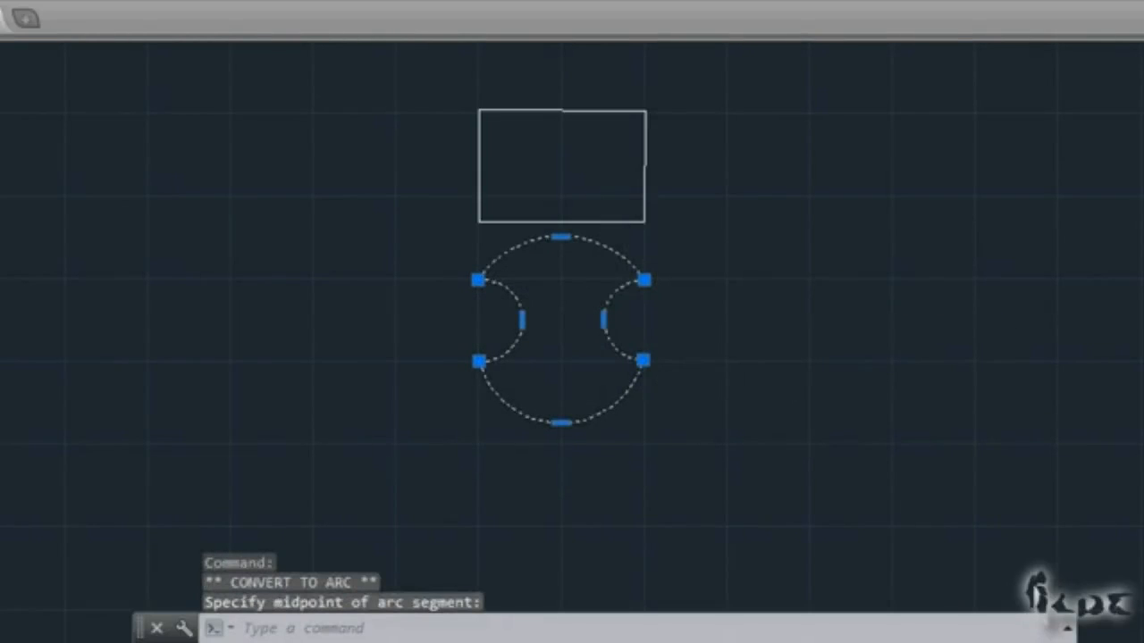
key(Escape)
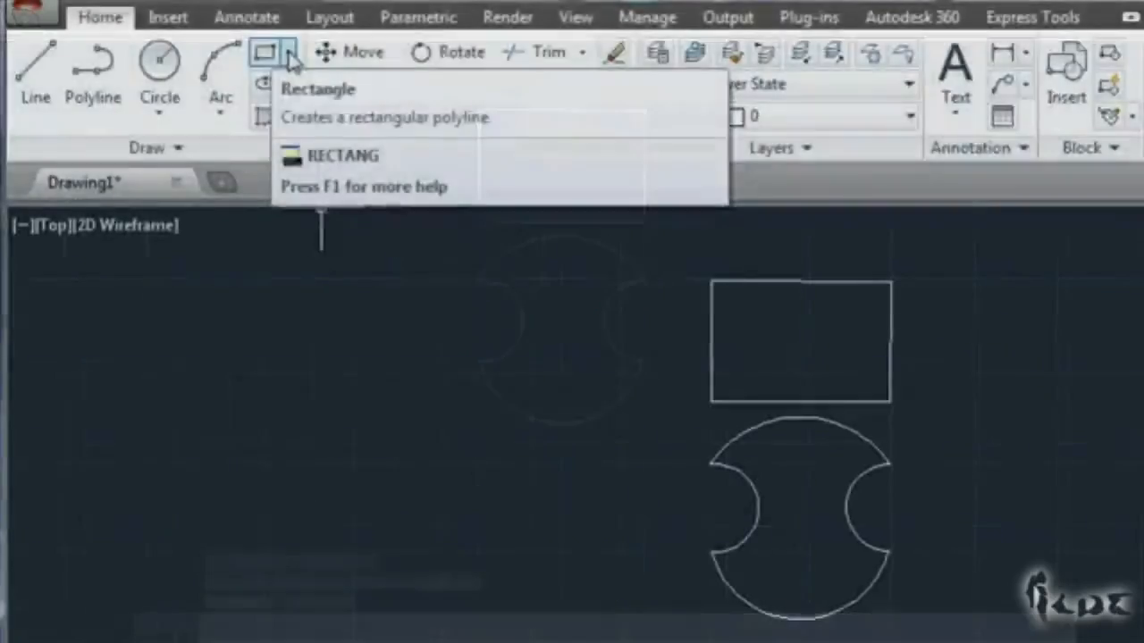
Step: Draw a five-sided polygon circumscribed about a circle, to the right of the rectangle
click(288, 52)
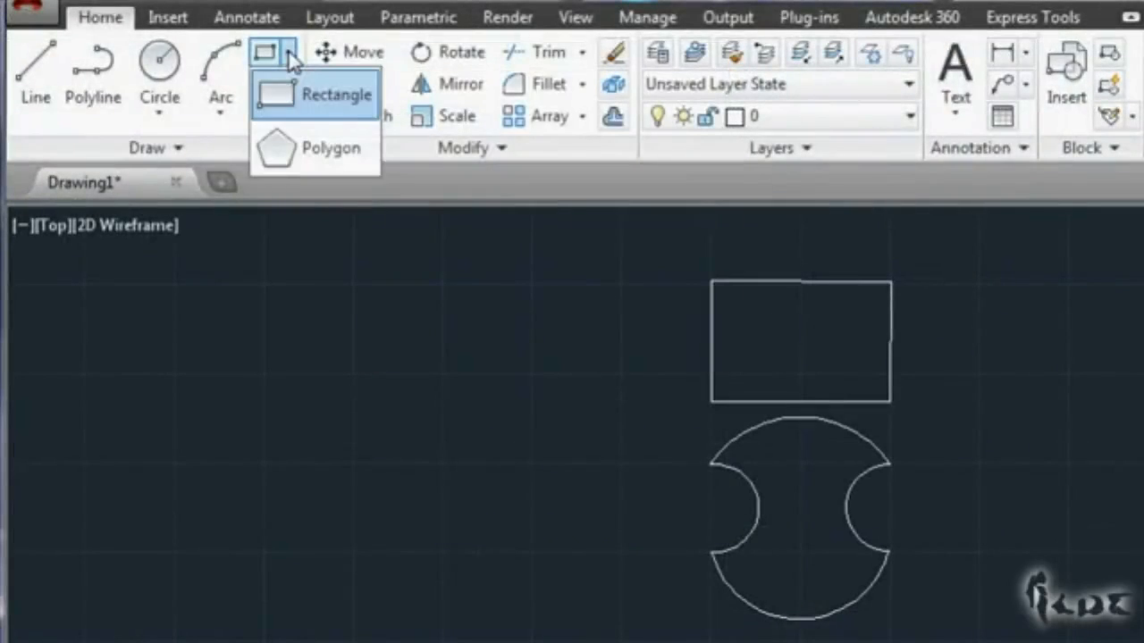
click(281, 155)
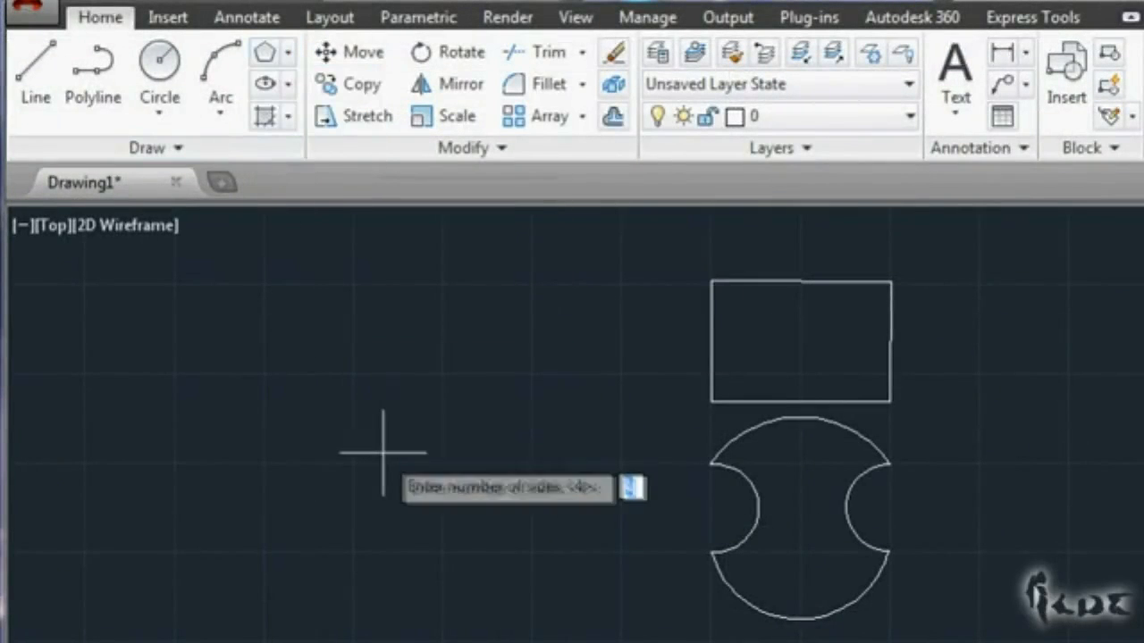
text(5)
key(Return)
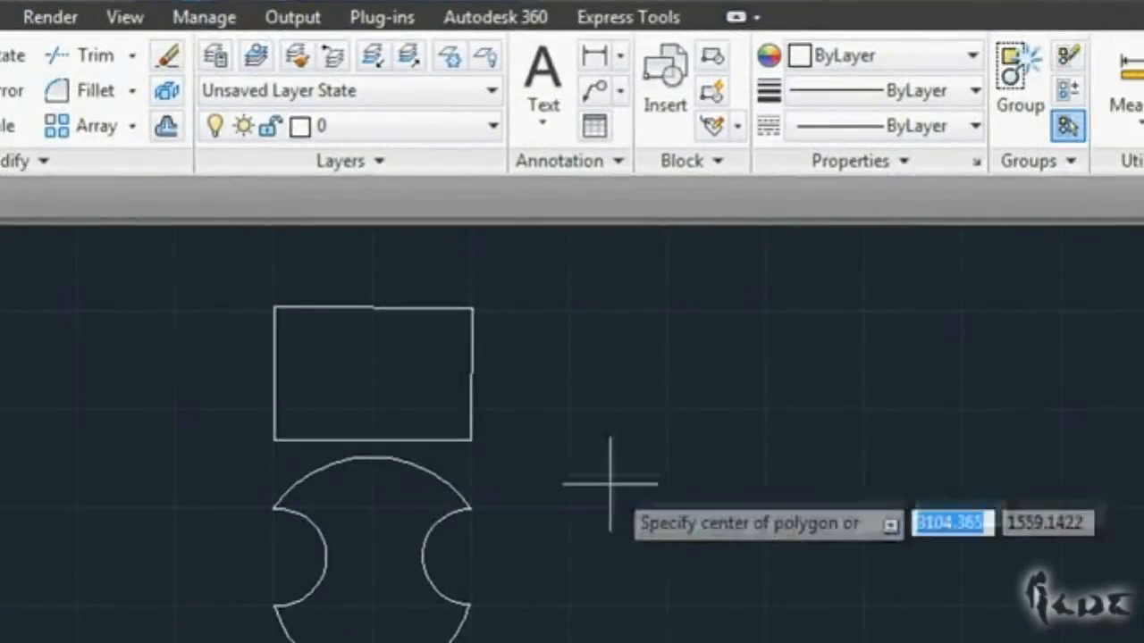
click(633, 441)
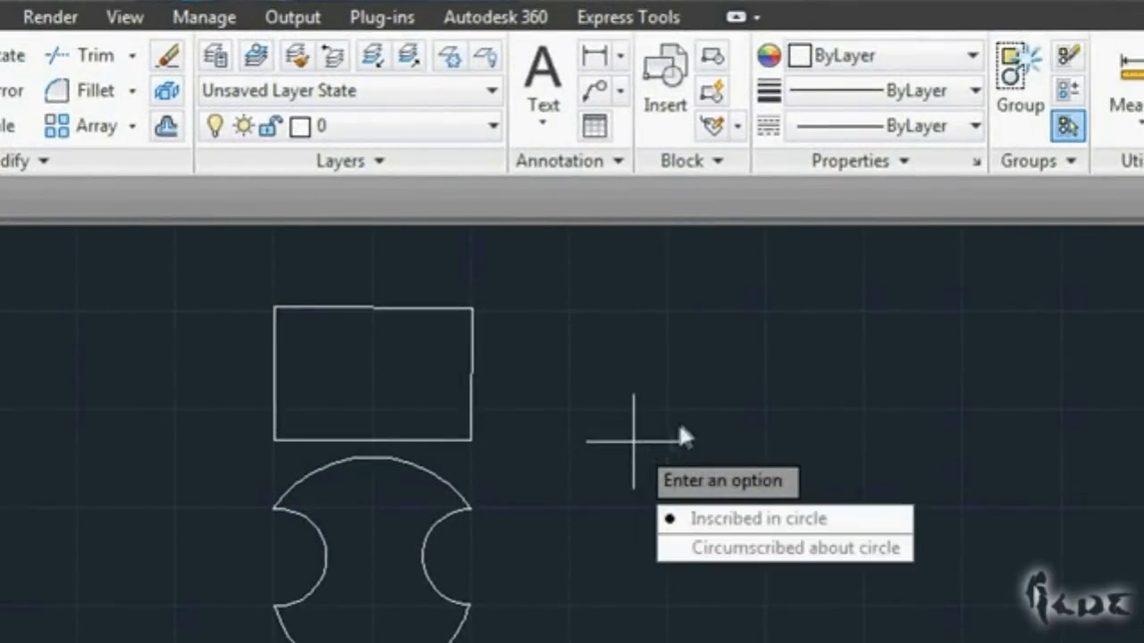
key(Down)
key(Return)
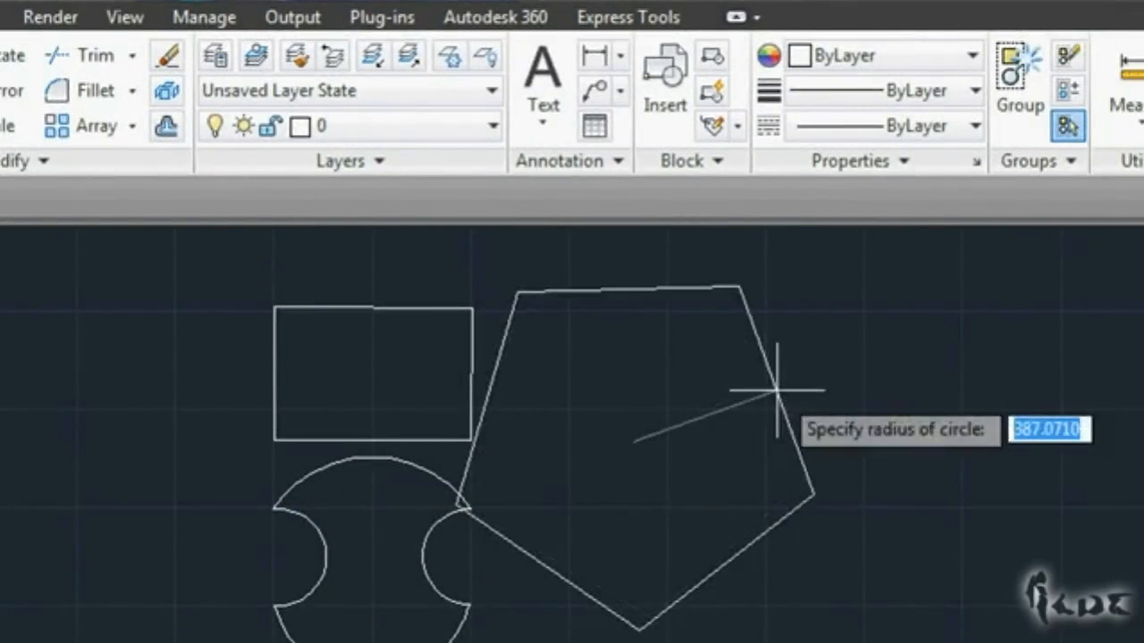
click(695, 355)
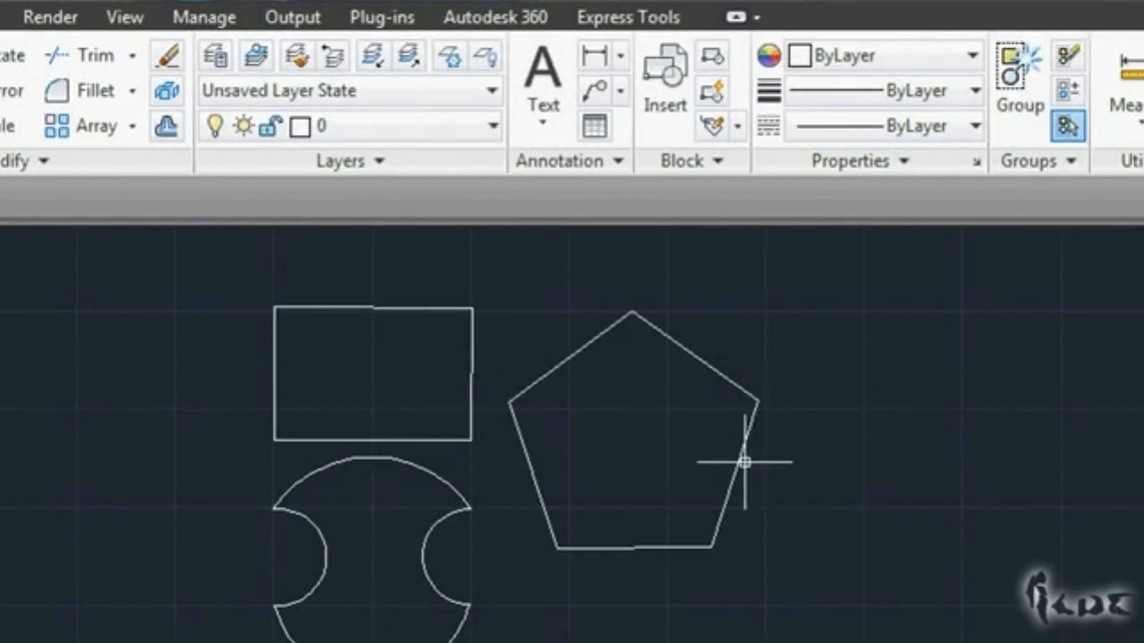
Step: Convert the pentagon's upper-right side to an arc bulging outward
click(751, 417)
mouse_move(694, 354)
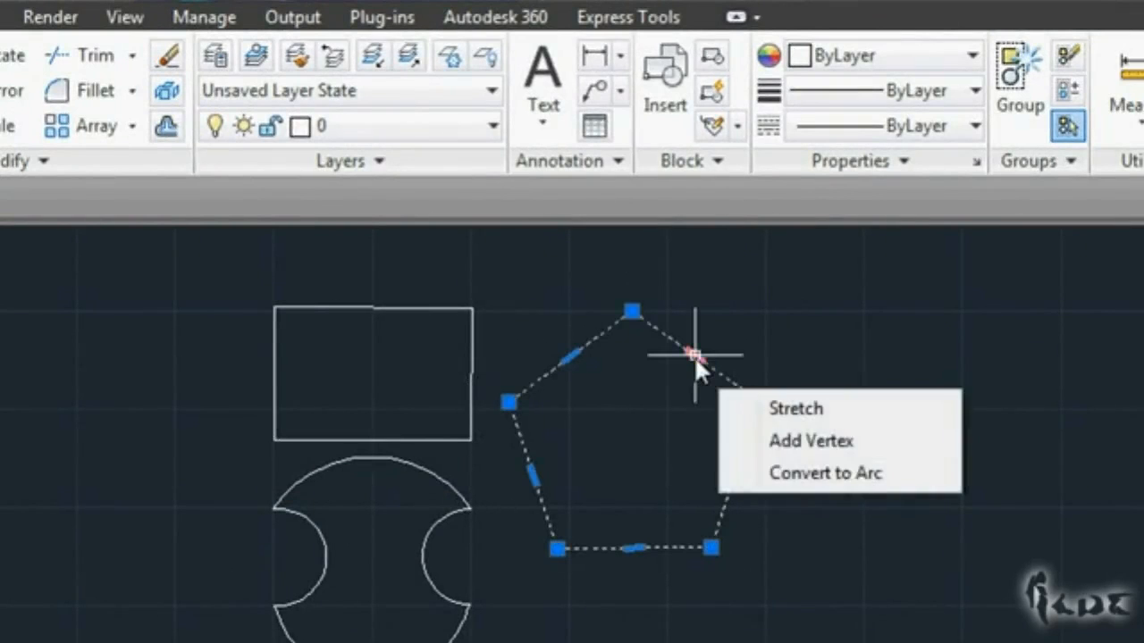
click(822, 466)
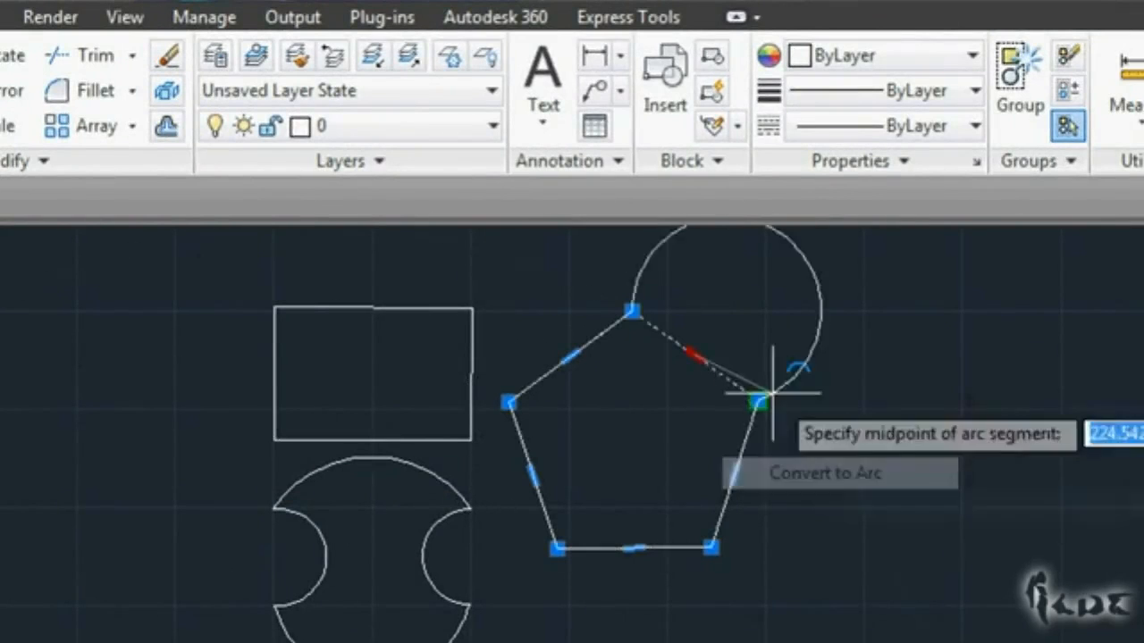
click(763, 332)
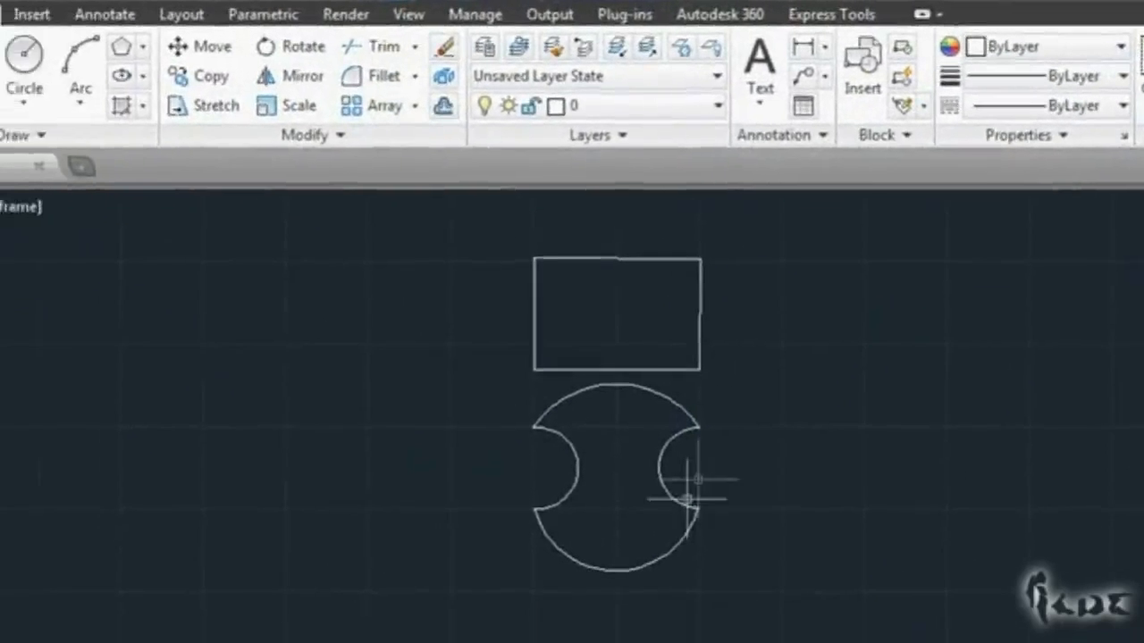
Step: Move the arc-sided polyline as one object from below the rectangle to the empty area on its left
click(712, 492)
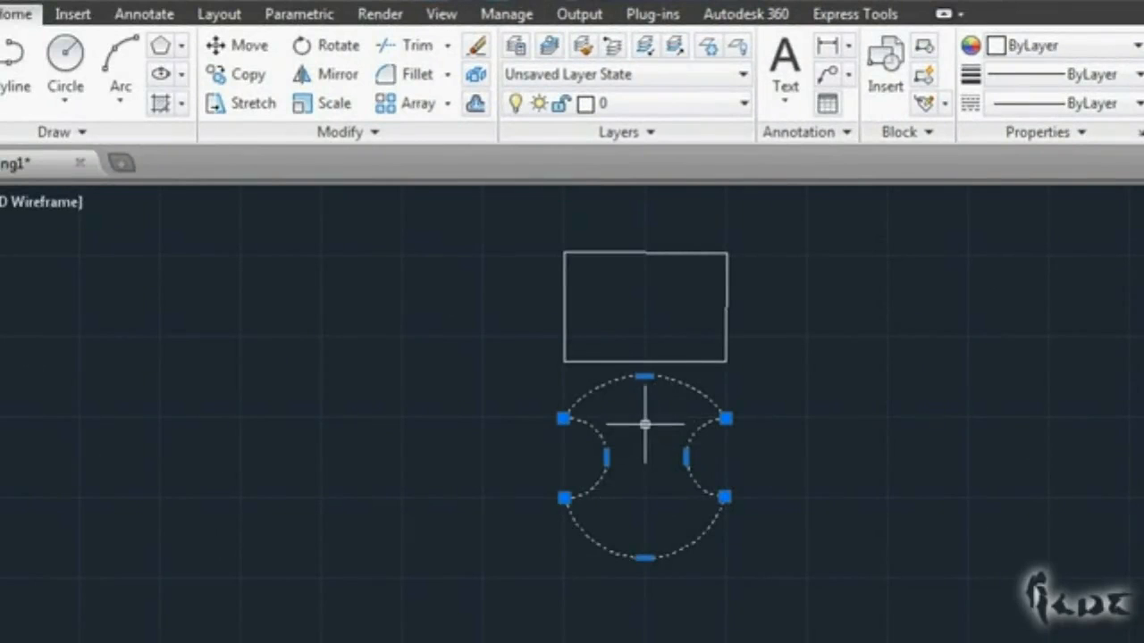
click(239, 47)
click(565, 458)
click(309, 388)
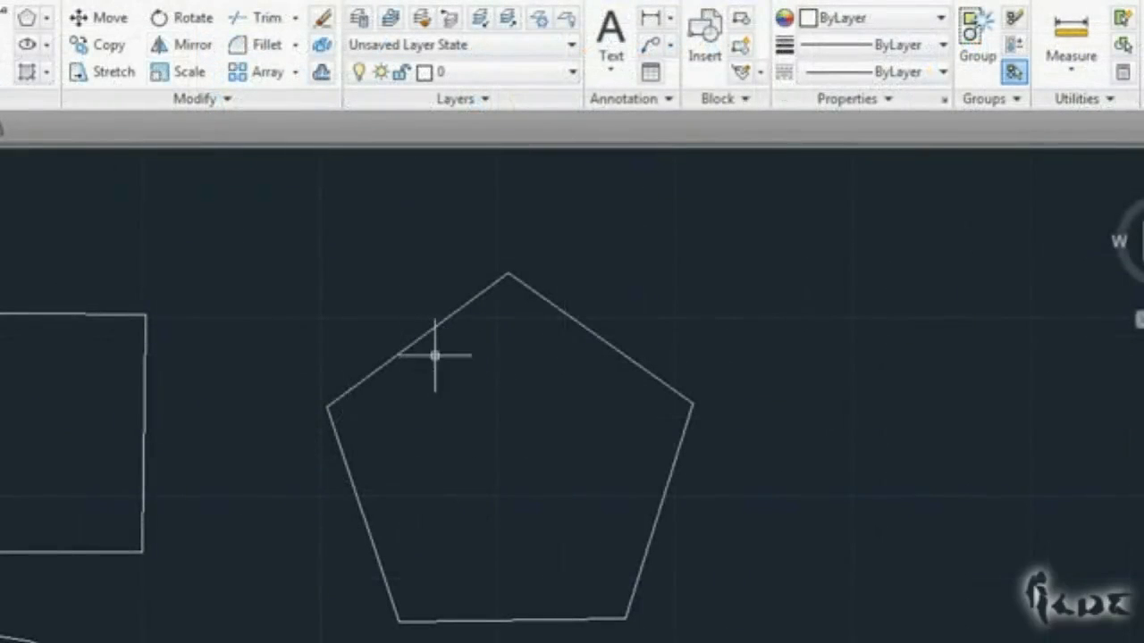
Step: Explode the pentagon and the arc-sided polyline into their individual segments
click(417, 337)
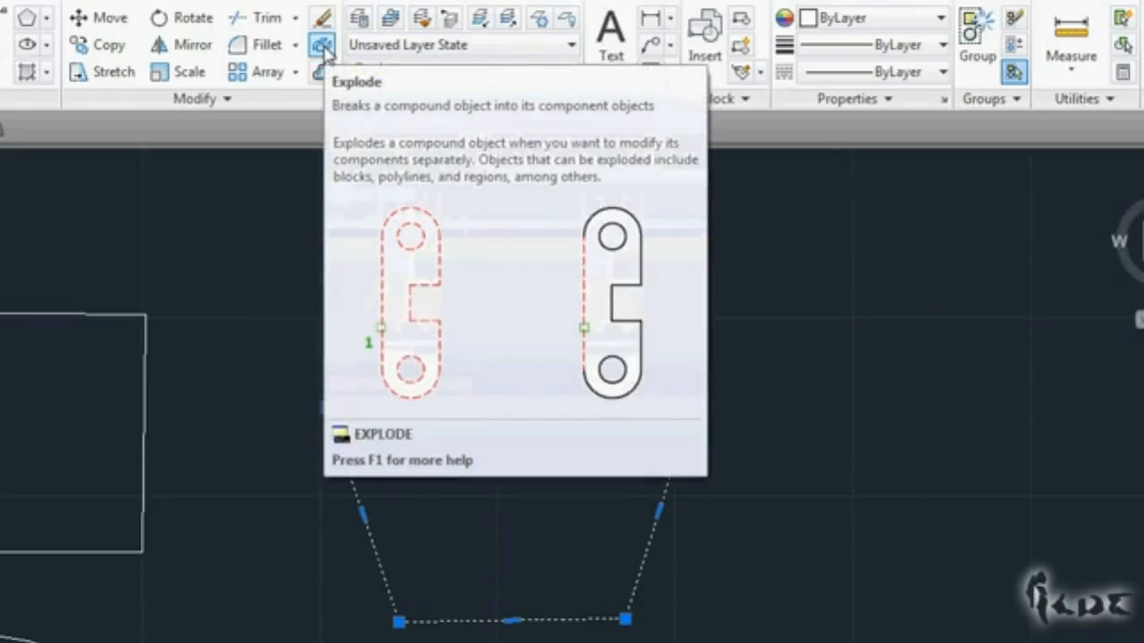
click(323, 47)
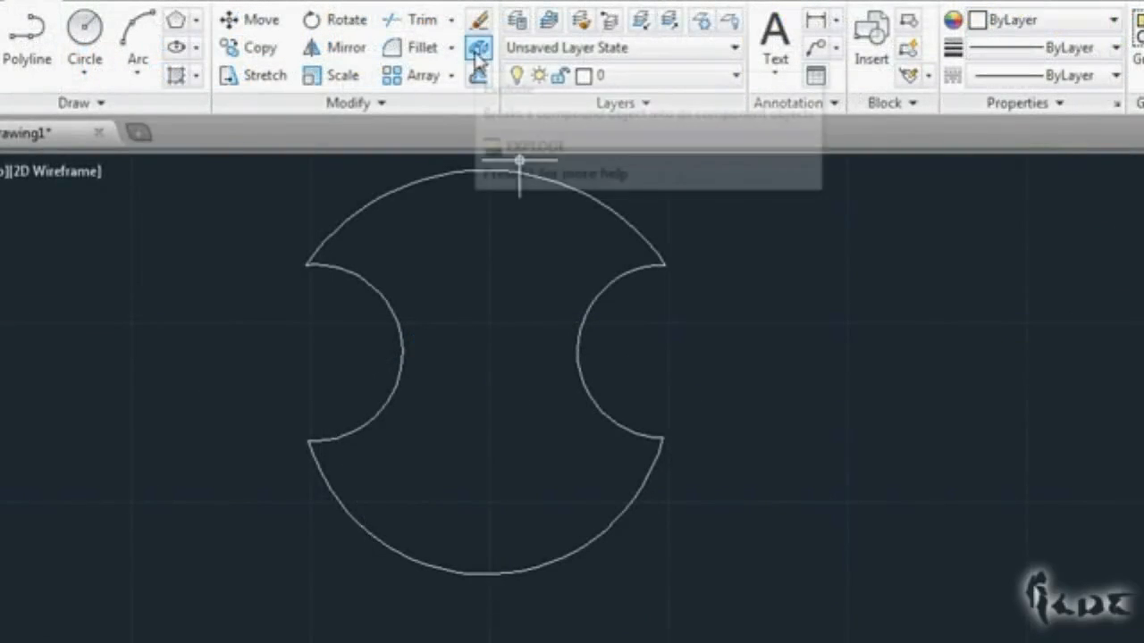
click(477, 52)
click(581, 325)
key(Return)
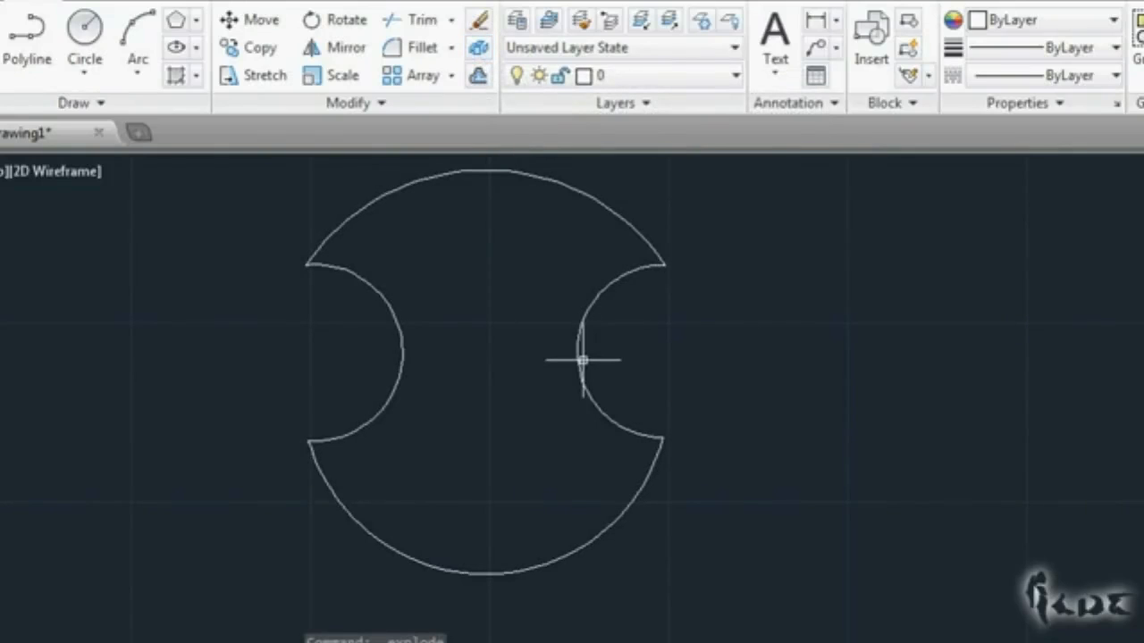
Step: Move the exploded shape's concave arcs away from it, the right one to the lower right and the left one further left
click(664, 351)
click(889, 432)
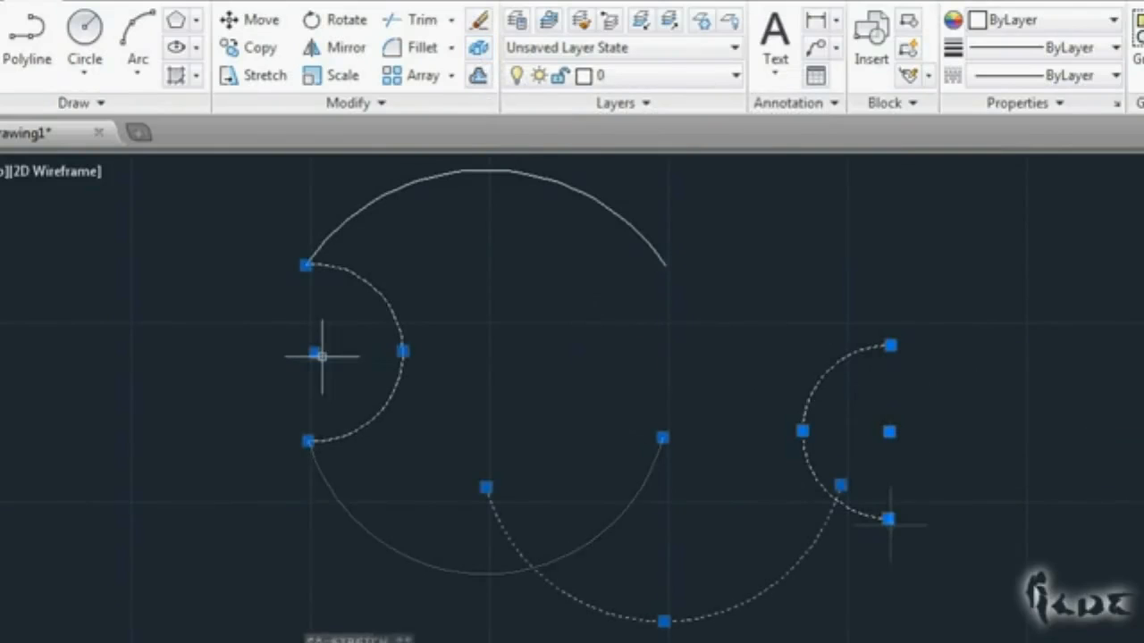
click(315, 353)
click(189, 357)
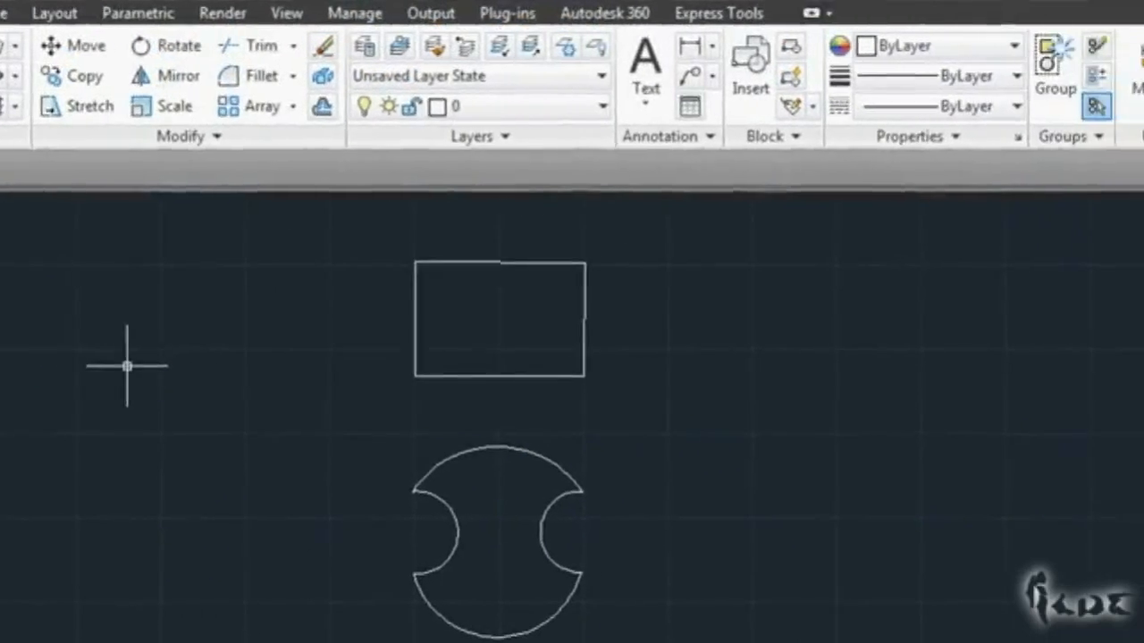
Step: Start an offset with a distance of 56
click(317, 108)
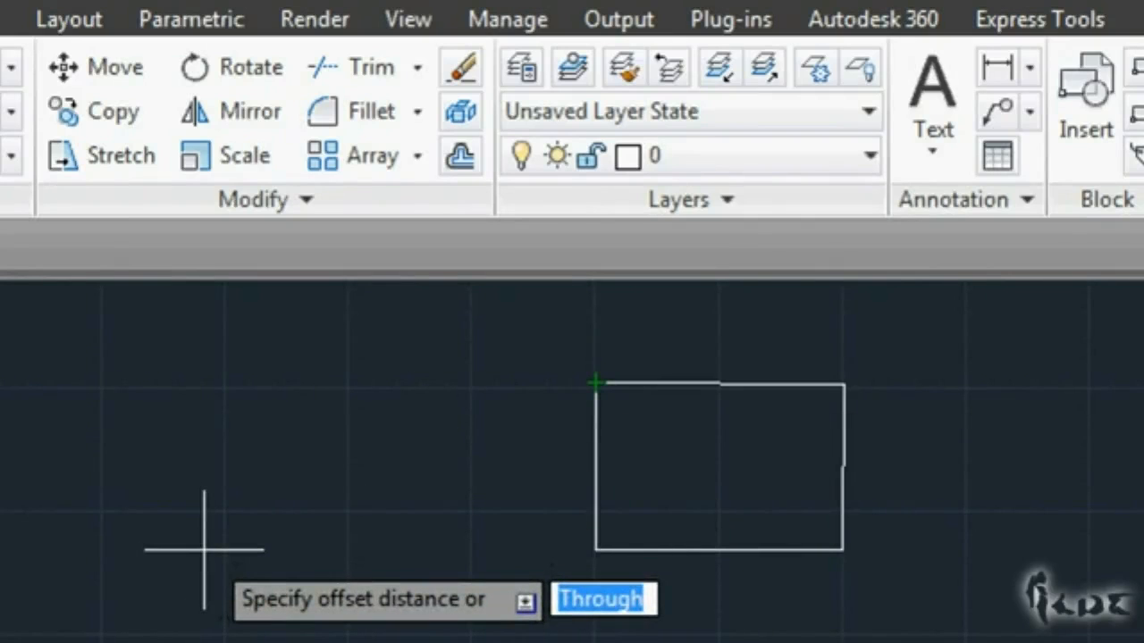
text(56)
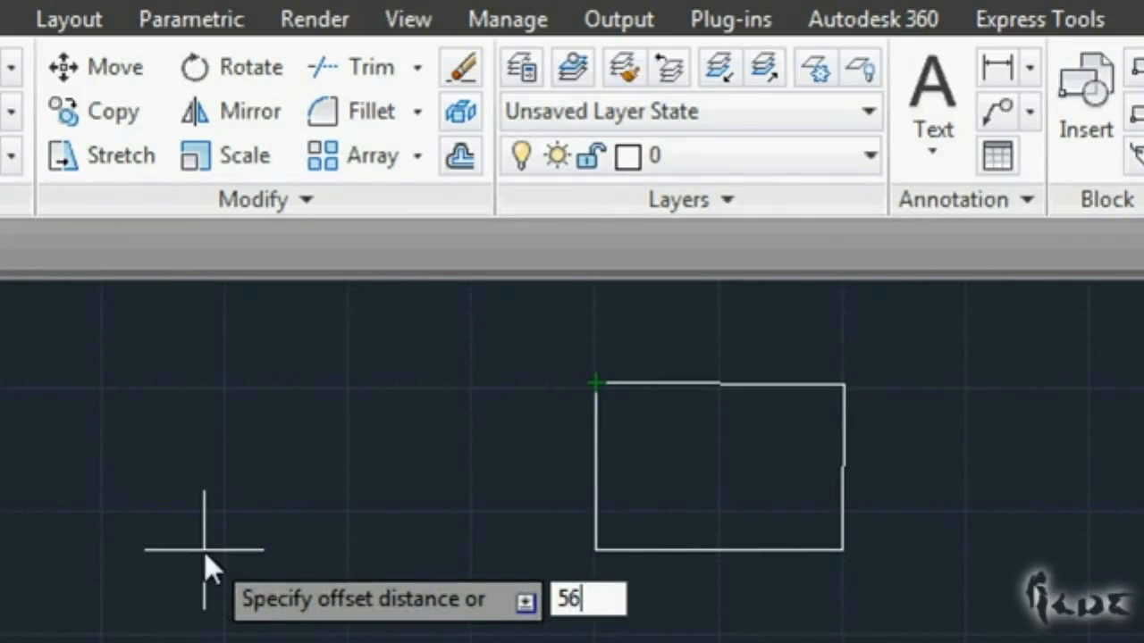
key(Return)
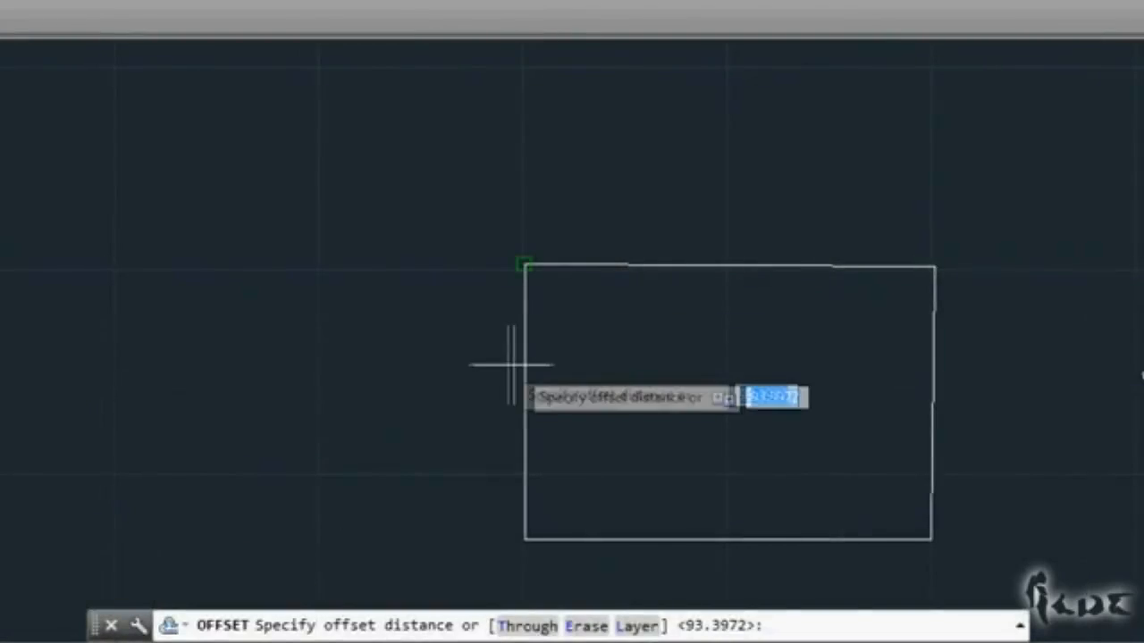
Step: Offset the rectangle's left side outward by a distance picked between that side's two endpoints, and select the original and the copy
click(524, 265)
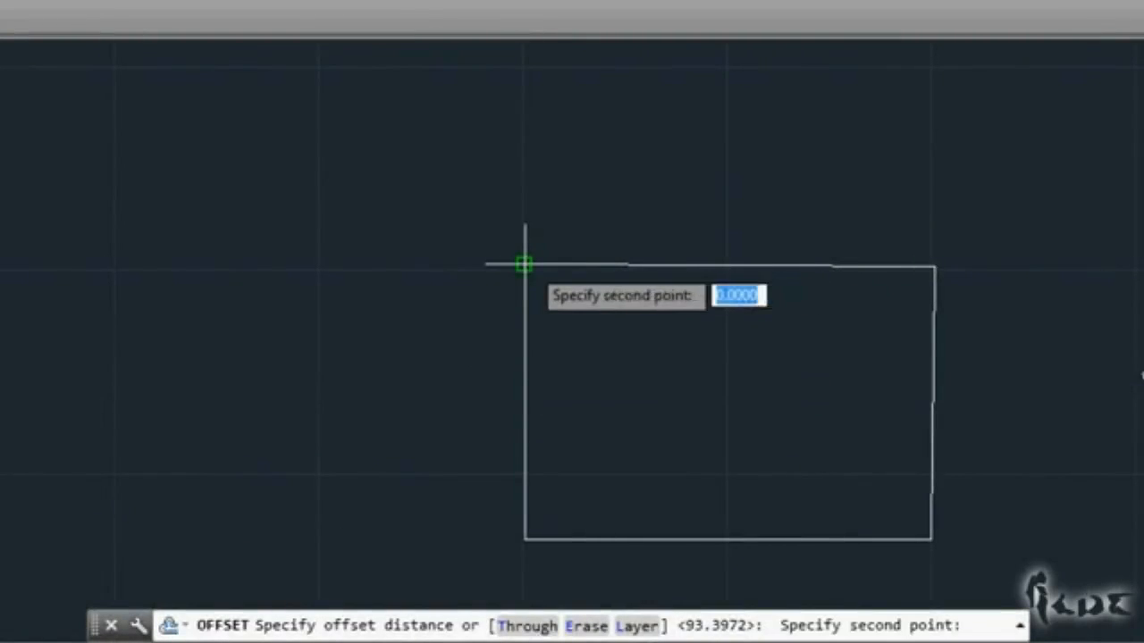
click(524, 539)
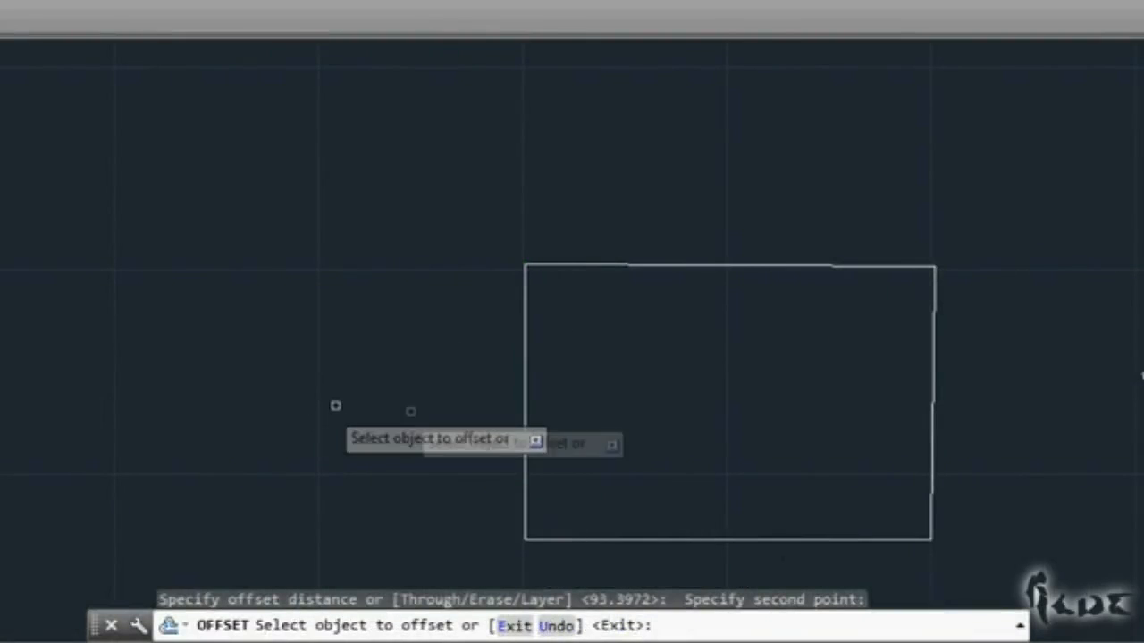
click(522, 390)
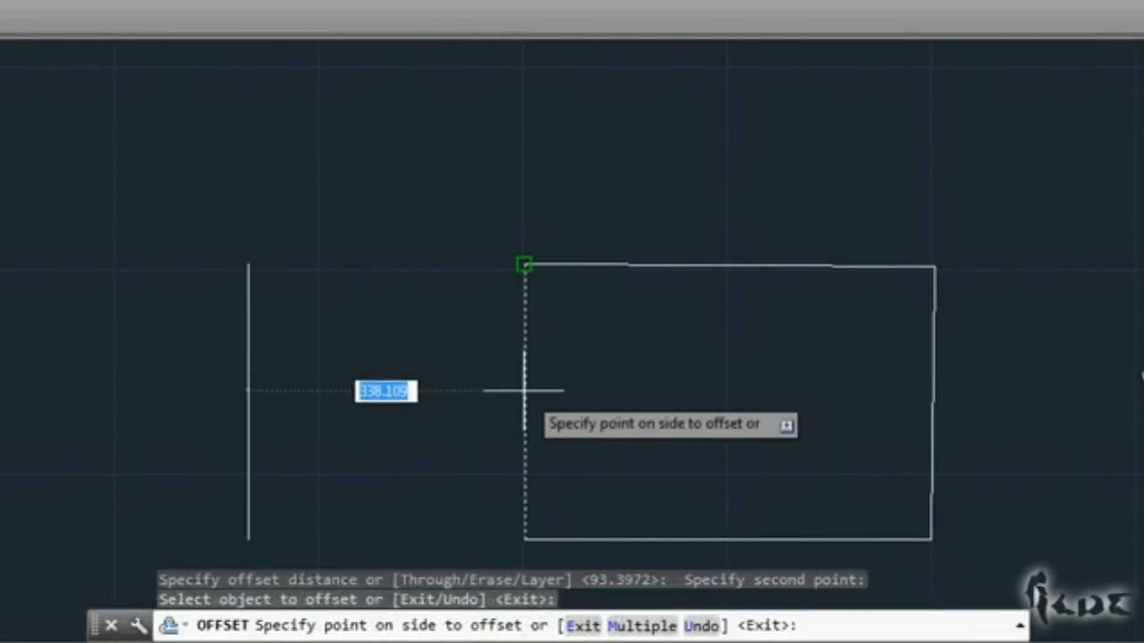
key(Escape)
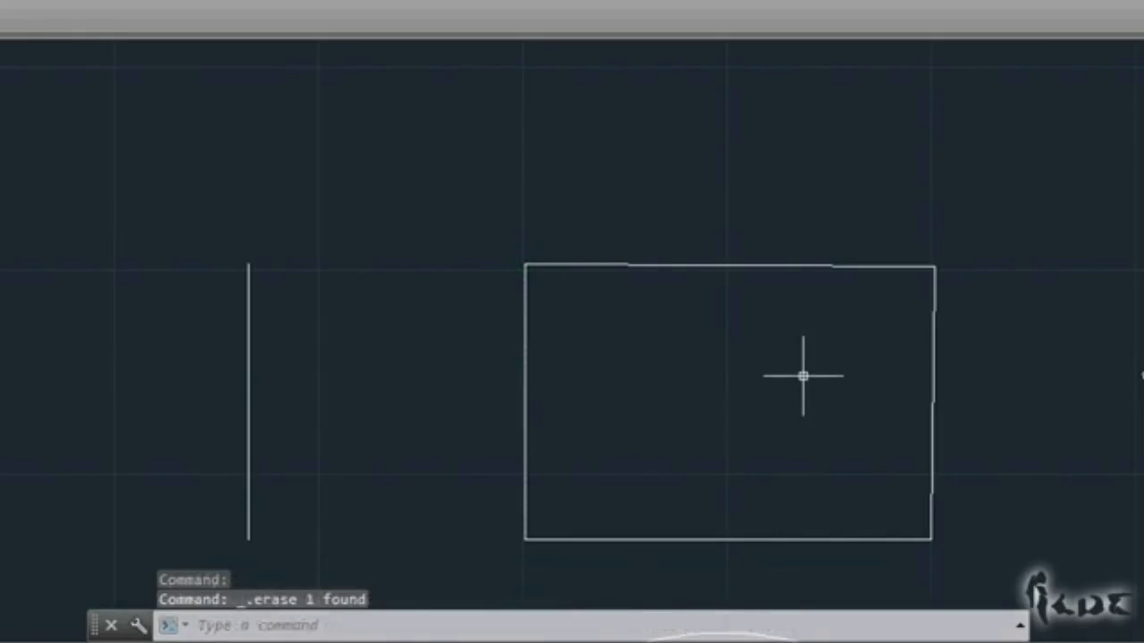
click(525, 361)
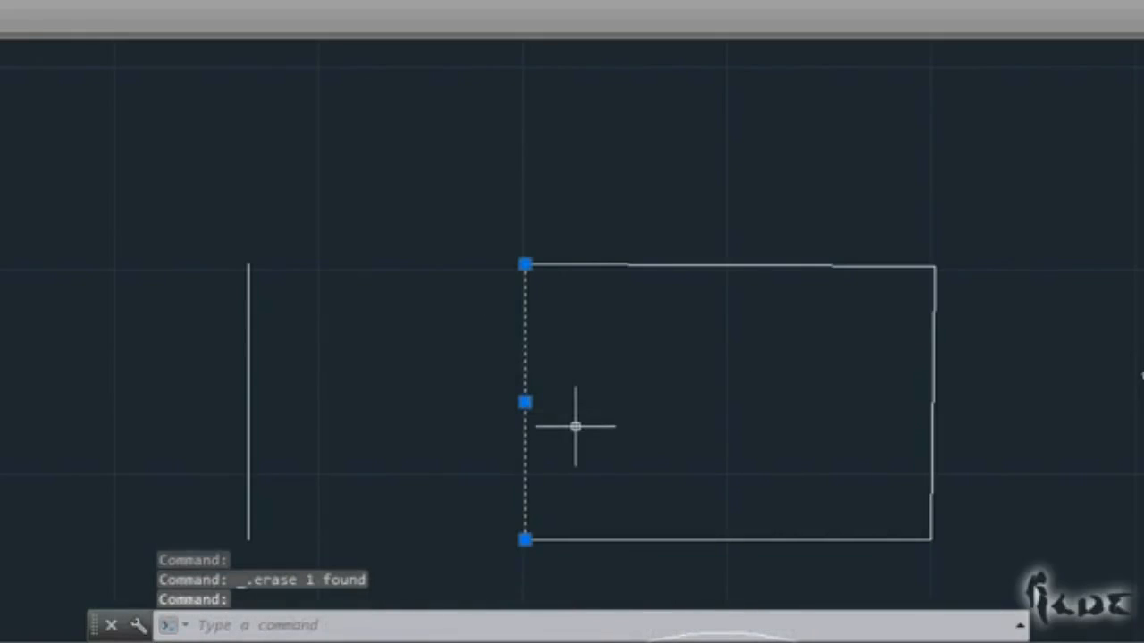
click(248, 379)
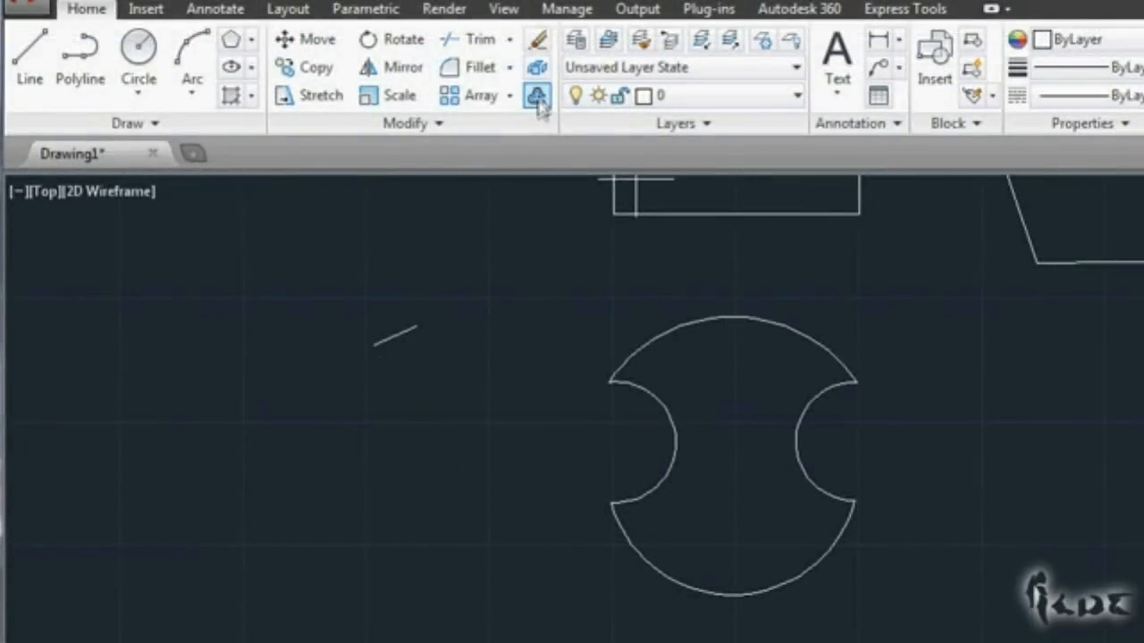
Step: Offset the arc-sided polyline outward, taking the offset distance from the short slanted line to its left
click(537, 98)
click(375, 341)
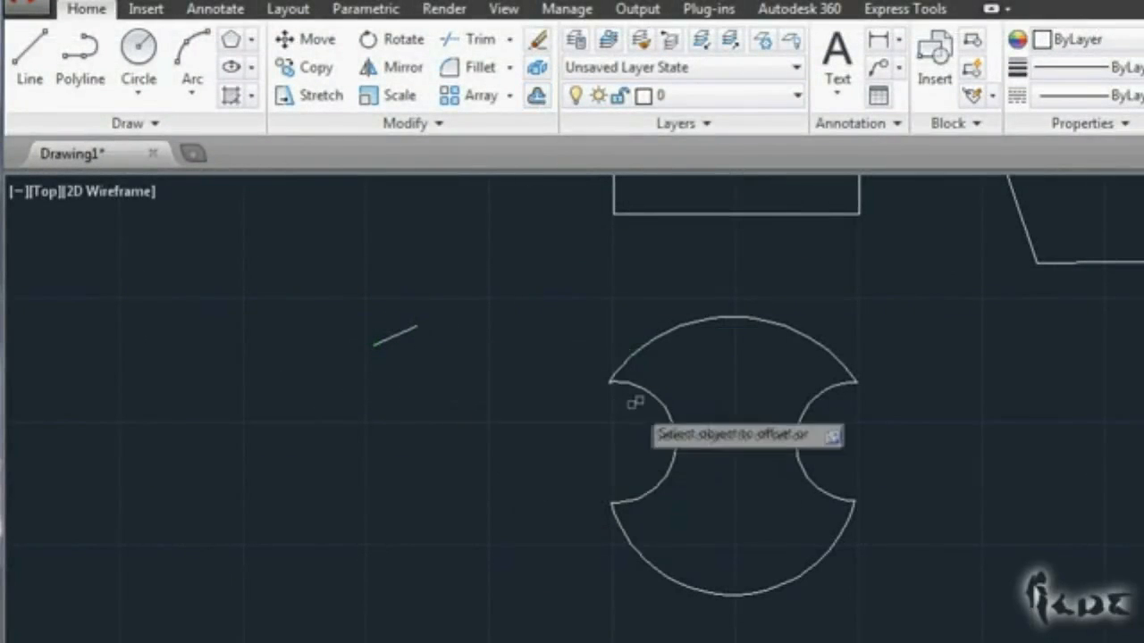
click(653, 396)
click(653, 396)
click(929, 381)
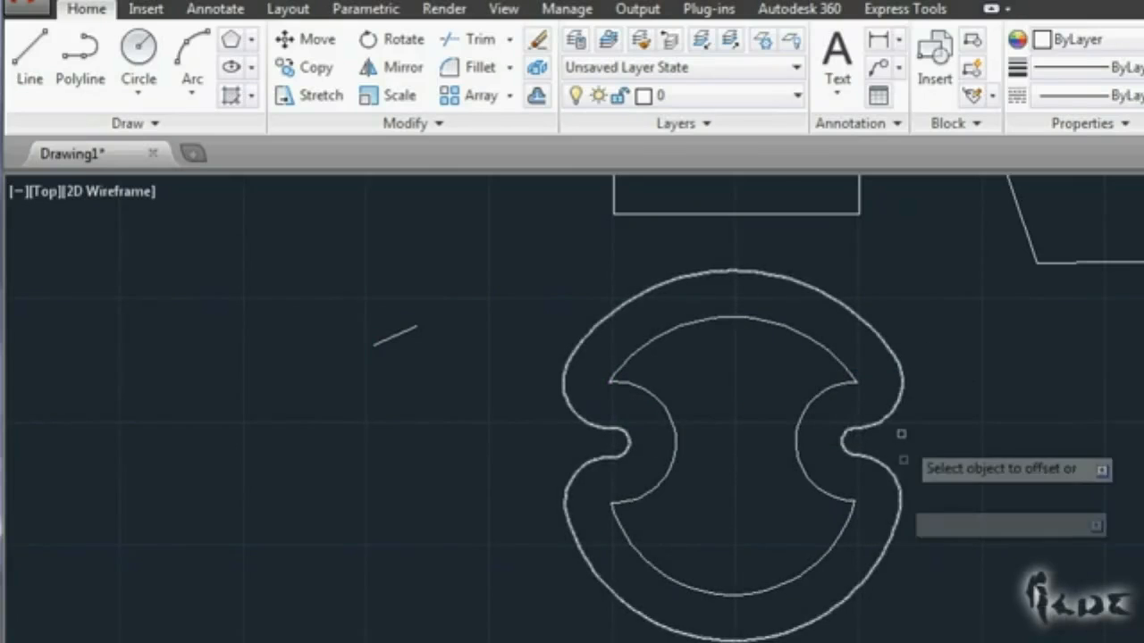
Step: Offset the original arc-sided polyline inward by the same distance and finish the offset
click(800, 420)
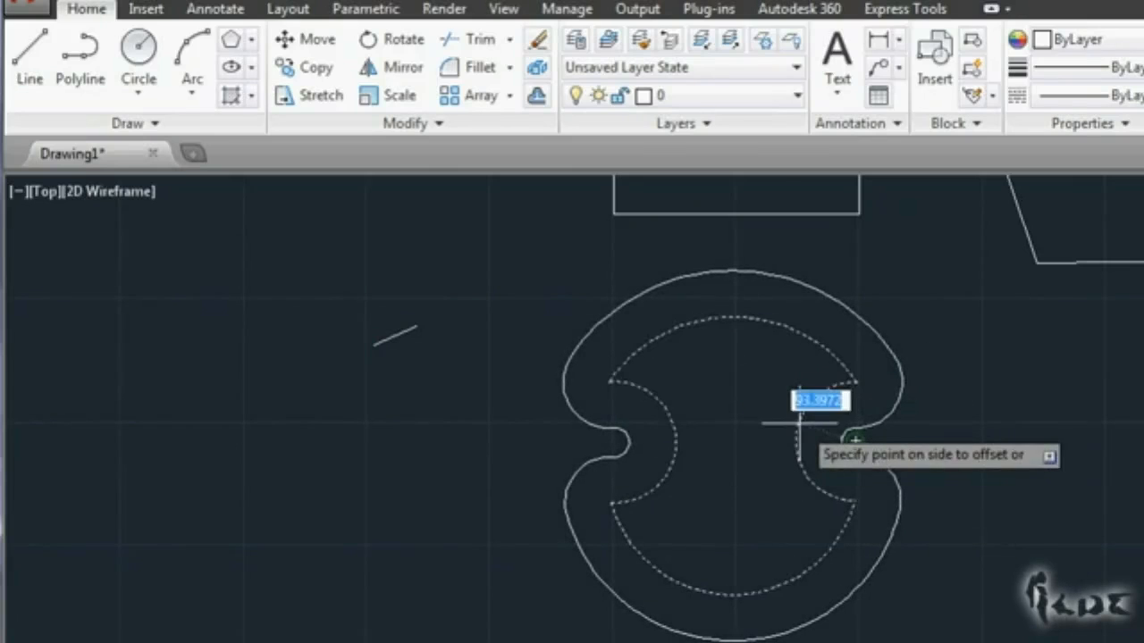
click(748, 440)
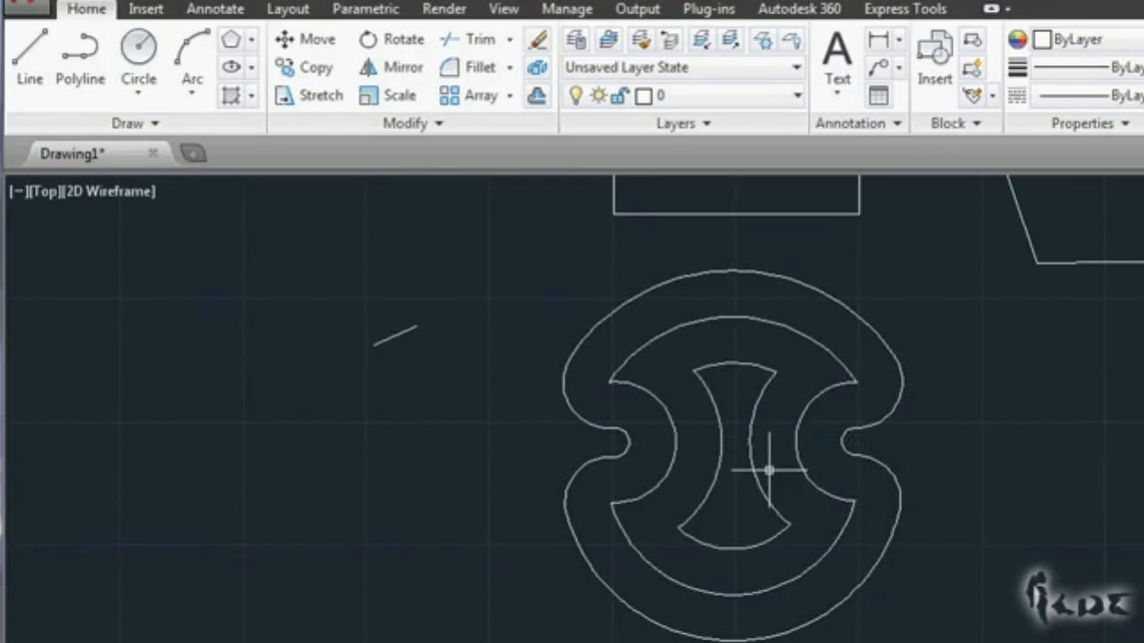
key(Escape)
Step: Select the original, outer and inner polylines one at a time to examine their vertices
click(800, 469)
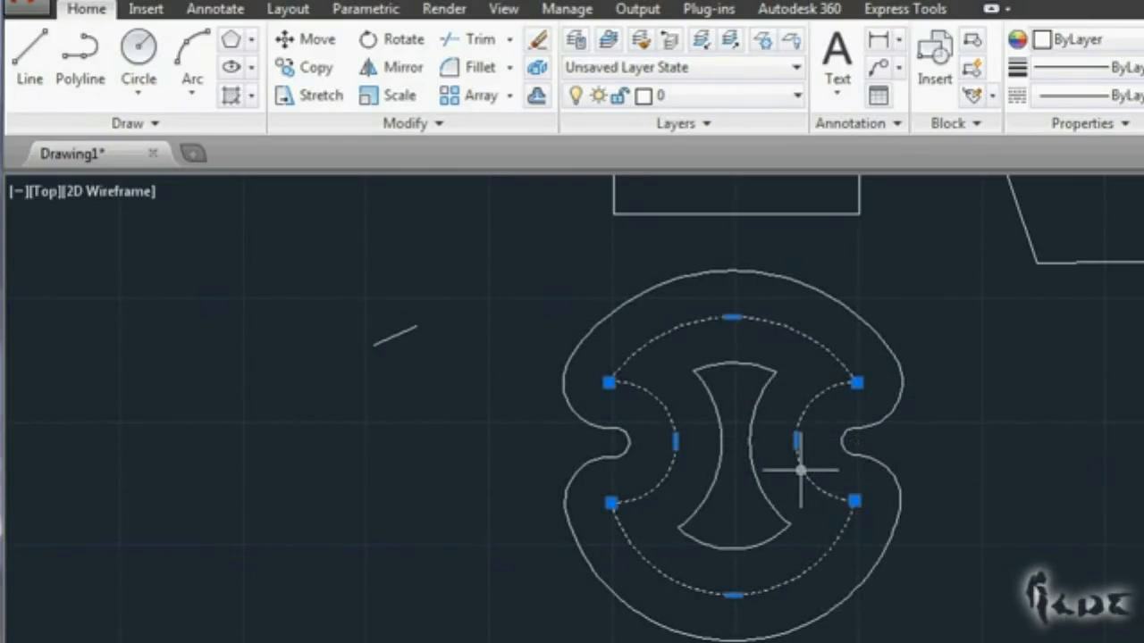
key(Escape)
click(883, 484)
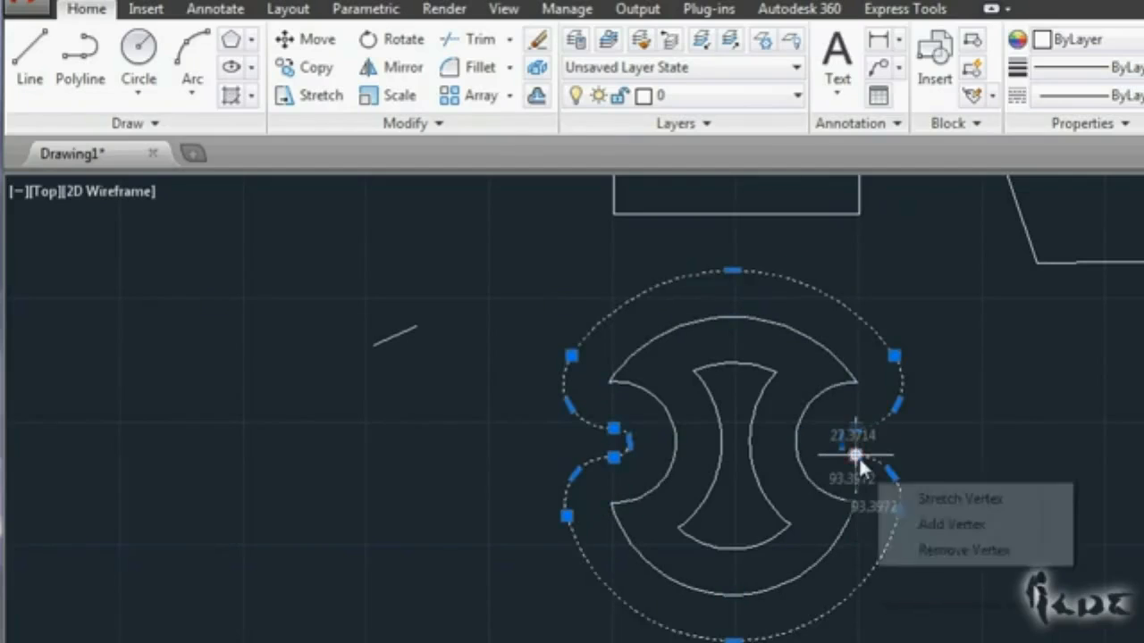
key(Escape)
click(750, 451)
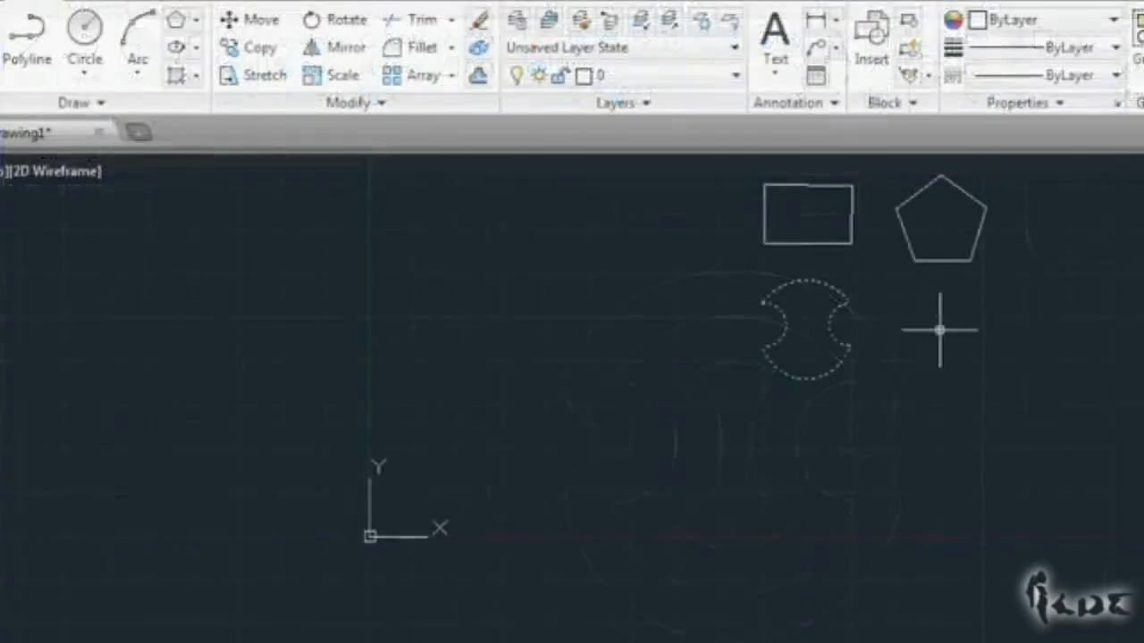
Step: Undo the last change to the arc-sided polyline
click(892, 350)
key(ctrl+z)
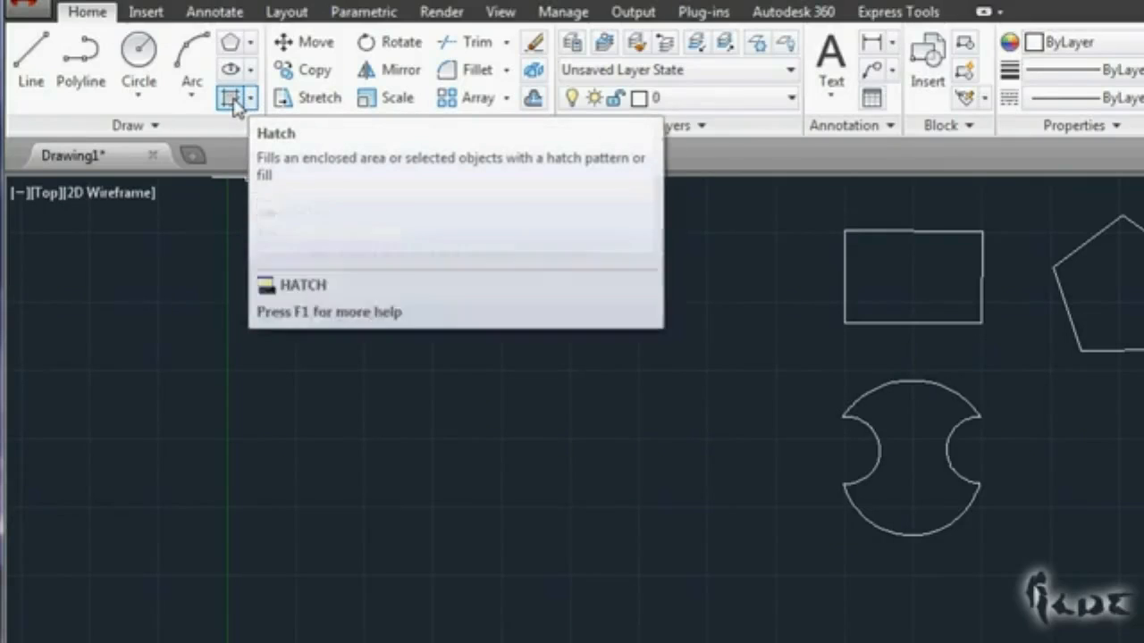
Step: Start a hatch with the Solid pattern and the colour yellow
click(232, 100)
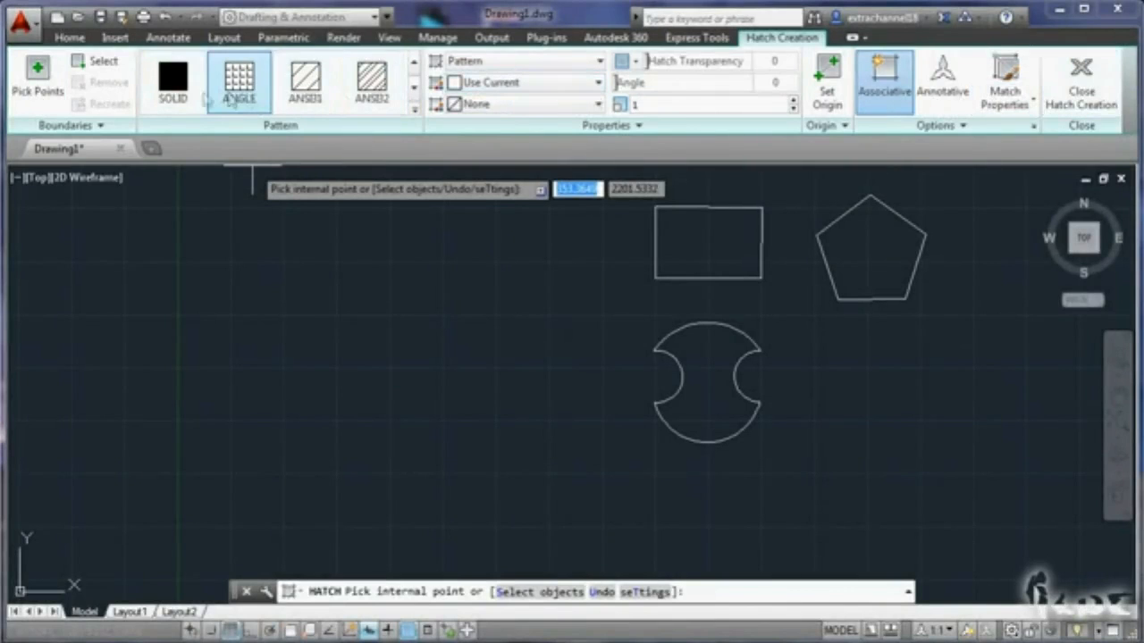
click(170, 96)
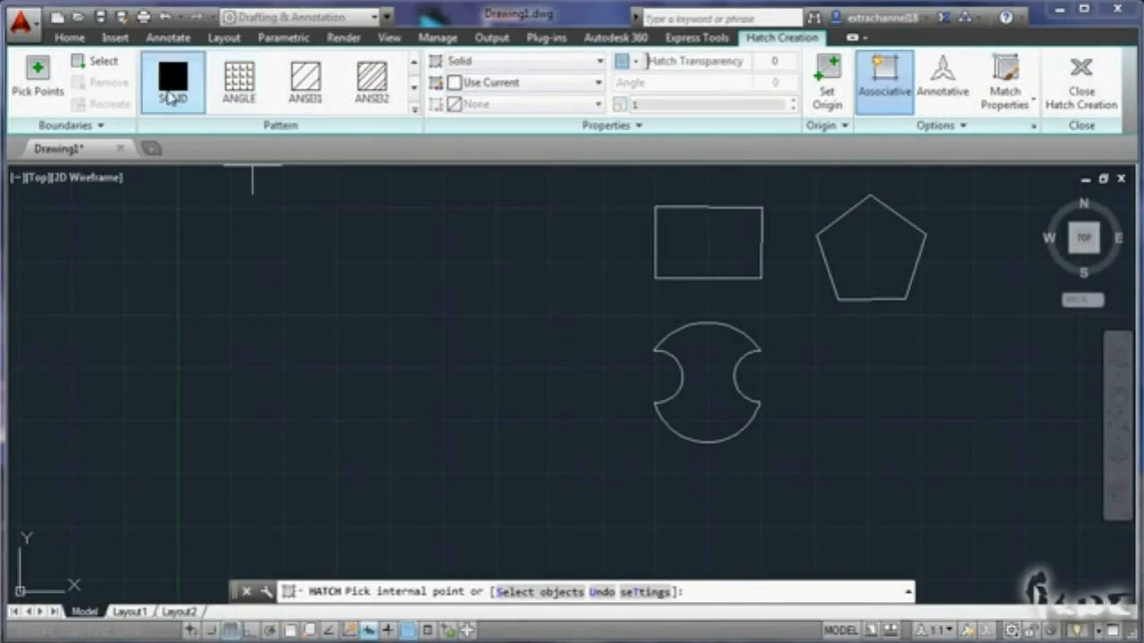
click(507, 85)
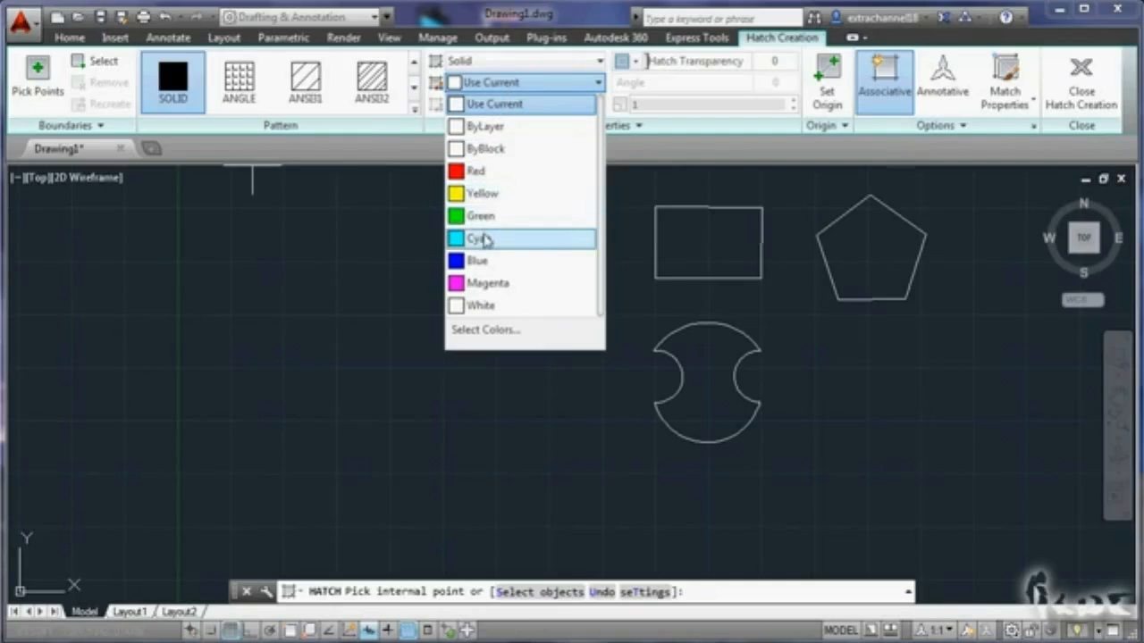
click(496, 194)
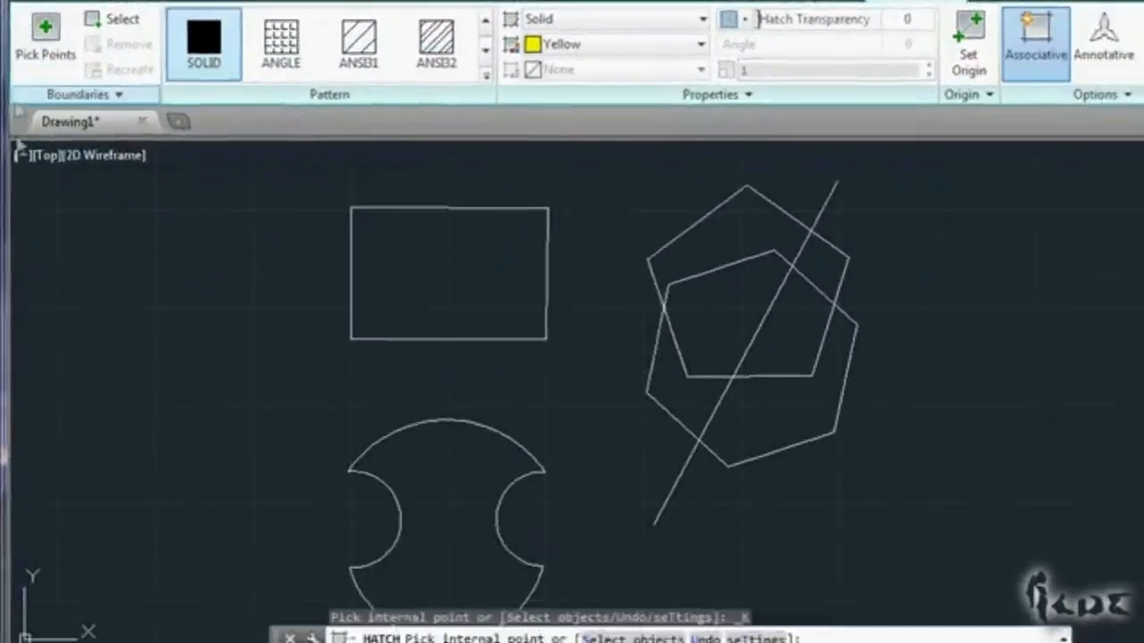
Step: Set the hatch colour to red and fill the rectangle, the arc-sided shape and the regions inside the pentagon
click(607, 42)
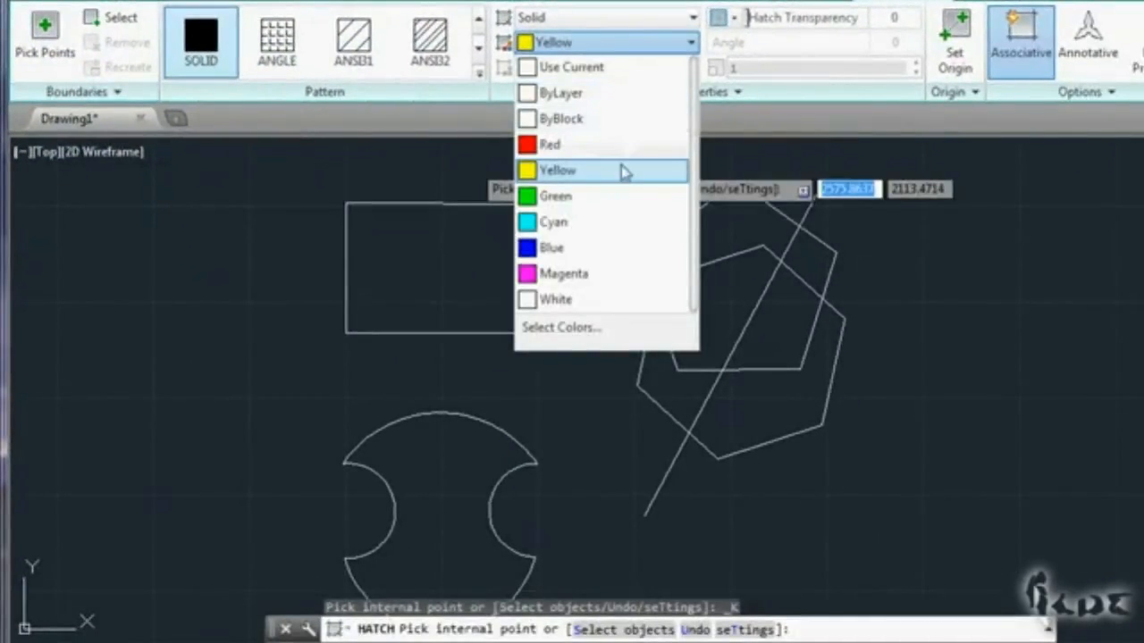
click(608, 144)
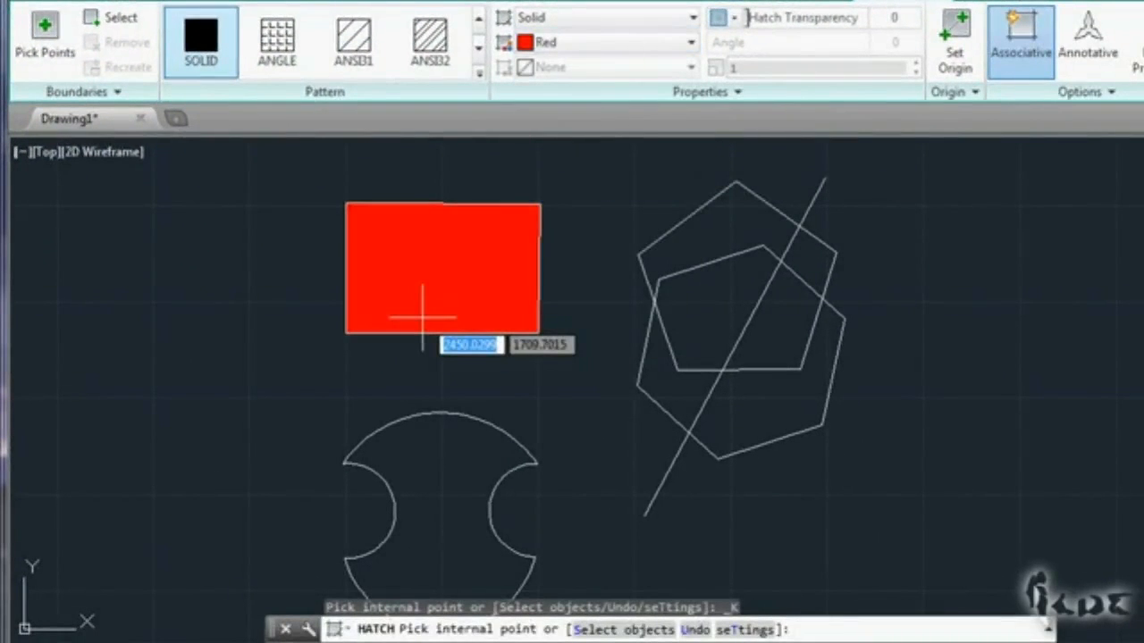
click(447, 271)
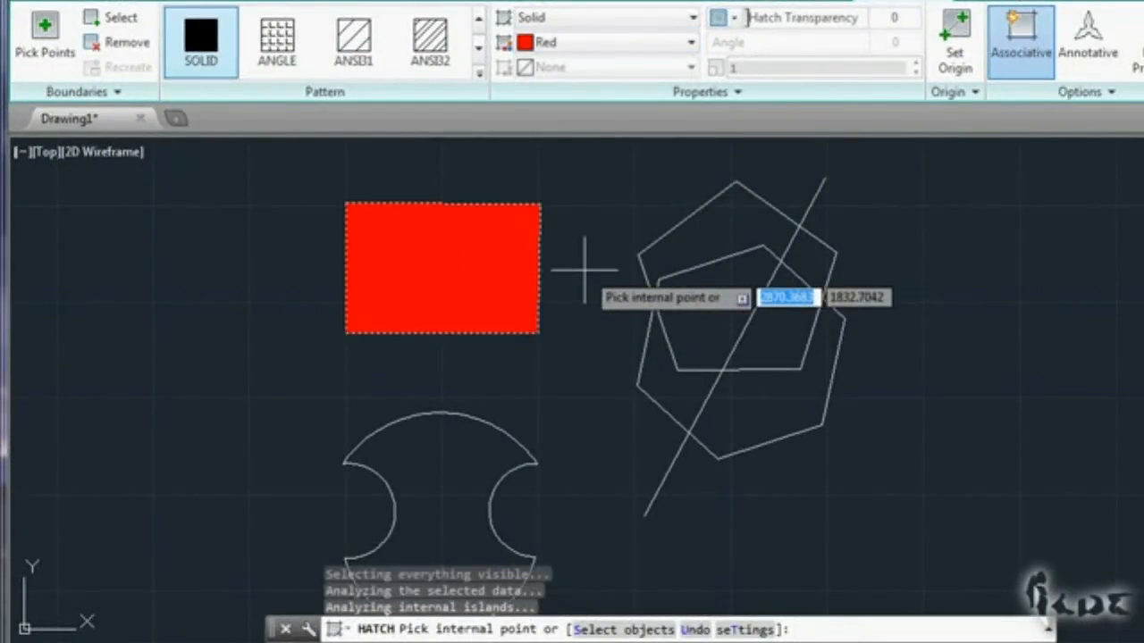
click(461, 469)
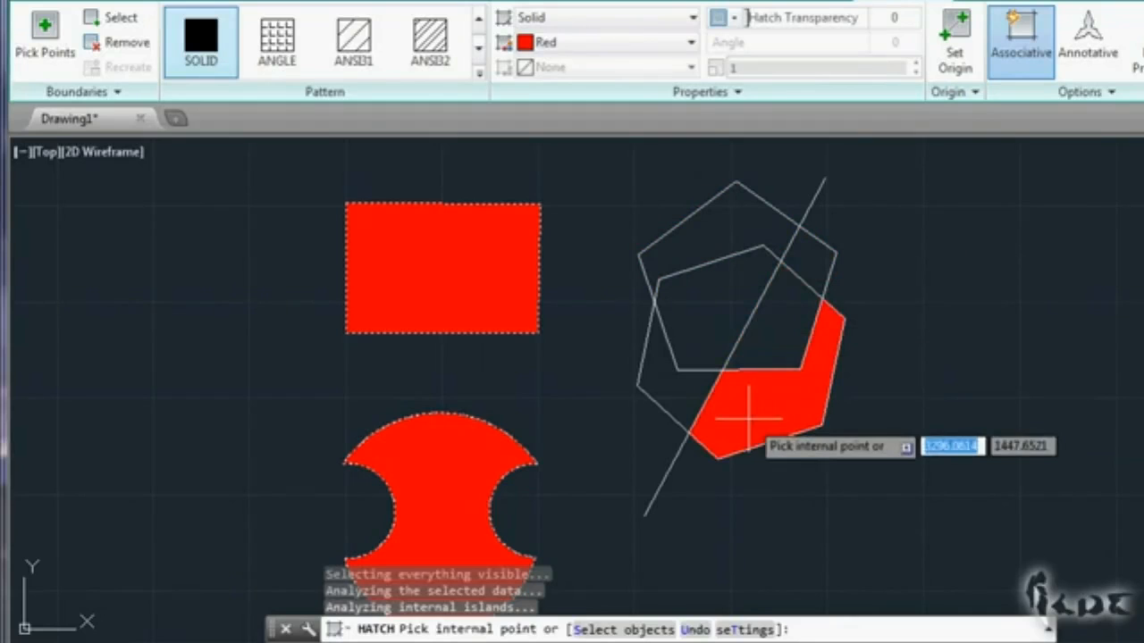
click(771, 328)
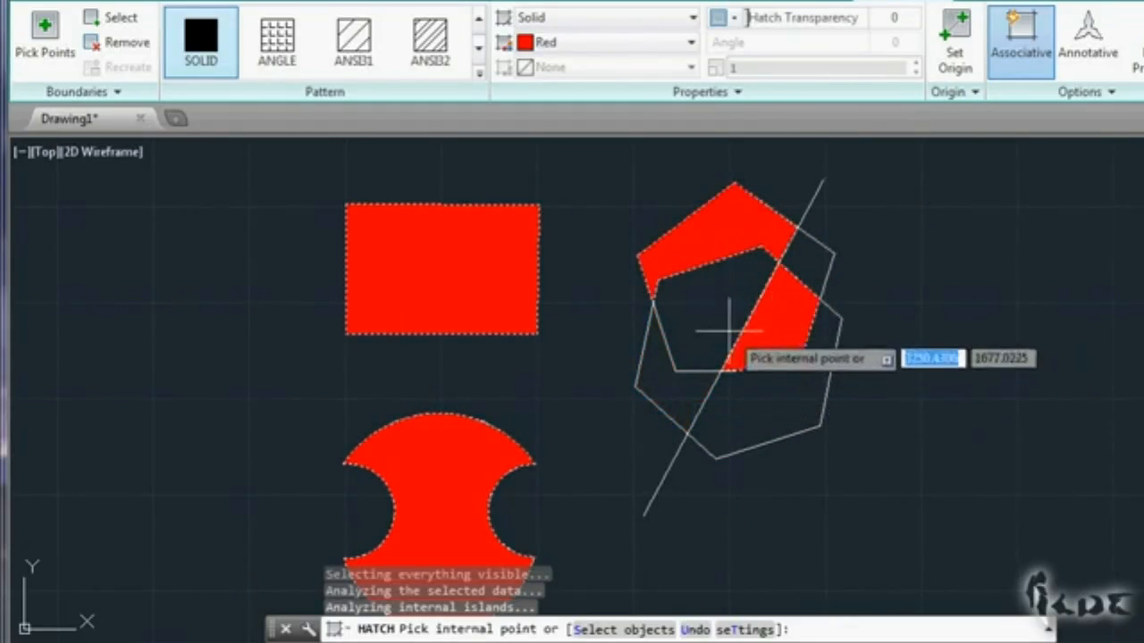
click(733, 332)
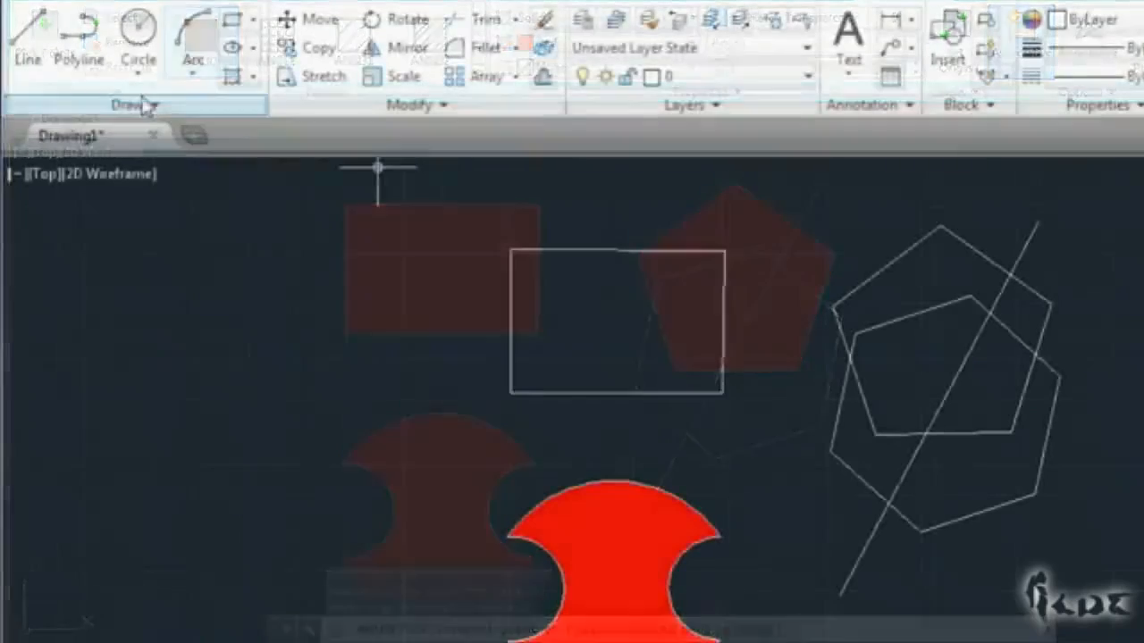
Step: Start a solid blue hatch and select the pentagon's sides as its boundary objects
click(224, 85)
click(125, 27)
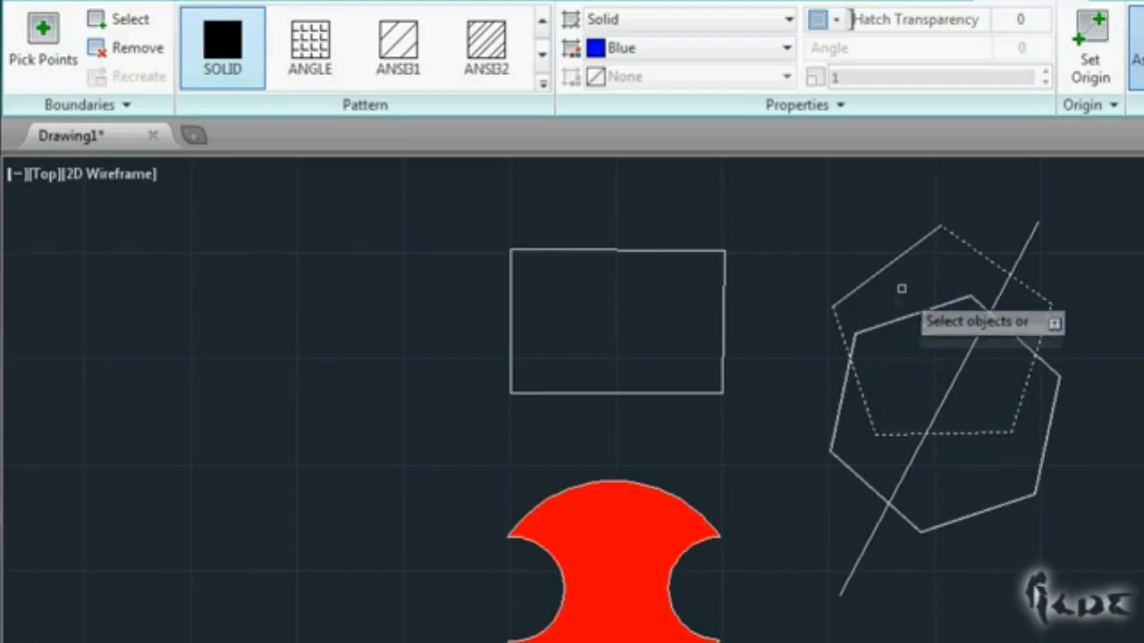
click(903, 252)
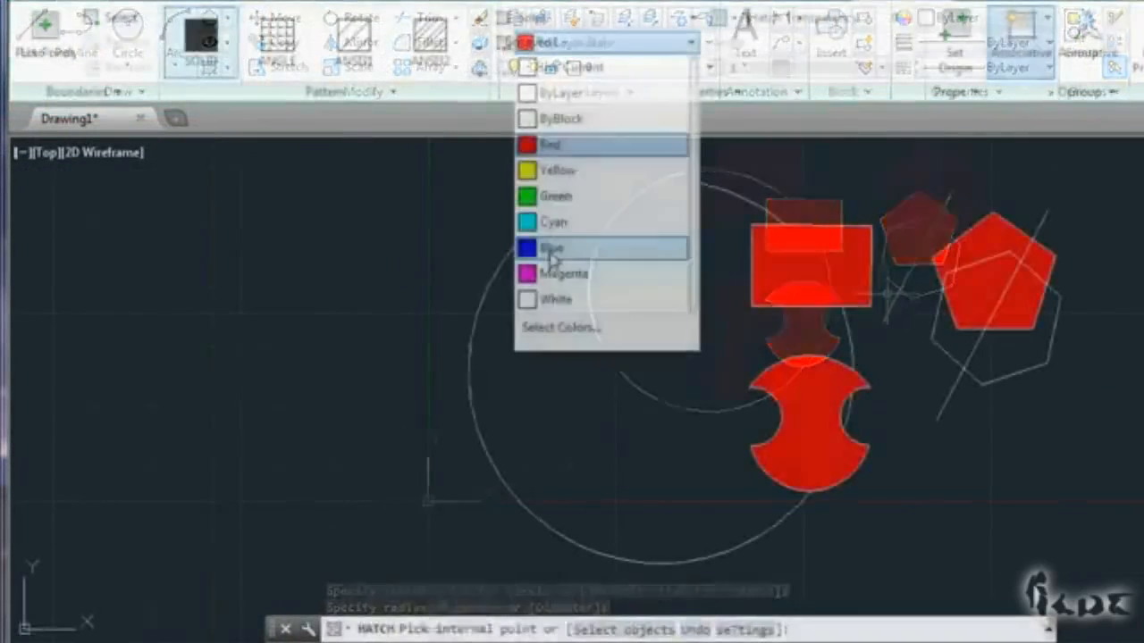
Step: Hatch the area inside the large circle in solid blue by picking an internal point outside the red shapes
click(548, 249)
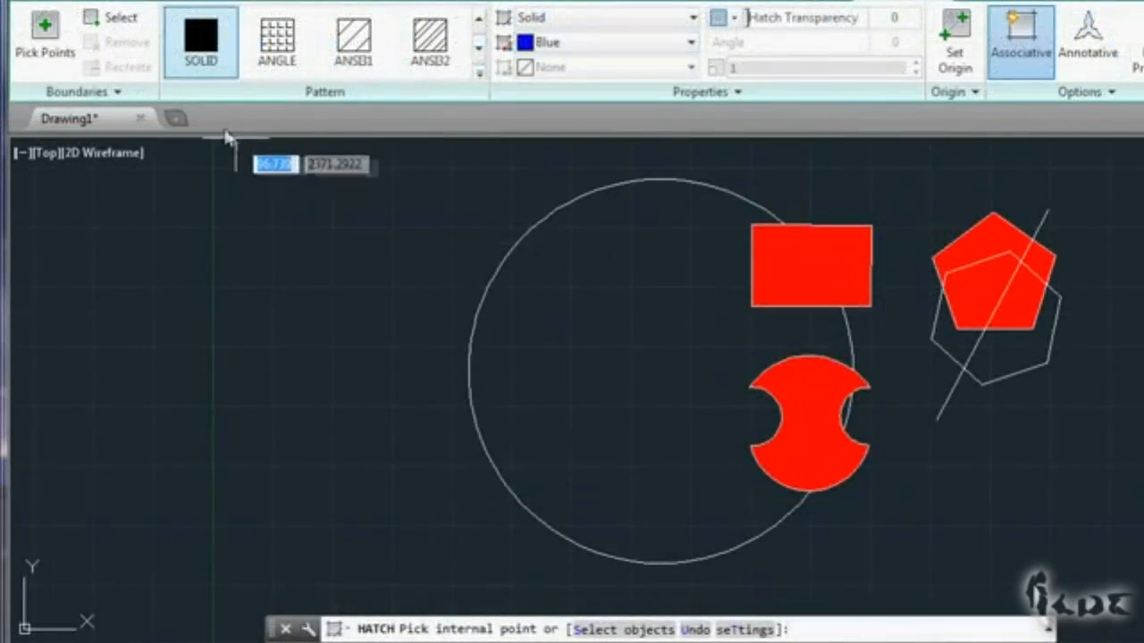
click(45, 34)
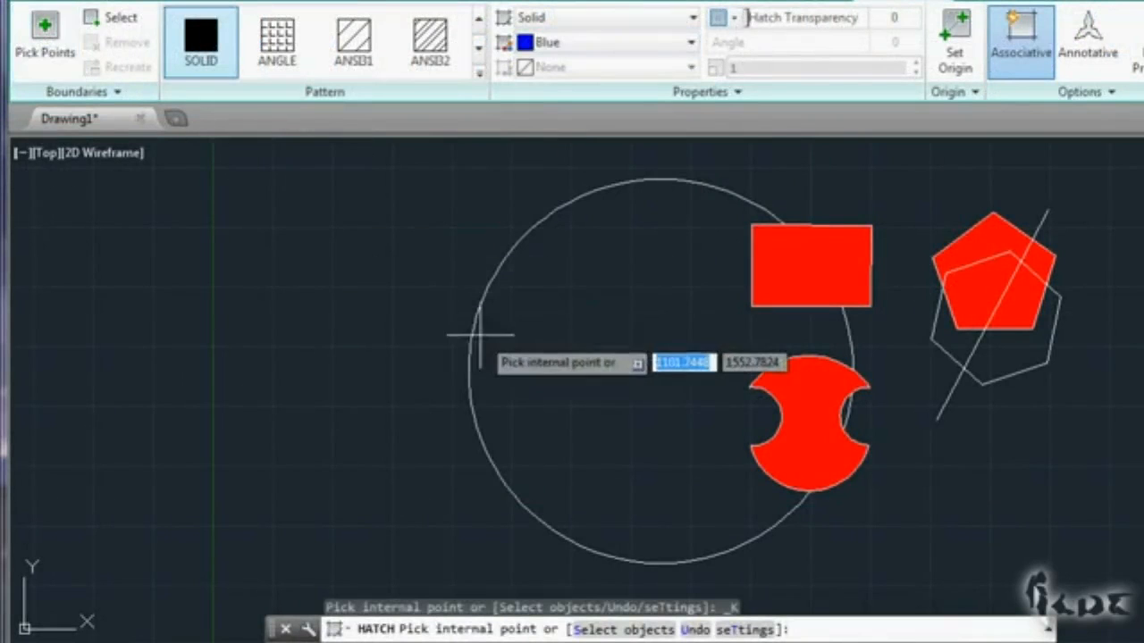
click(570, 341)
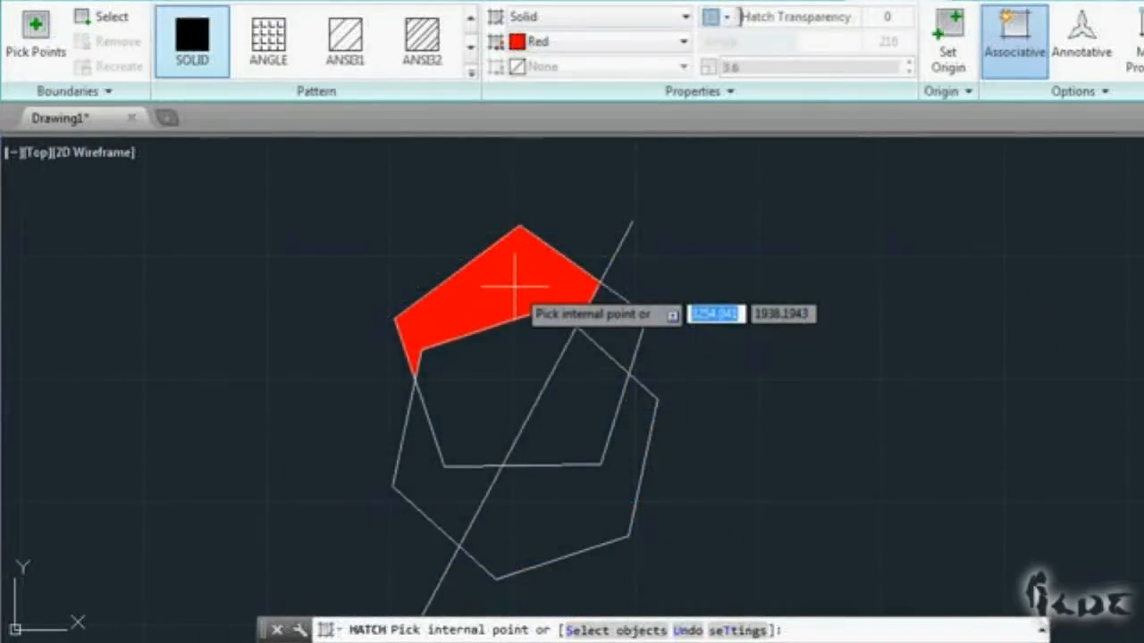
Step: Pick the regions inside the pentagon for the solid red hatch, then undo the last picked regions one by one
click(516, 285)
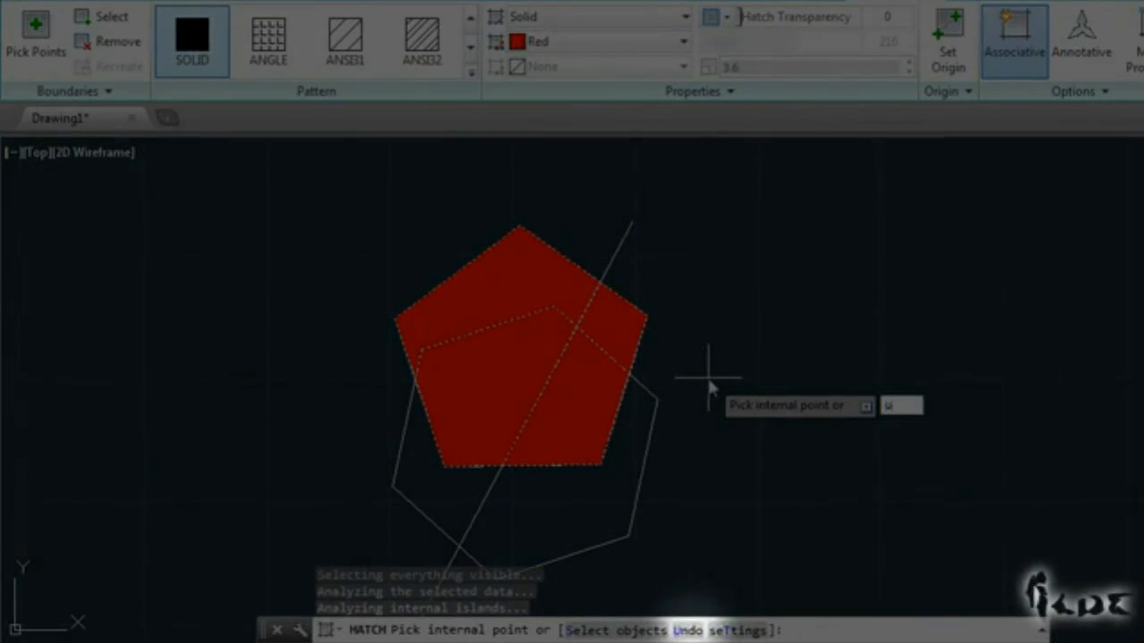
text(u)
key(Return)
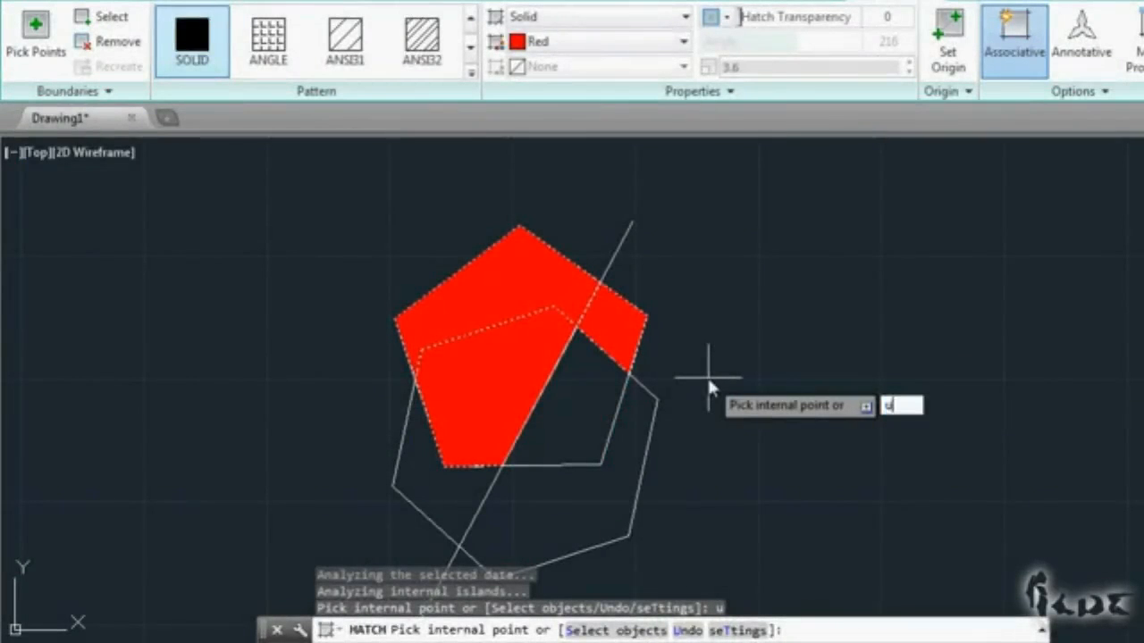
key(Return)
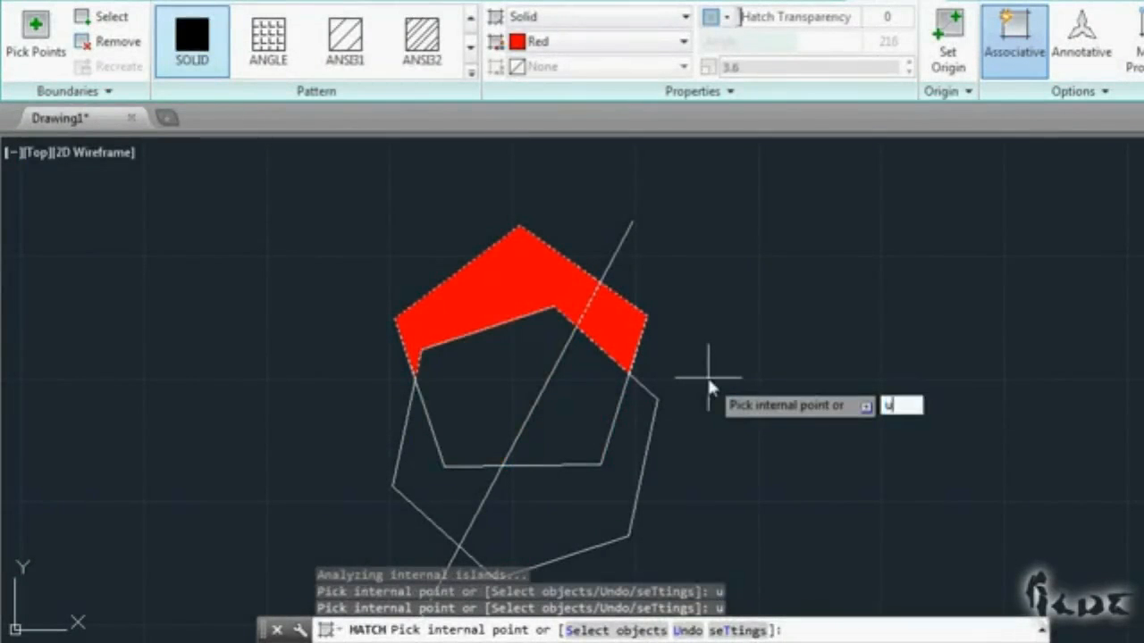
key(Return)
Step: Fill the rectangle, the arc-sided shape and the pentagon's upper-left region with one red hatch and select it to check its extent
click(591, 329)
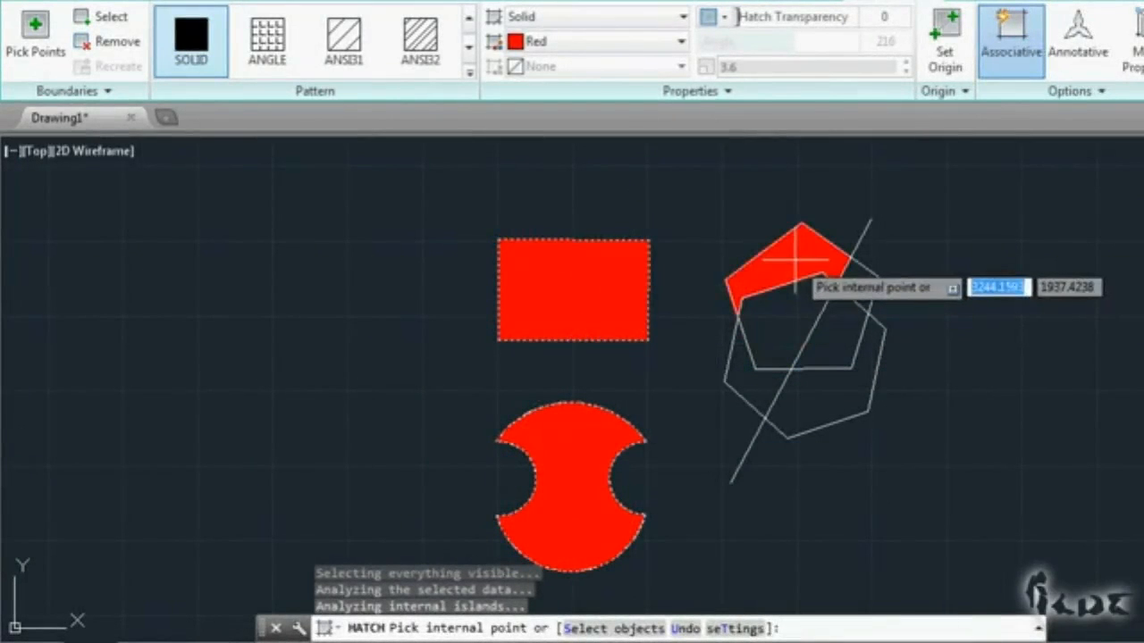
key(Escape)
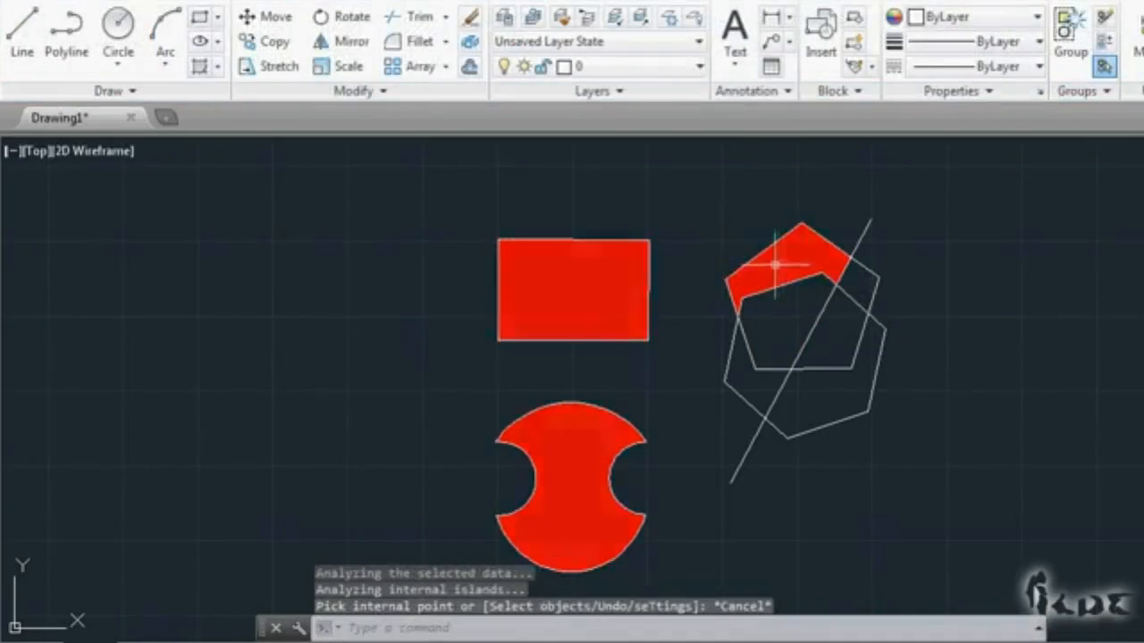
click(584, 289)
click(587, 283)
click(674, 396)
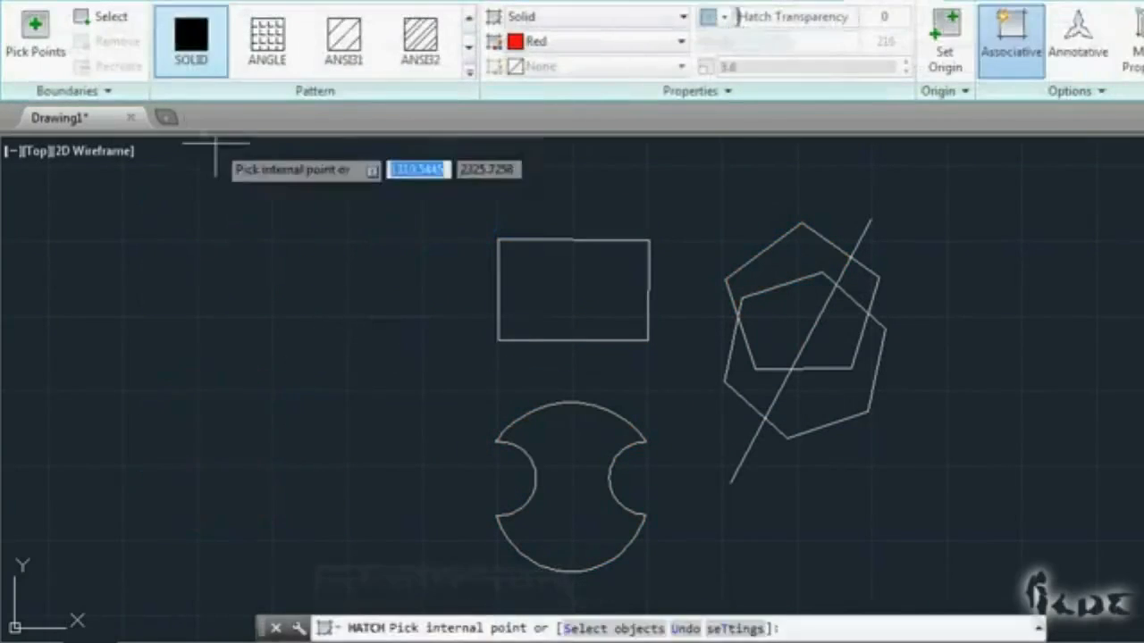
Step: Fill the rectangle, the arc-sided shape and the pentagon's upper-left region with three separate solid red hatches
click(552, 301)
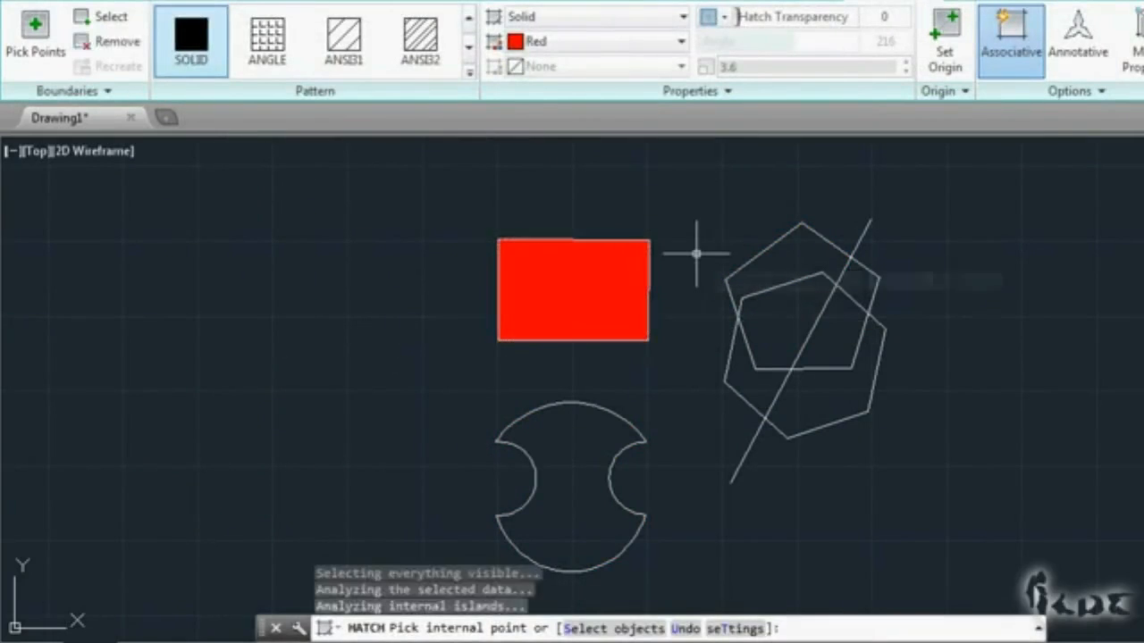
key(Return)
click(198, 68)
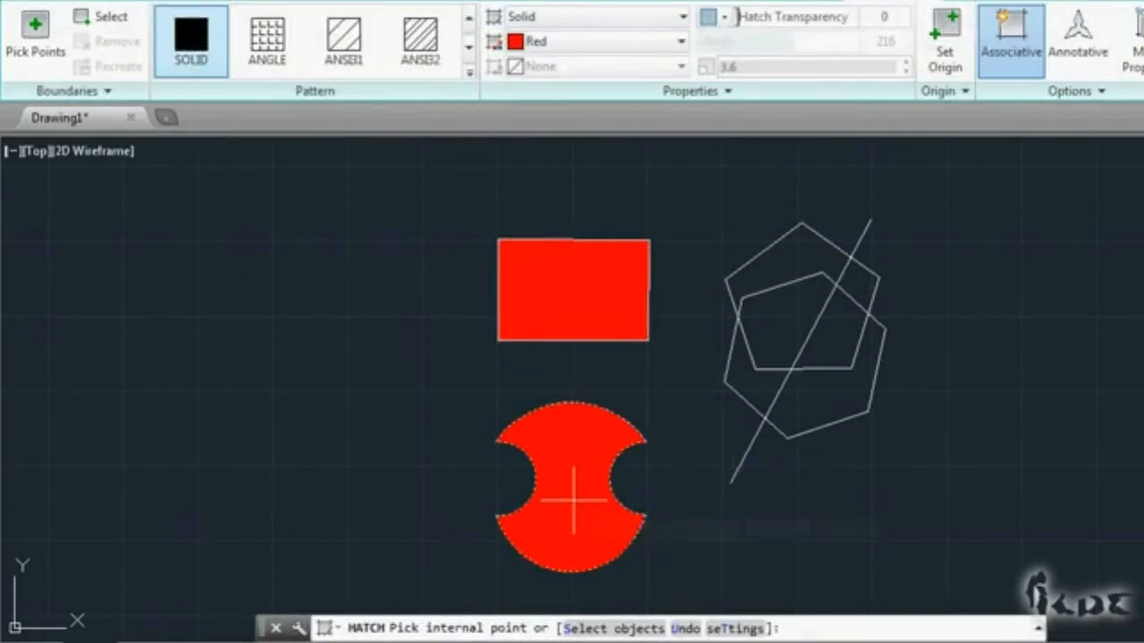
click(613, 455)
key(Return)
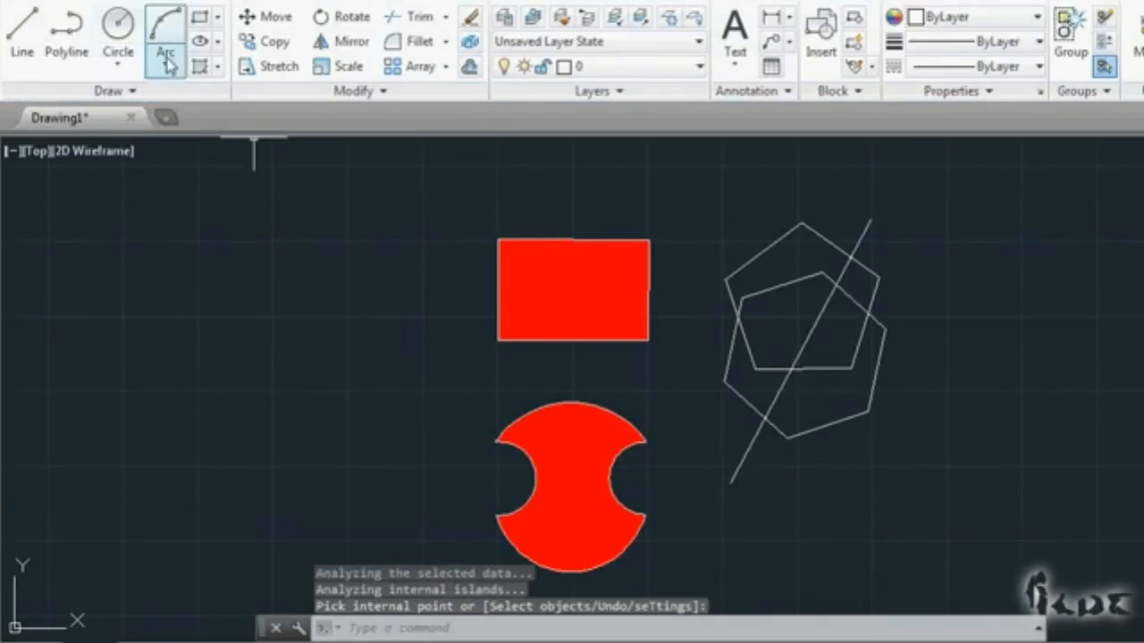
click(198, 68)
click(785, 258)
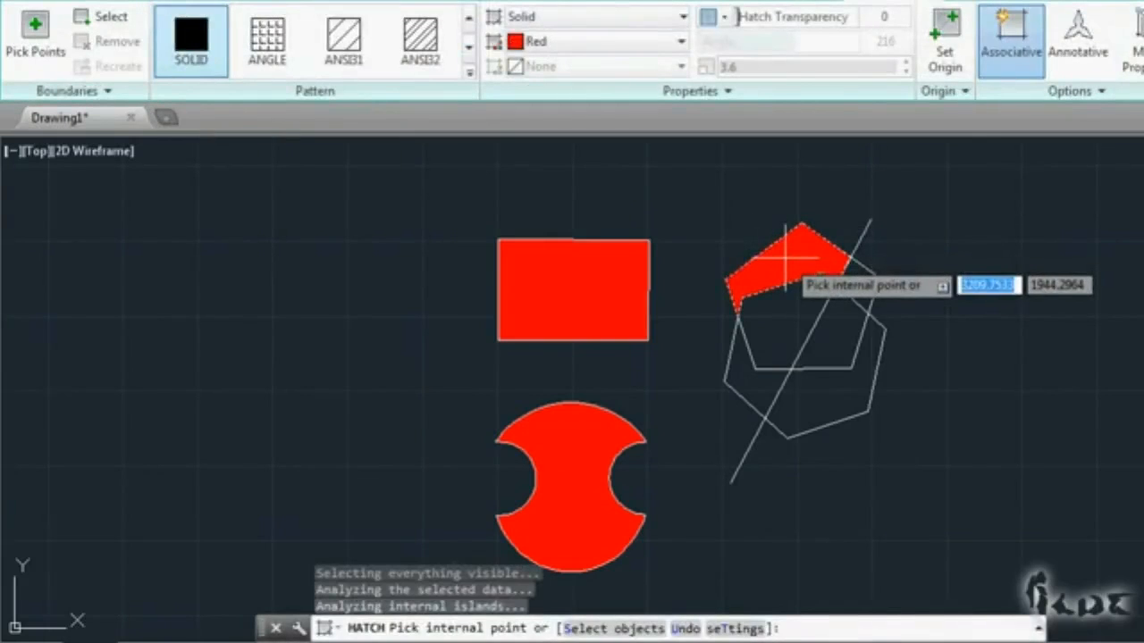
key(Return)
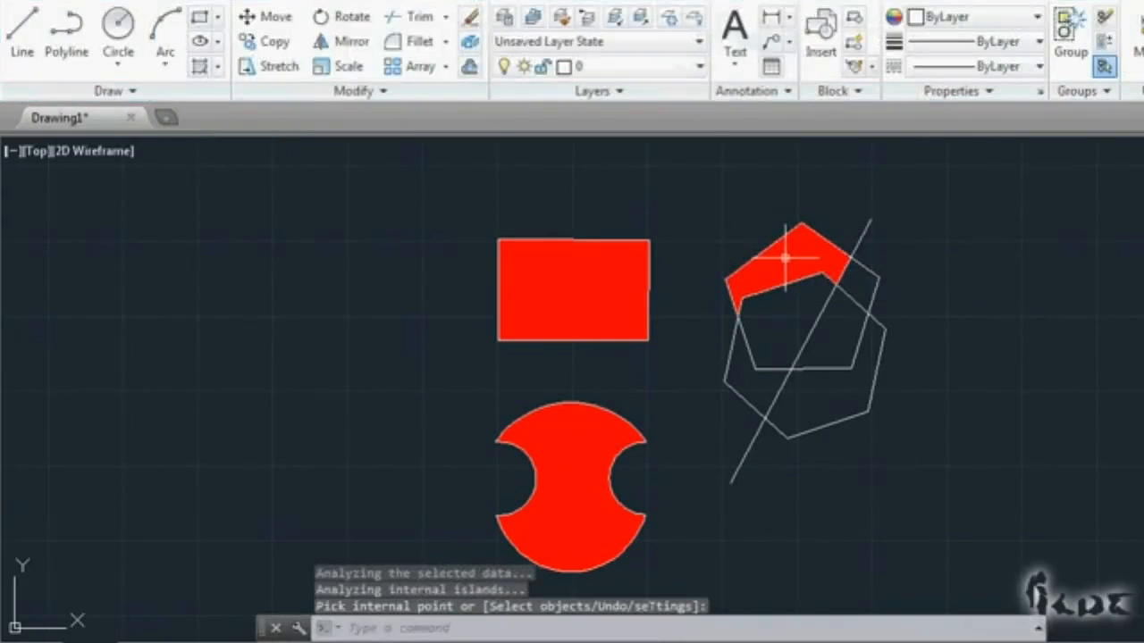
Step: Select the rectangle's, the pentagon's and the arc-sided shape's hatches one at a time to check whether they are independent
click(589, 287)
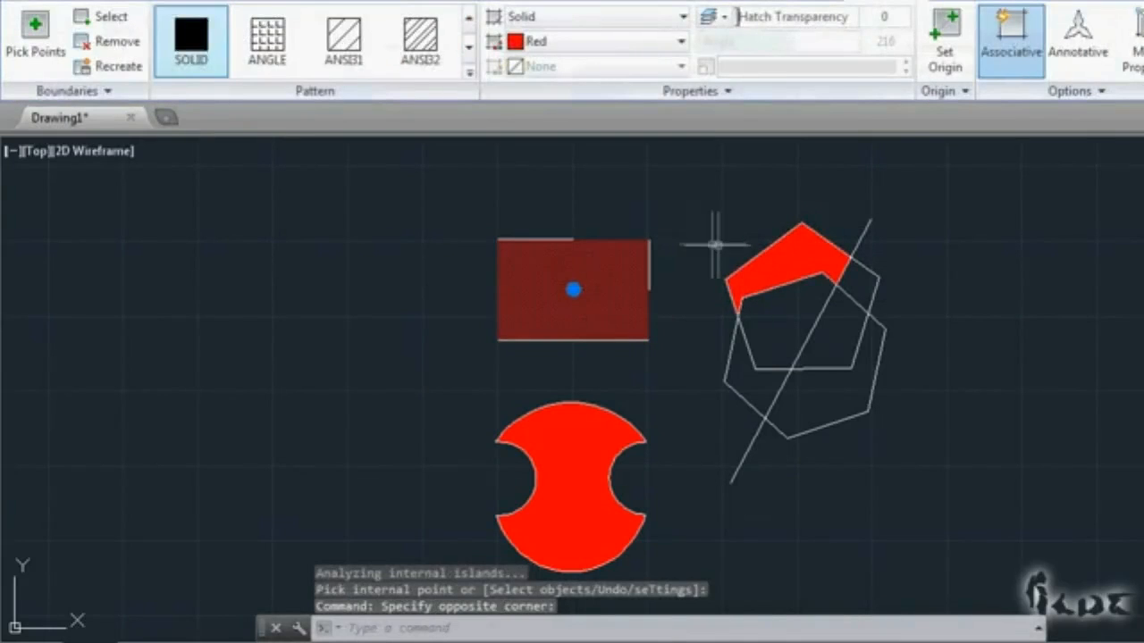
key(Escape)
click(796, 261)
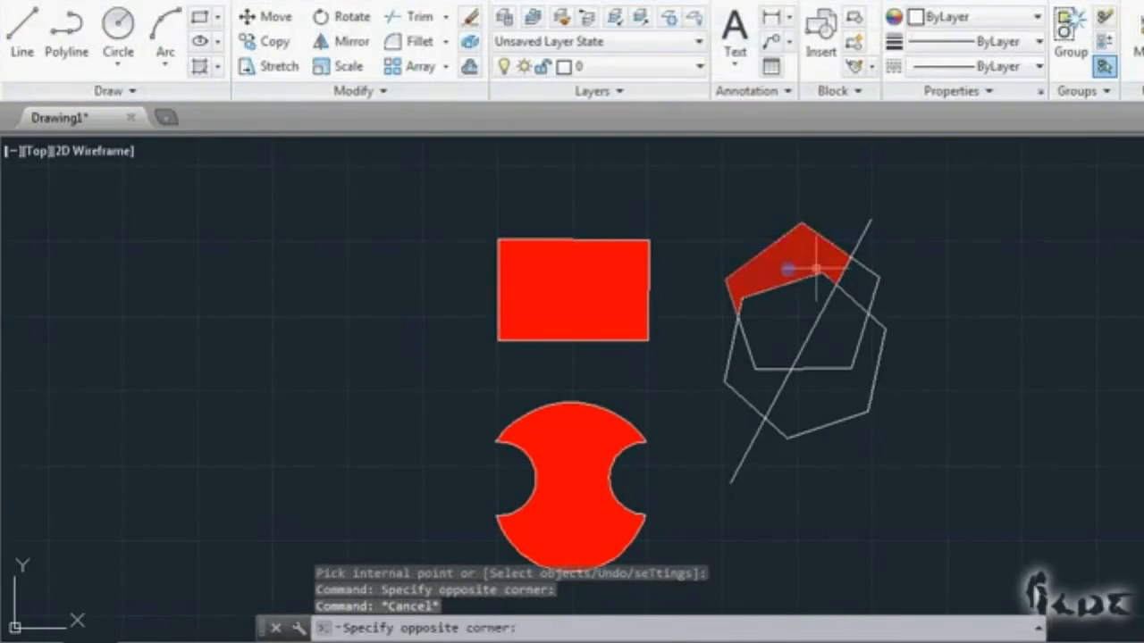
key(Escape)
click(581, 455)
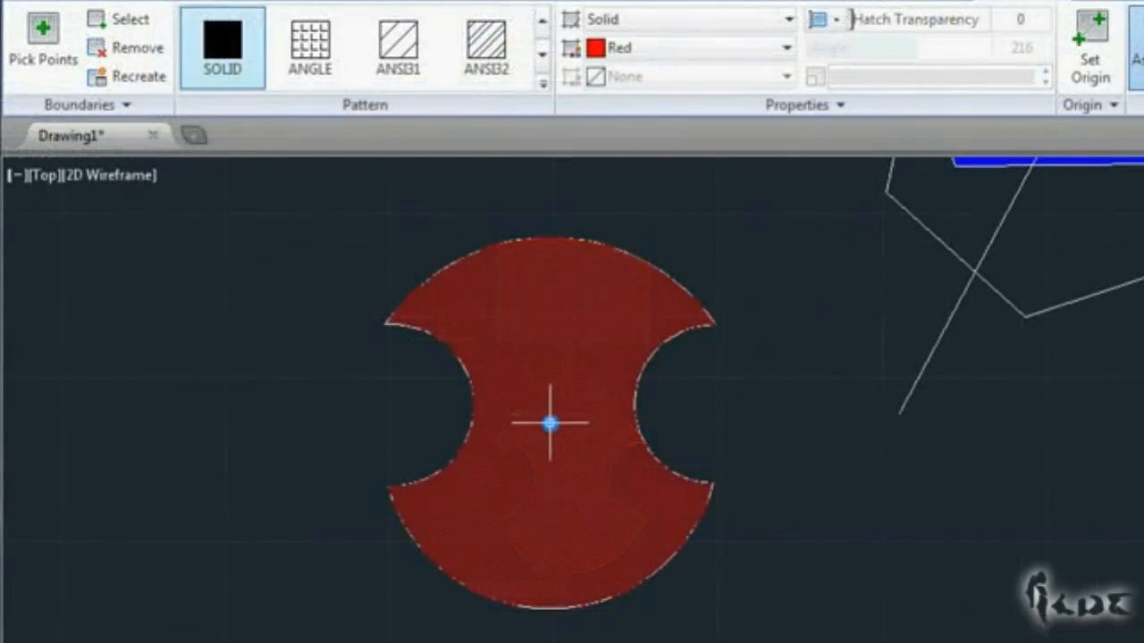
Step: Move the arc-sided shape's hatch off its outline by its centre grip and try reshaping it from its upper-right corner
mouse_move(571, 487)
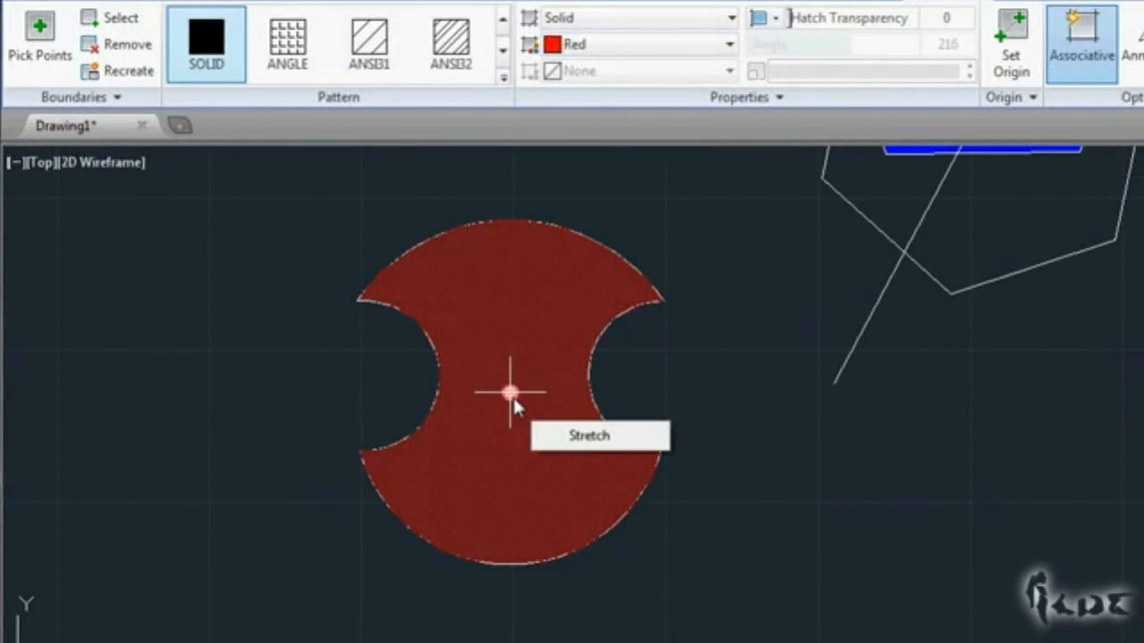
click(509, 393)
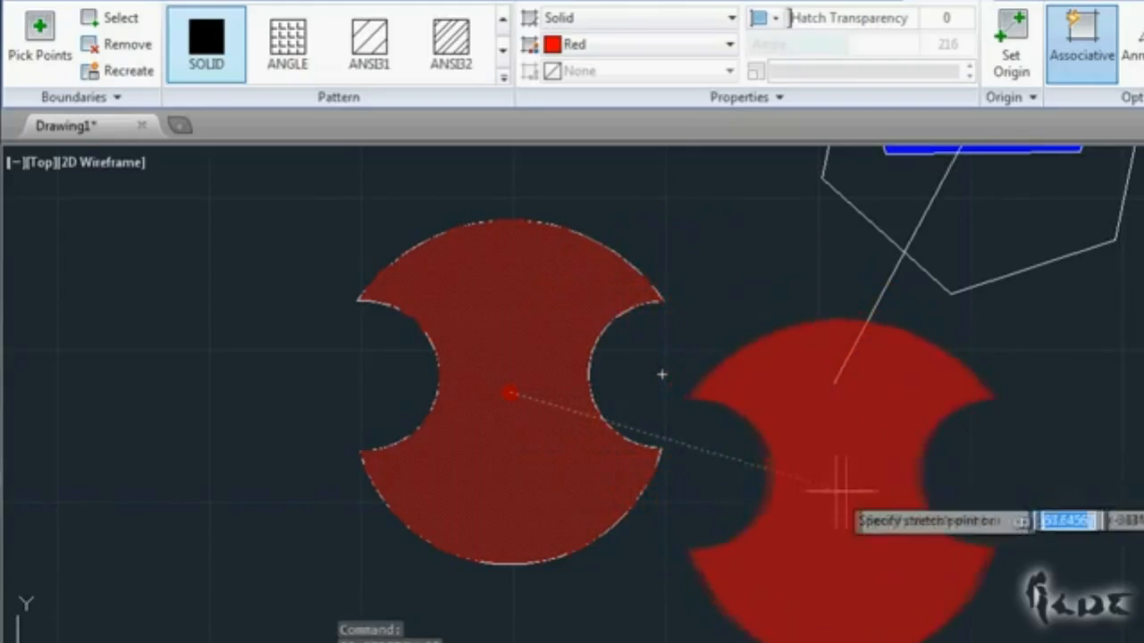
click(837, 465)
click(960, 500)
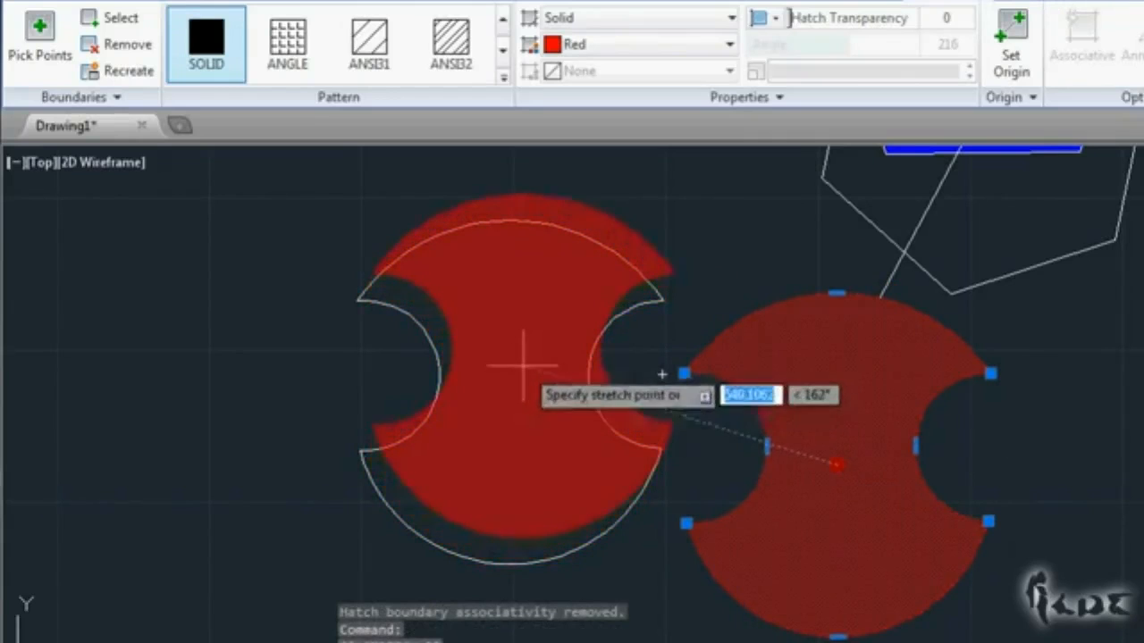
click(512, 388)
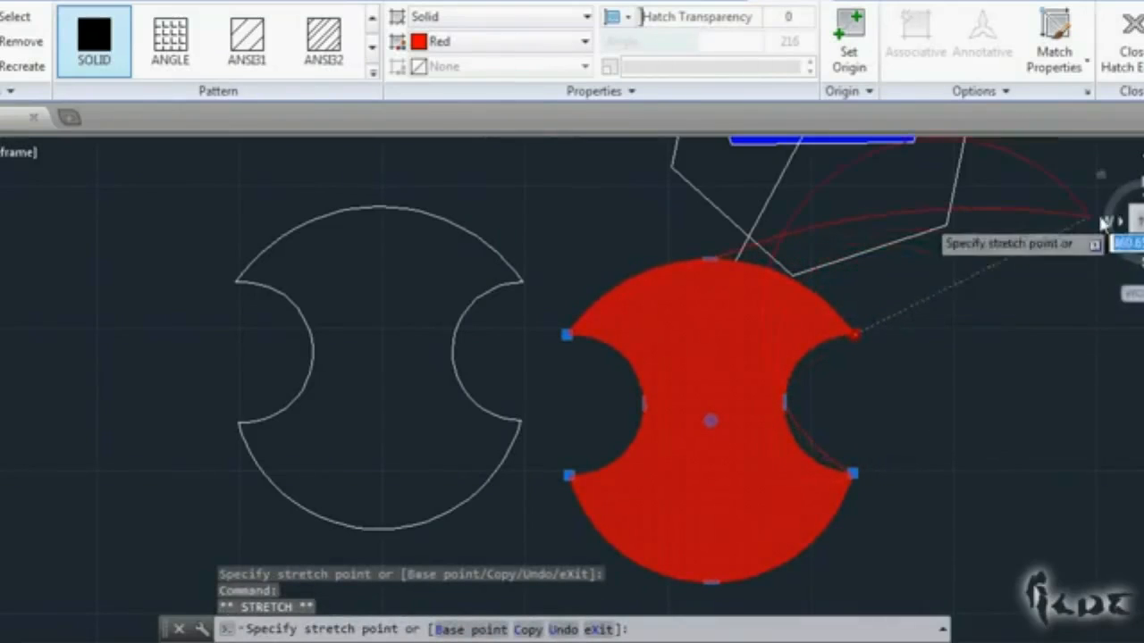
click(894, 388)
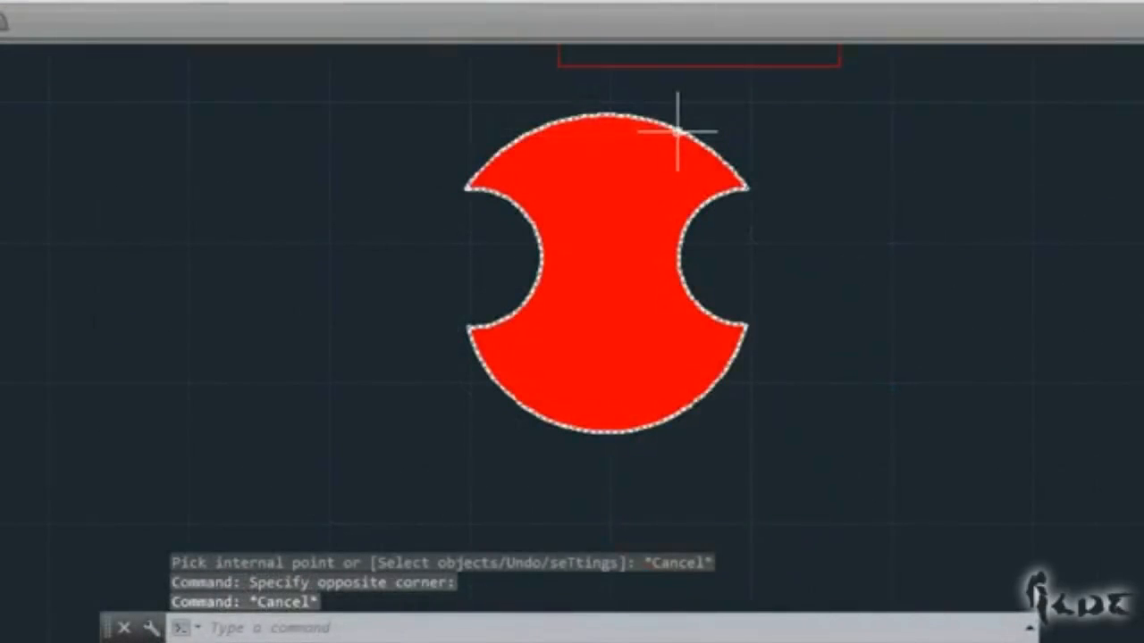
Step: Select the arc-sided shape's boundary and stretch its four corners outward so the associated red hatch follows
click(677, 128)
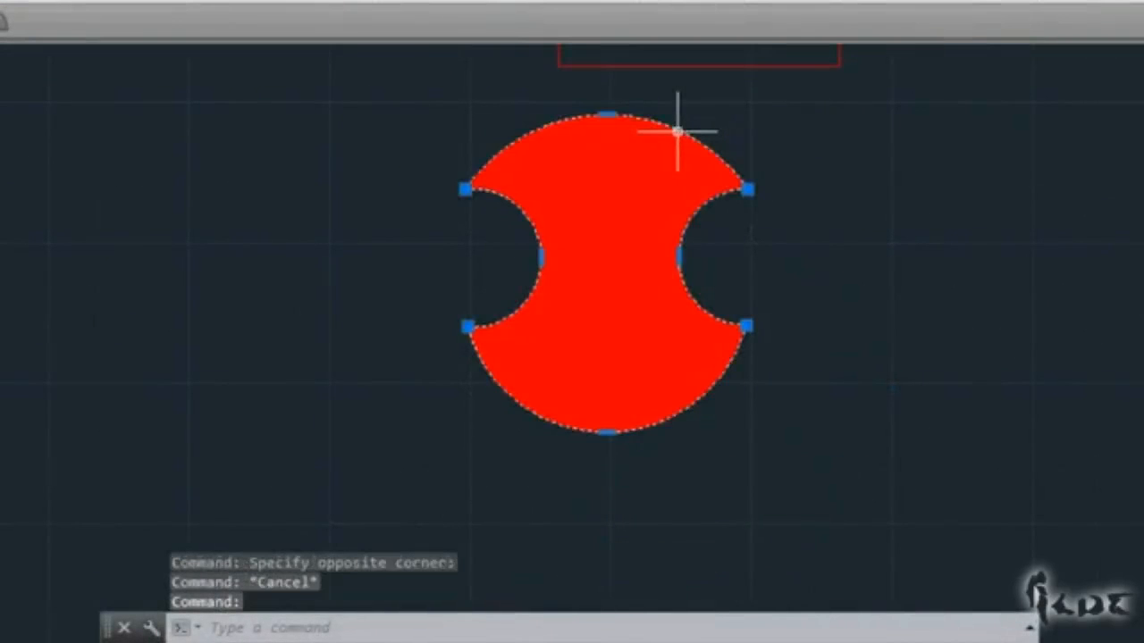
click(747, 190)
click(787, 160)
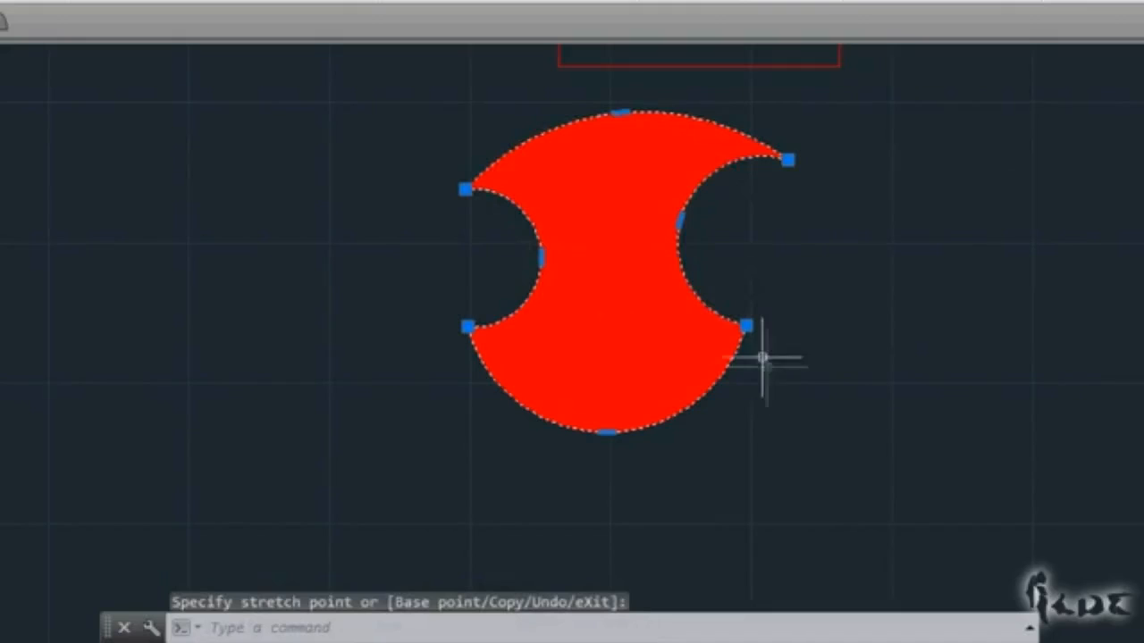
click(747, 325)
click(781, 422)
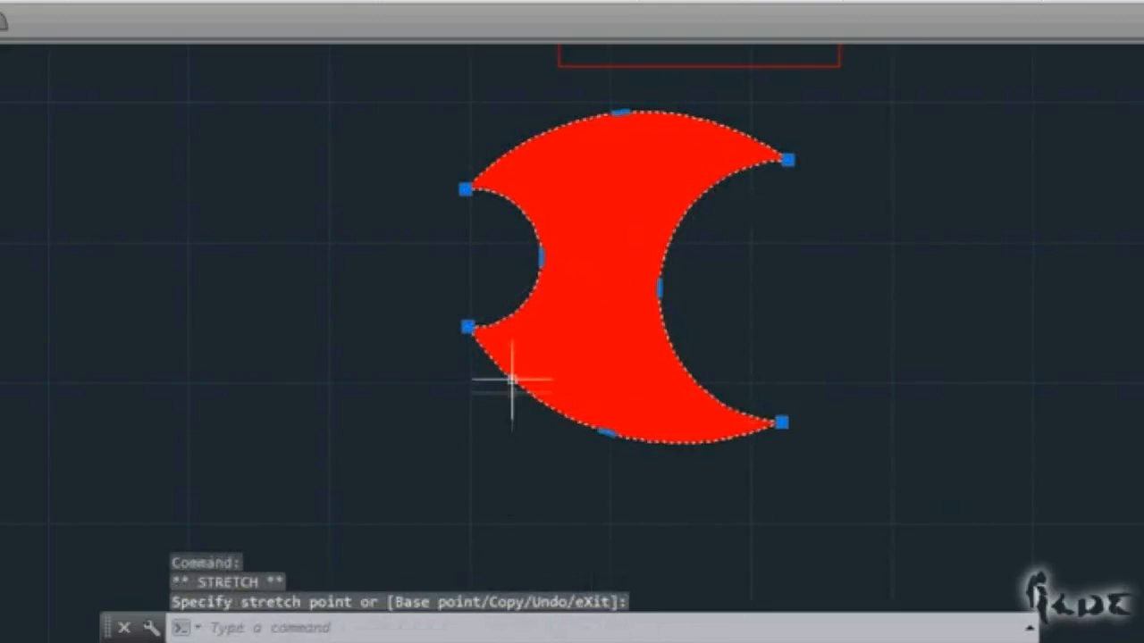
click(467, 327)
click(413, 439)
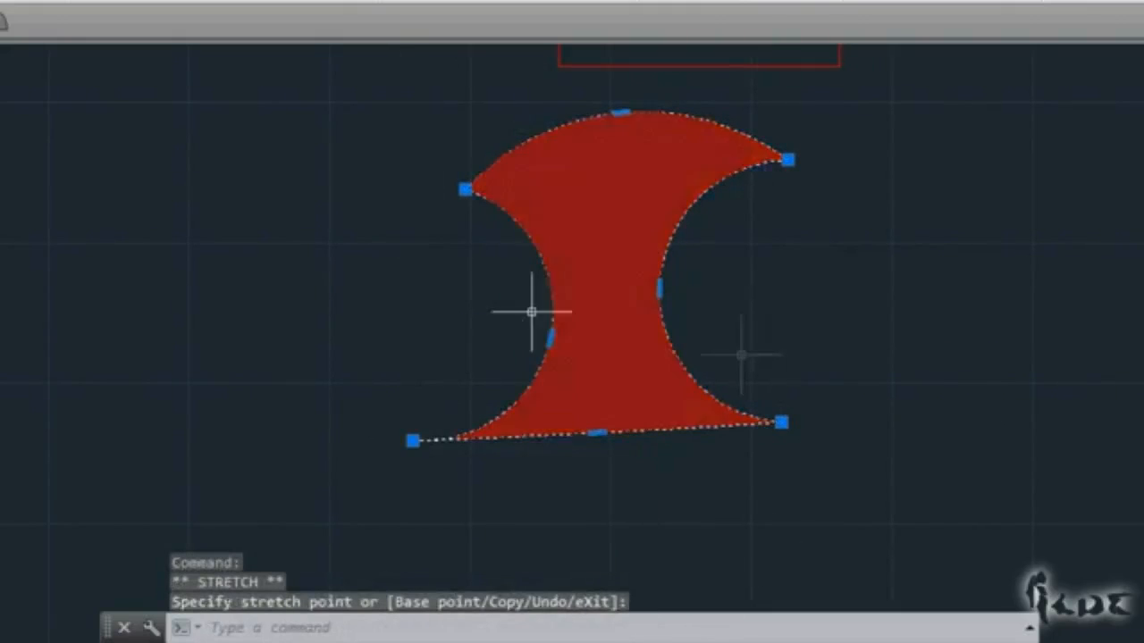
click(465, 187)
click(420, 146)
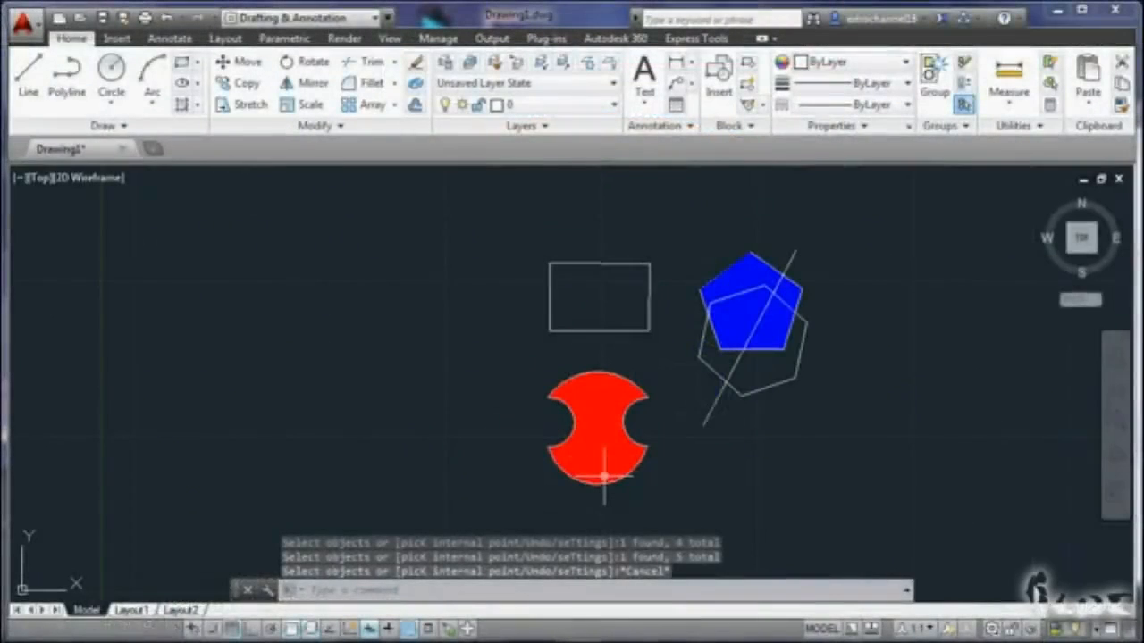
Step: Select the multi-area red hatch and remove the pentagon's upper regions from its boundaries
click(604, 425)
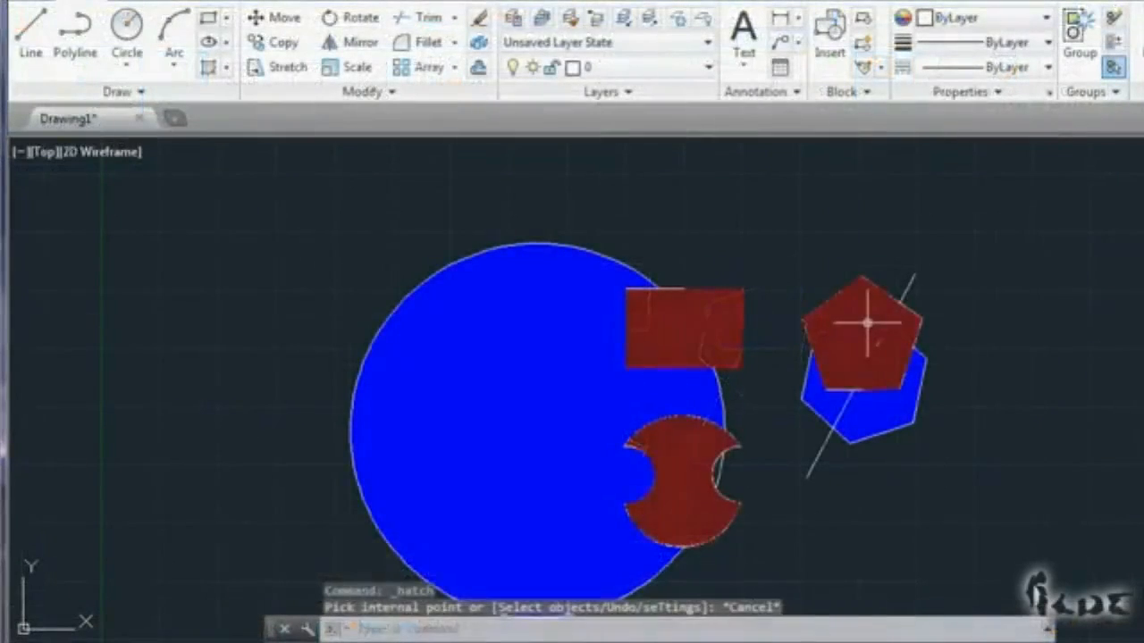
click(868, 319)
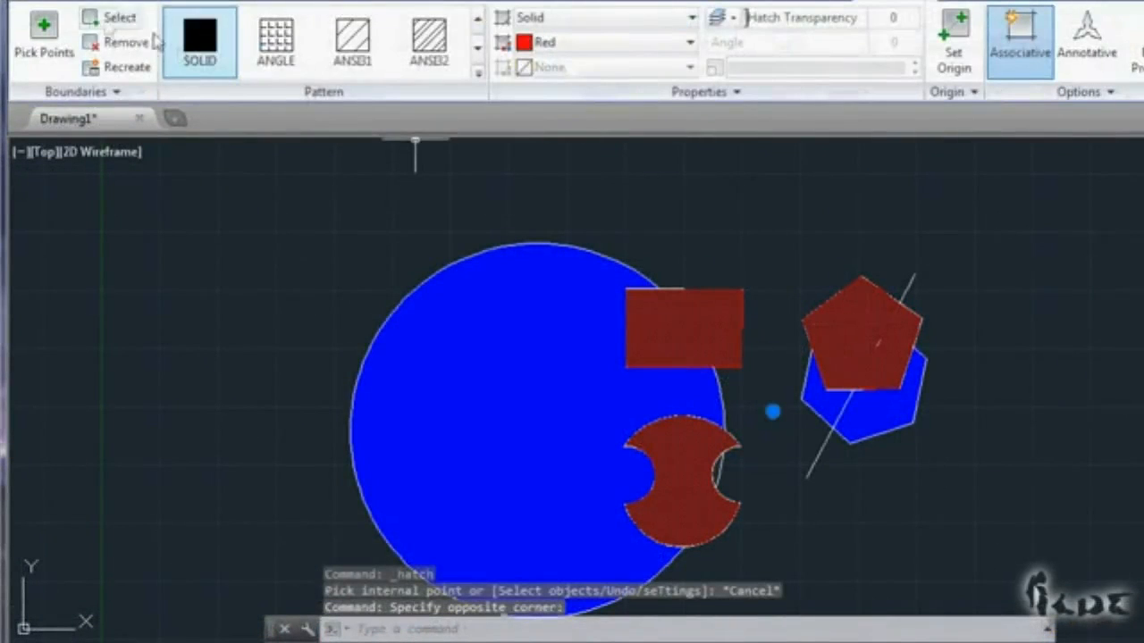
click(107, 43)
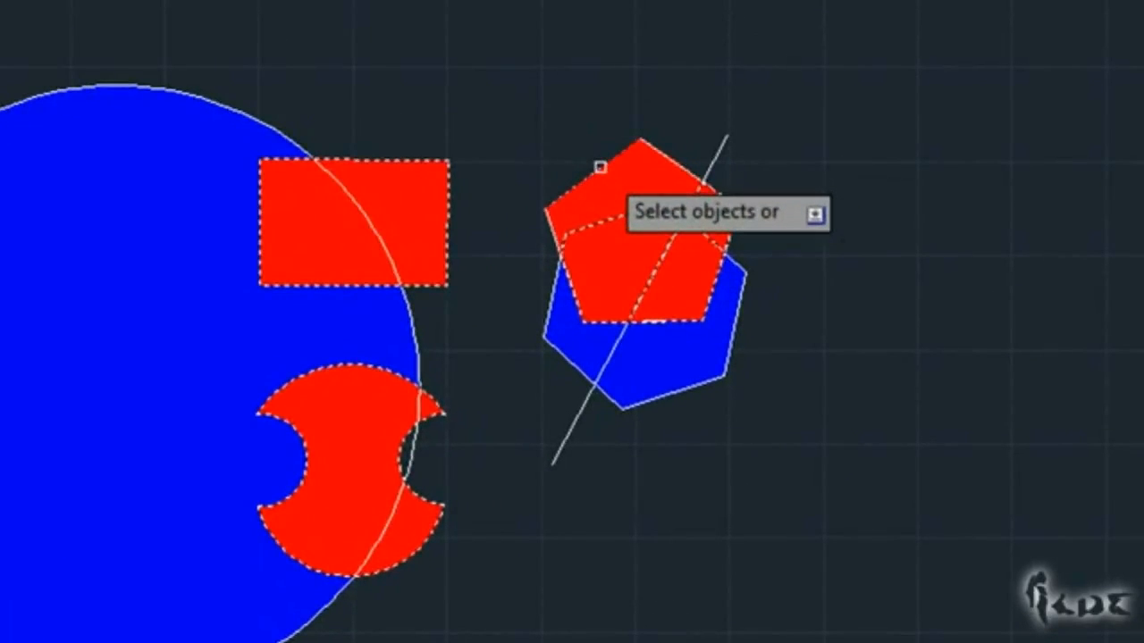
click(601, 167)
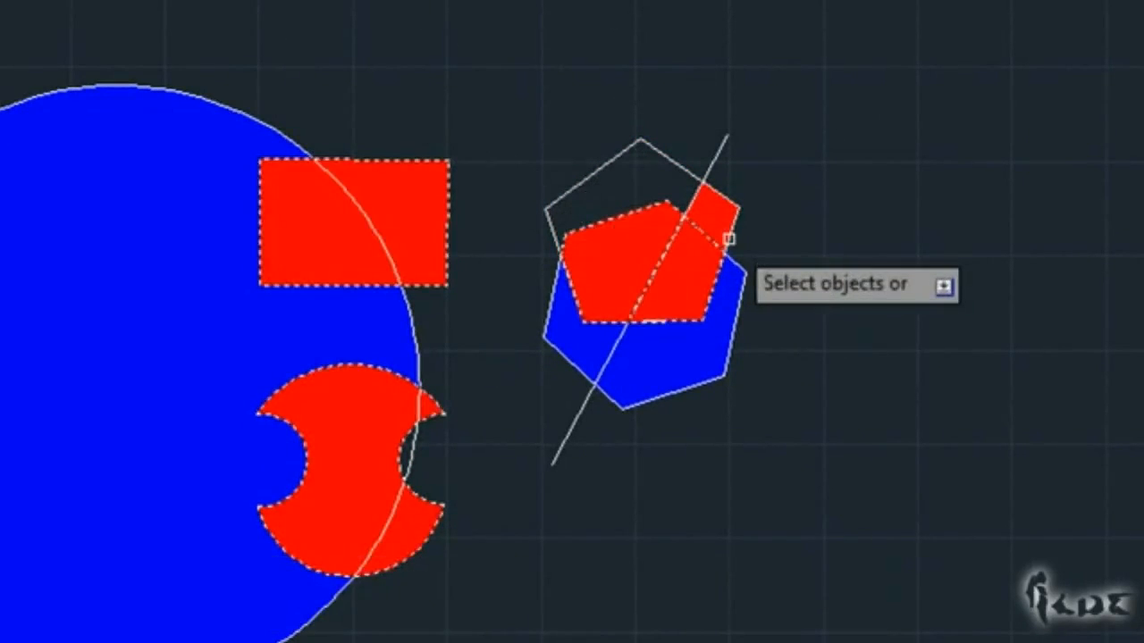
click(704, 235)
key(Return)
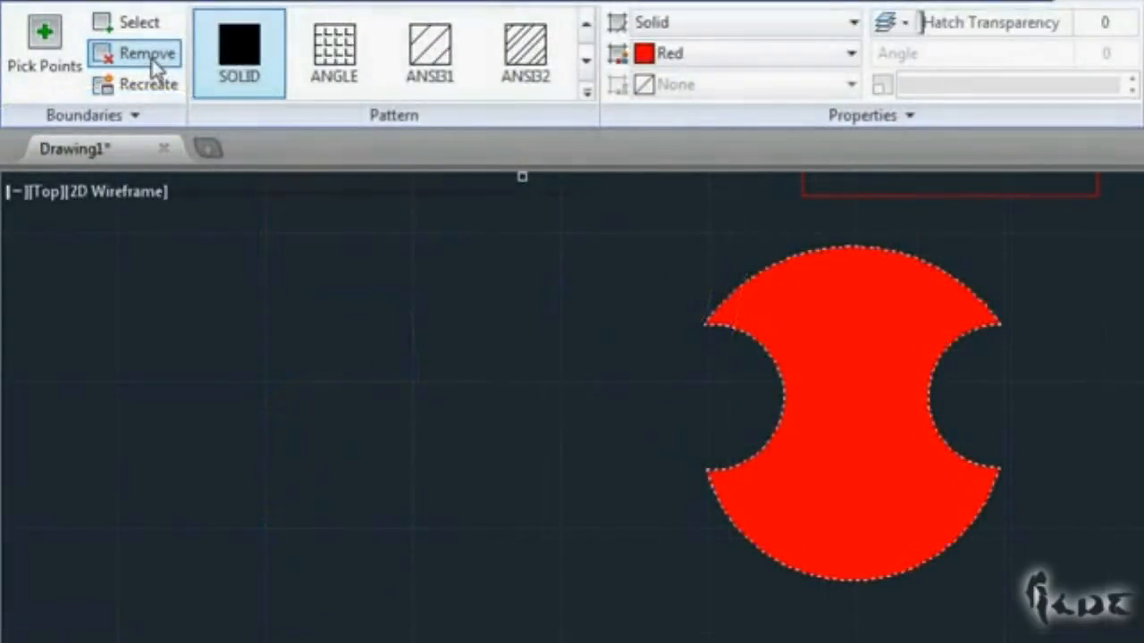
Step: Try to remove the arc-sided outline from the boundaries of its red hatch
click(149, 57)
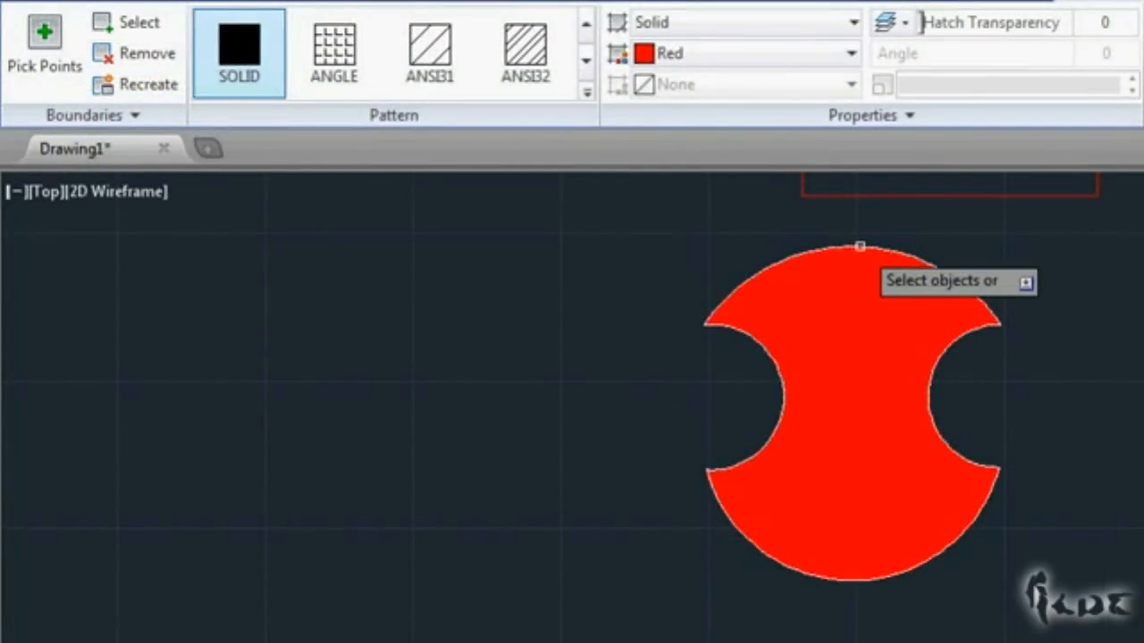
click(860, 246)
key(Return)
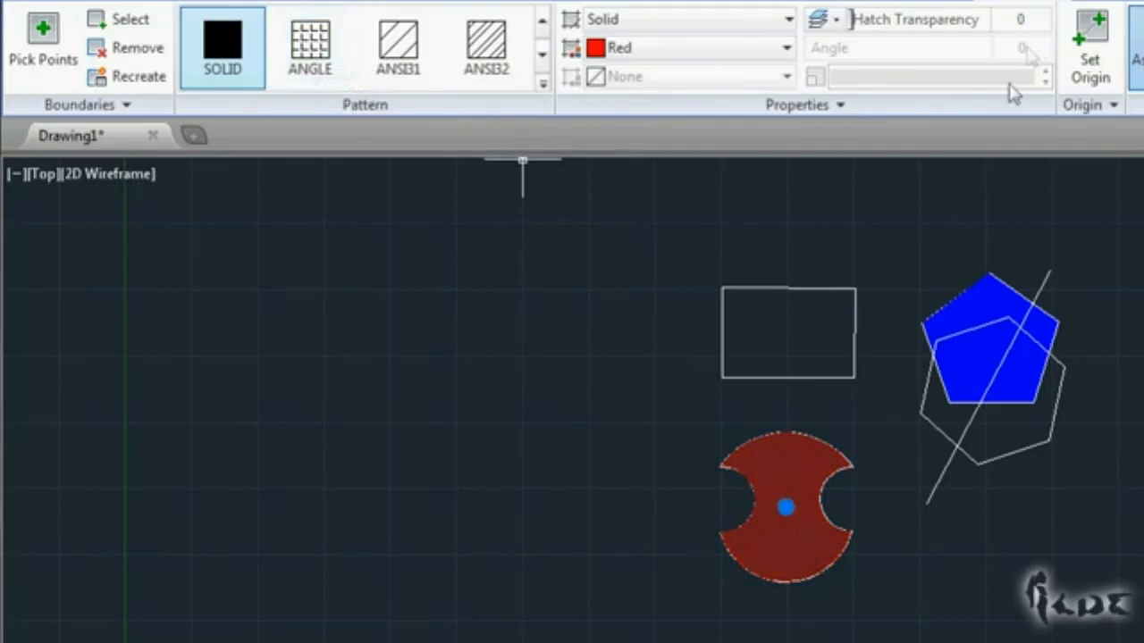
Step: Replace the arc-sided shape's solid fill by trying ANGLE and settling on ANSI38 at angle 216 and scale 3.6
click(319, 77)
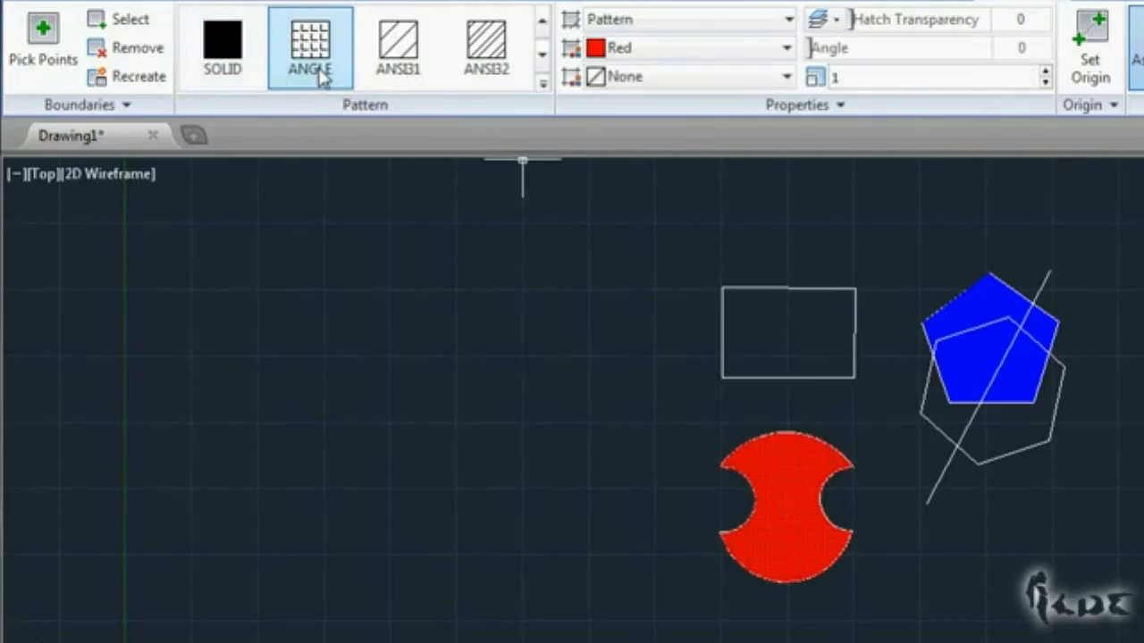
click(1046, 73)
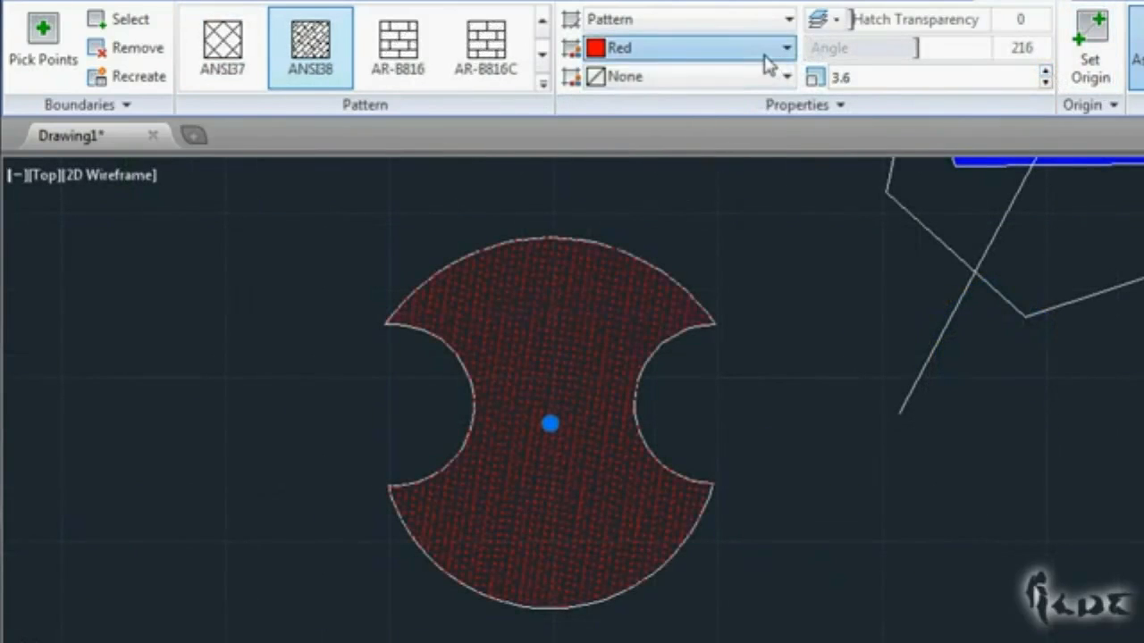
Step: Try Cyan as the colour of the arc-sided shape's ANSI38 hatch and set it back to Red
click(765, 52)
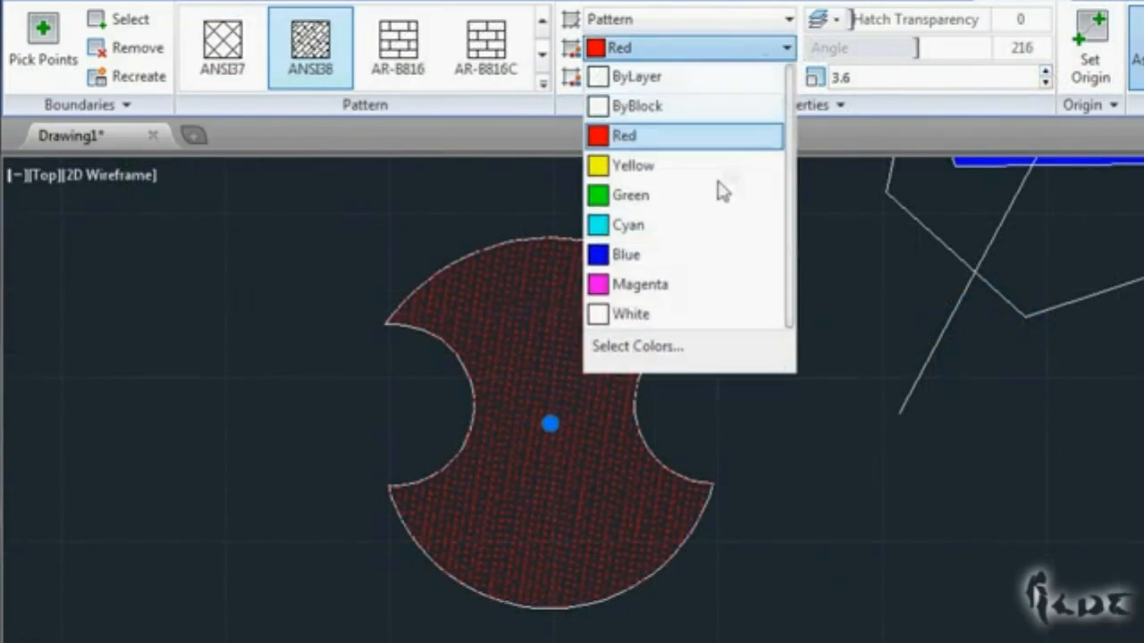
click(707, 235)
click(730, 50)
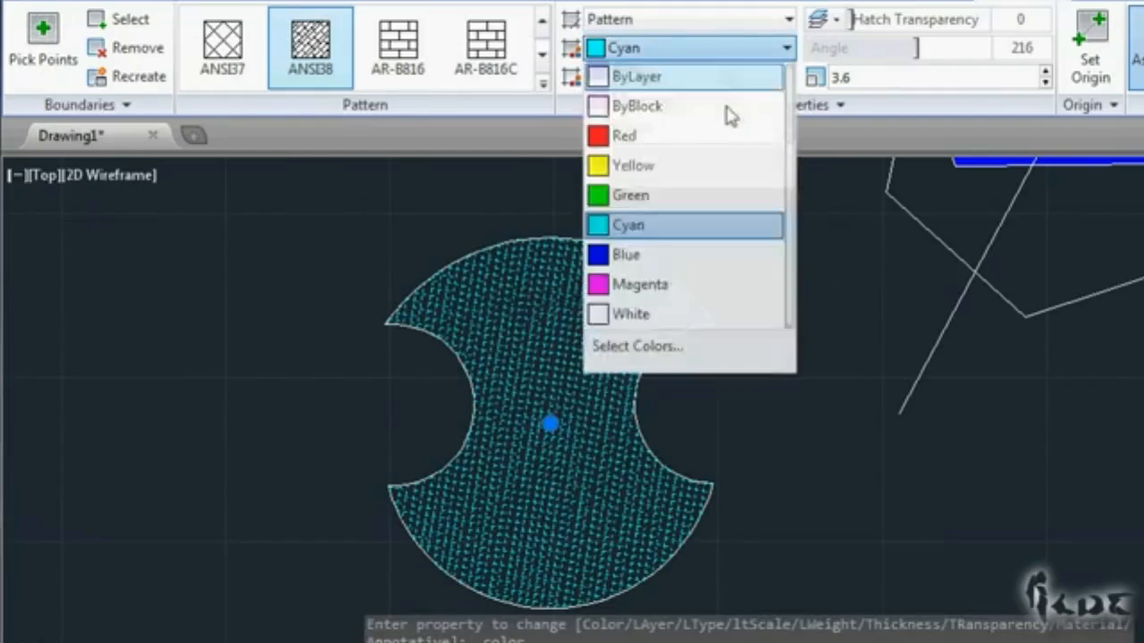
click(715, 132)
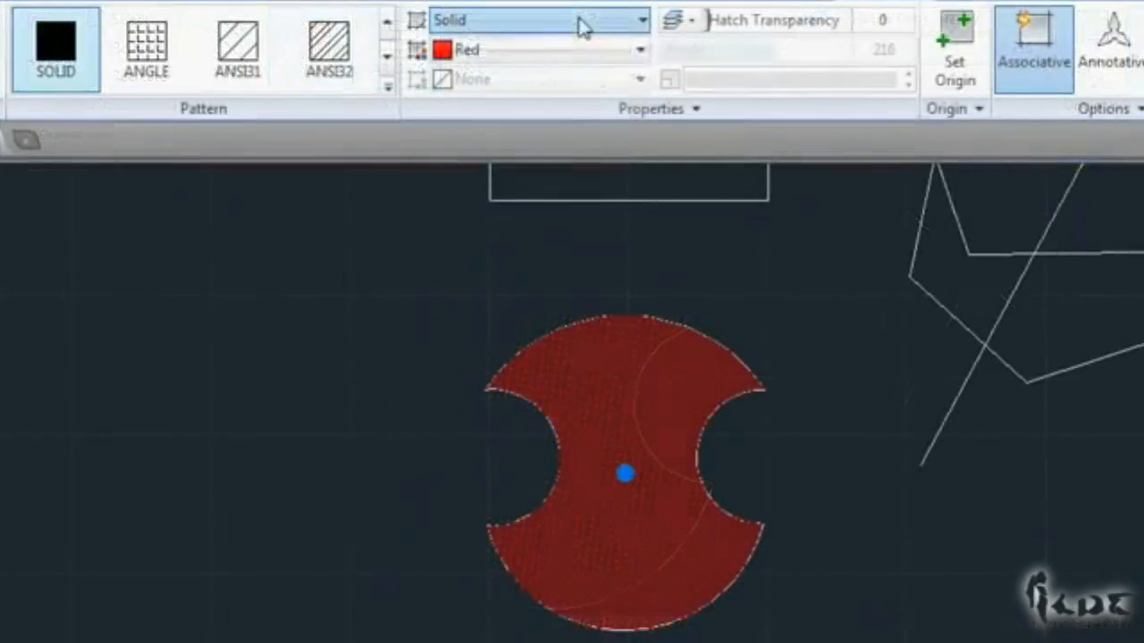
Step: Change the arc-sided shape's hatch type from Solid to Gradient with Red and Yellow as its two colours
click(581, 26)
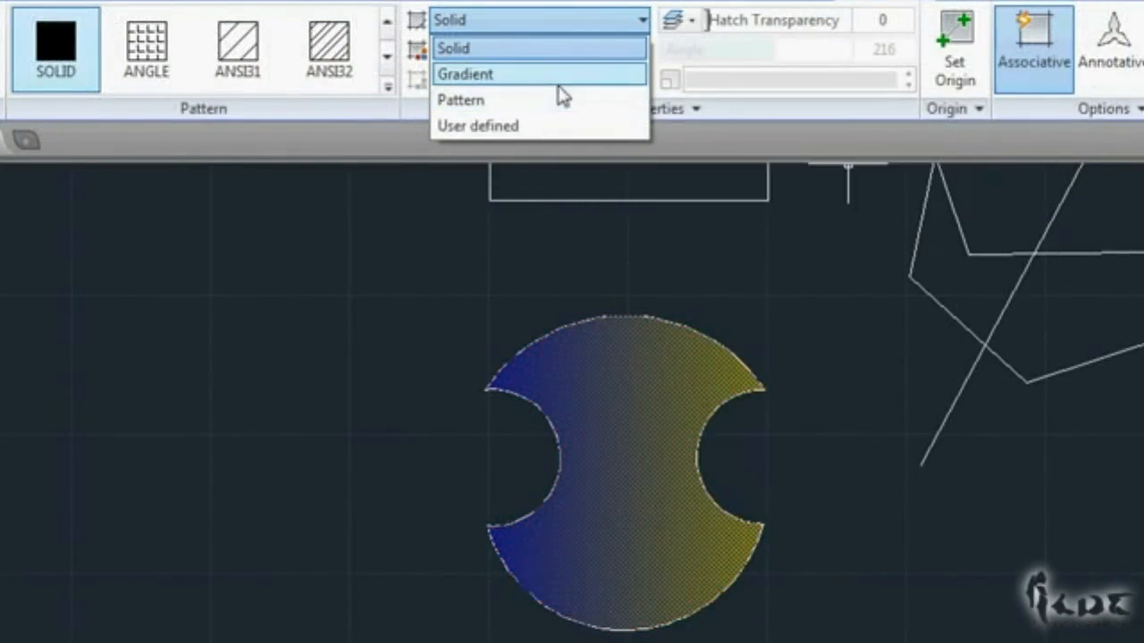
click(559, 84)
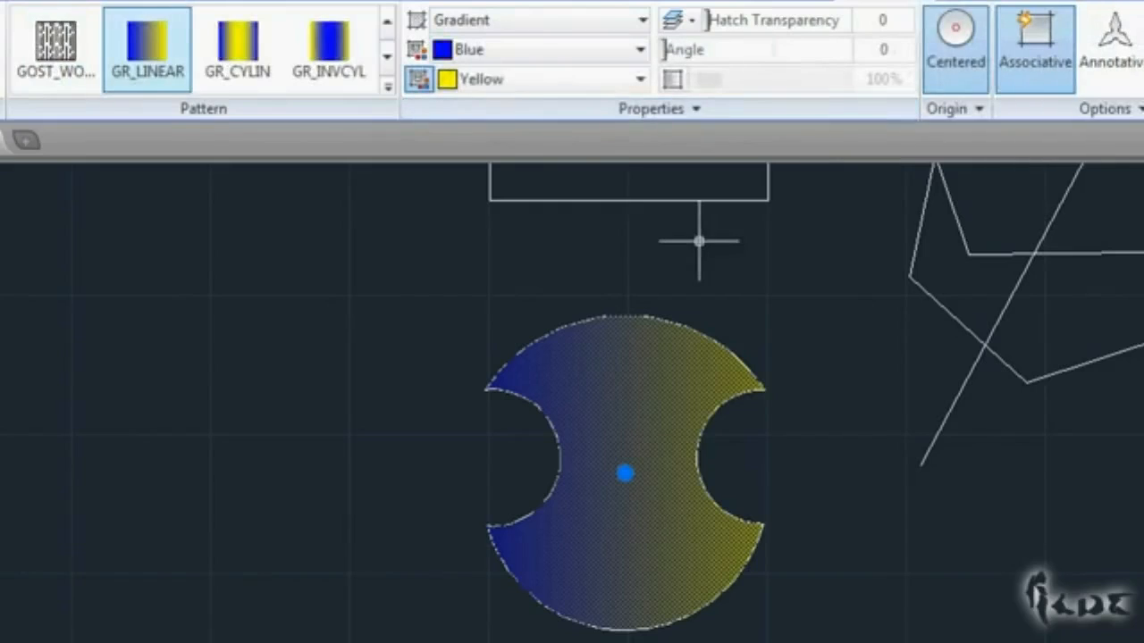
click(519, 60)
click(522, 78)
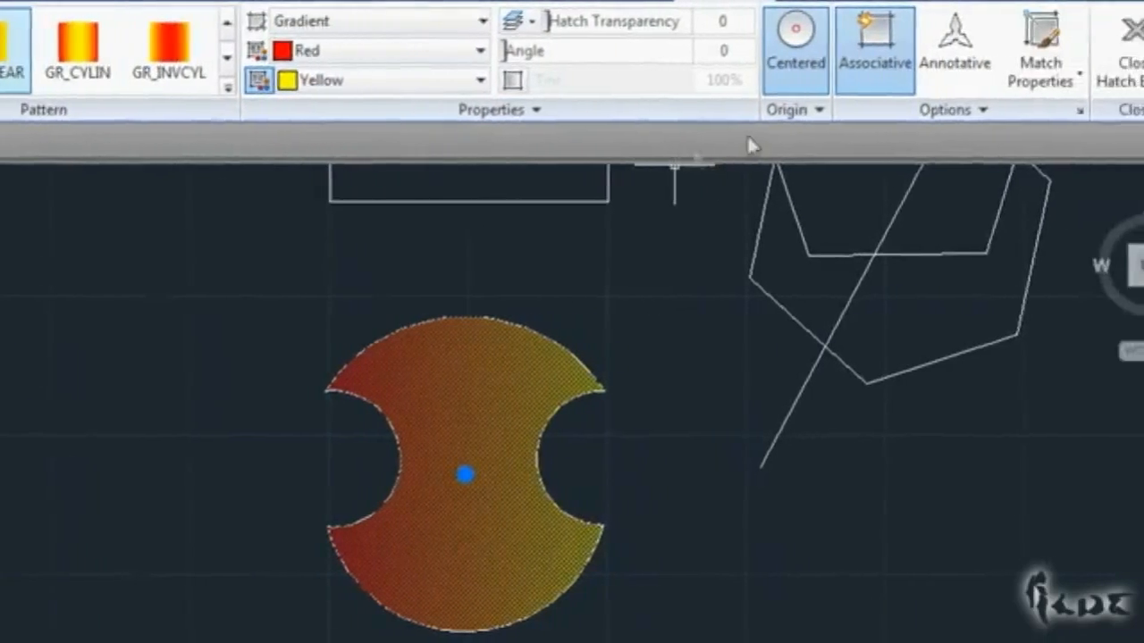
Step: Open the Hatch Edit settings for the gradient fill and examine its Gradient and Hatch options
click(1136, 109)
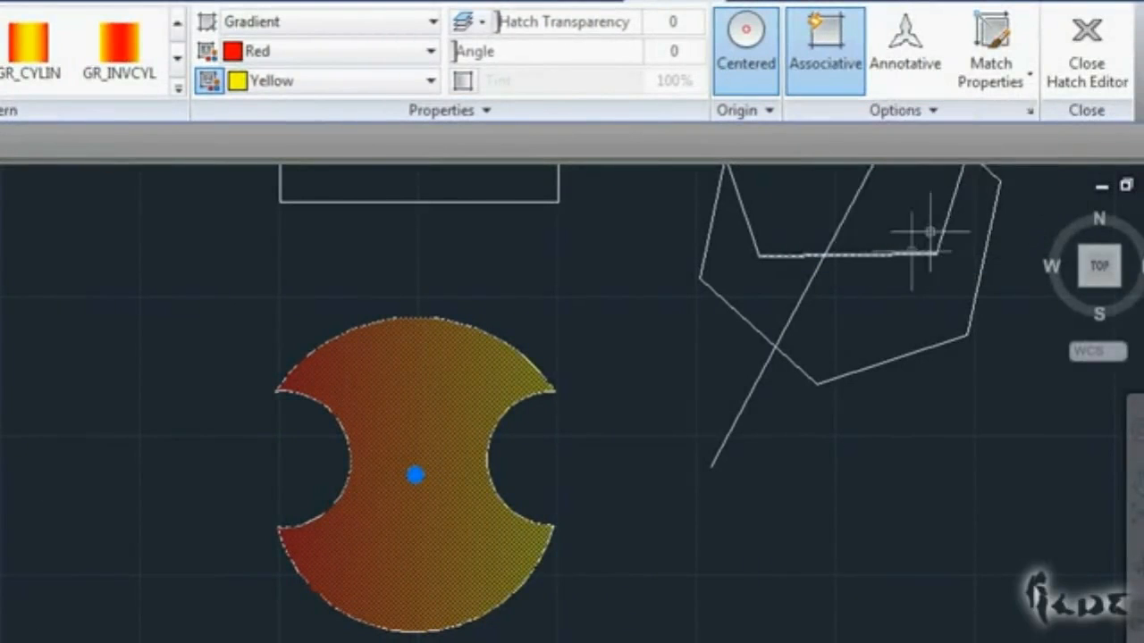
click(1034, 113)
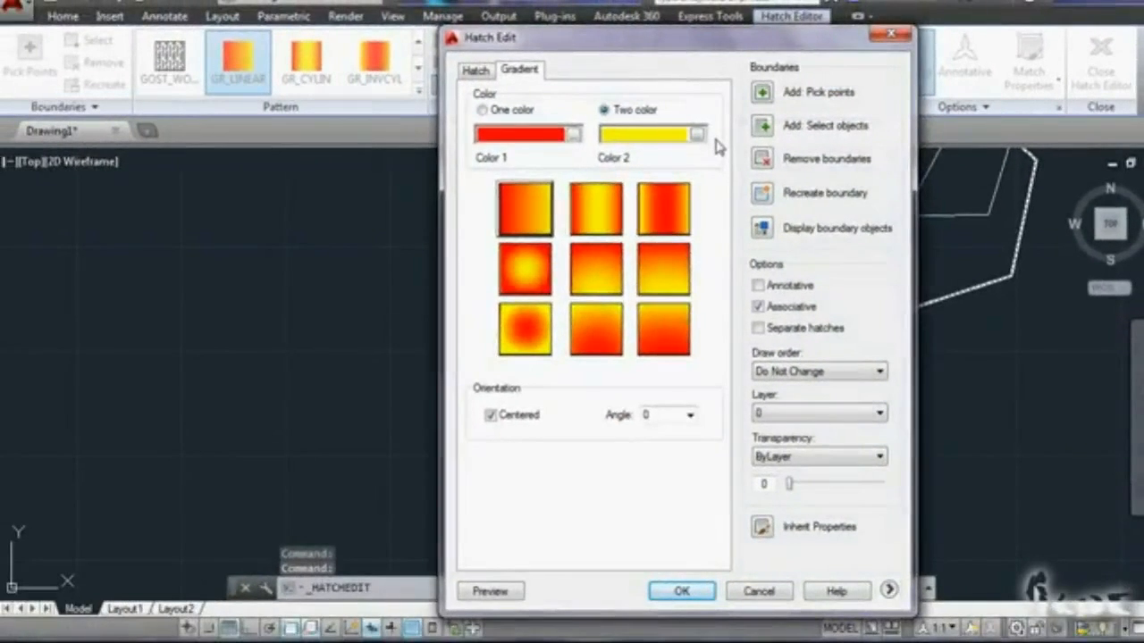
click(476, 70)
click(646, 143)
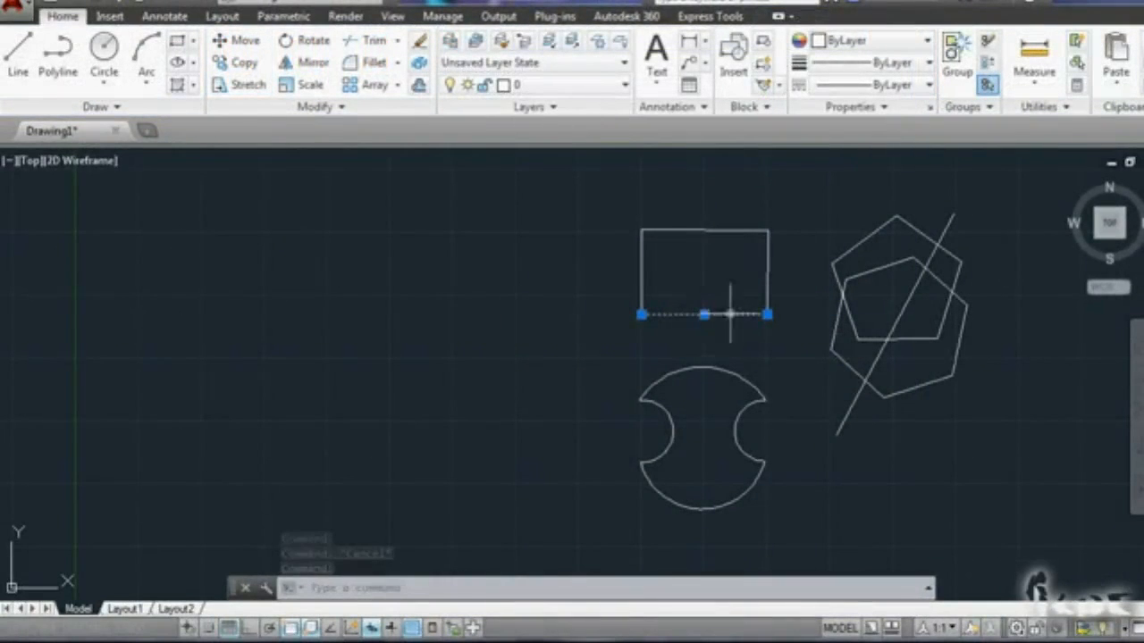
Step: Set the arc-sided shape's outline colour to Yellow and clear the selection
key(Escape)
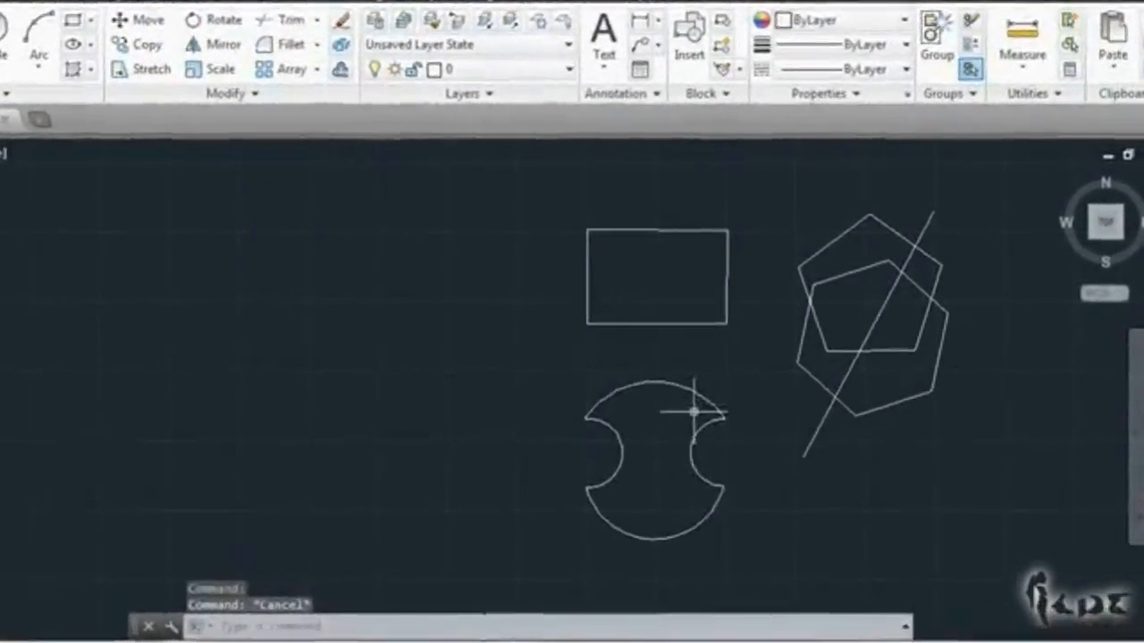
click(697, 402)
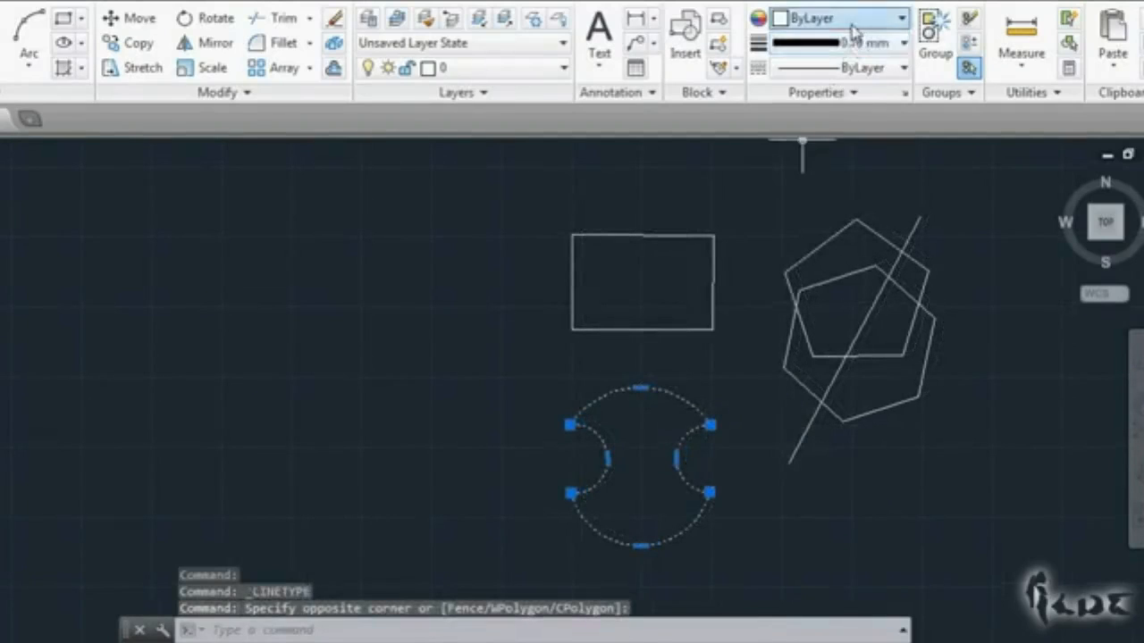
click(852, 29)
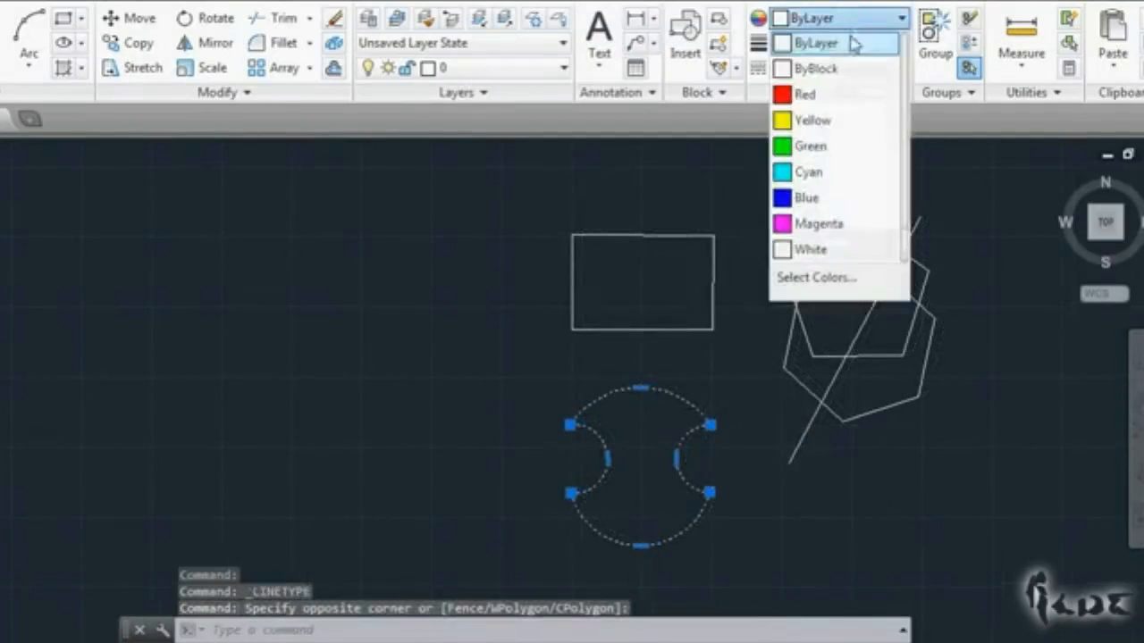
click(813, 118)
click(724, 368)
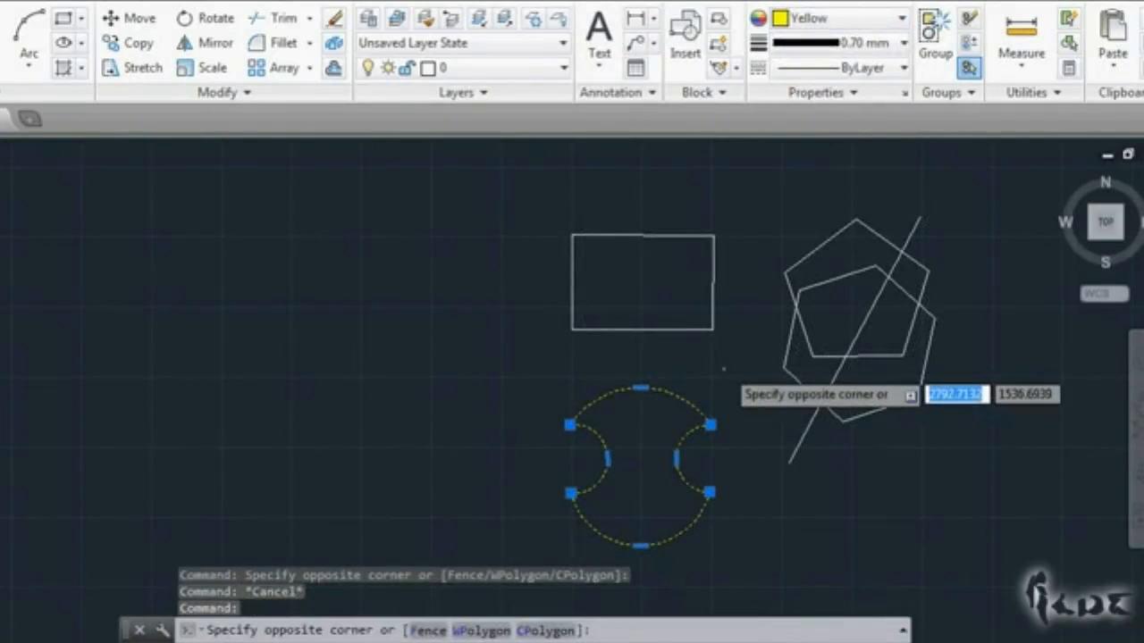
key(Escape)
key(Escape)
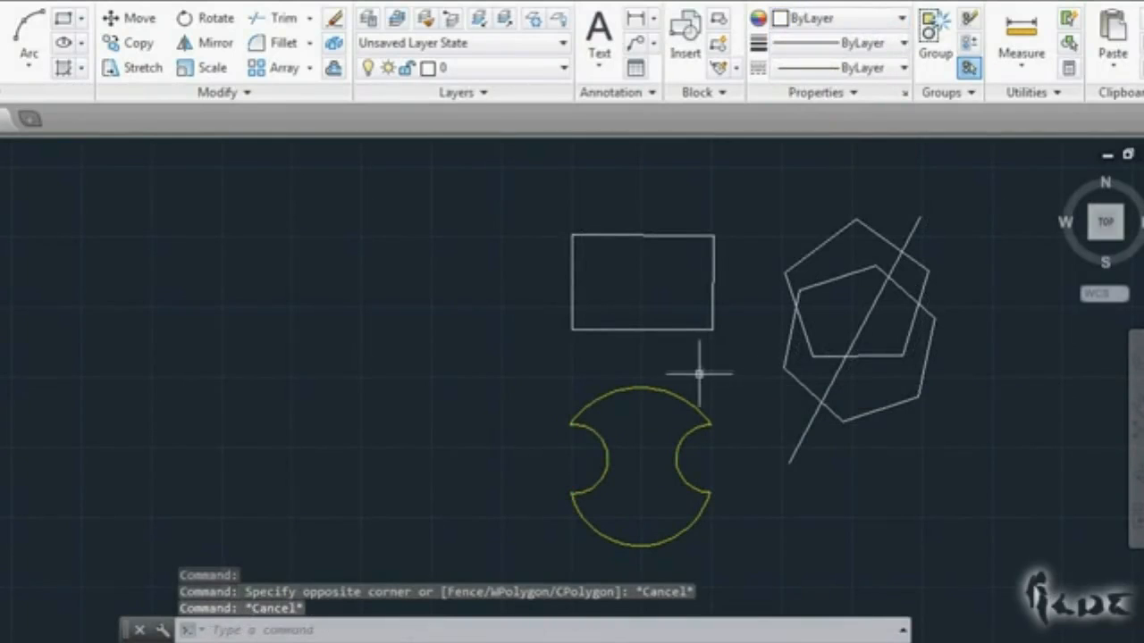
Step: Select the arc-sided shape's outline and look through the available lineweights and the layer list
click(697, 408)
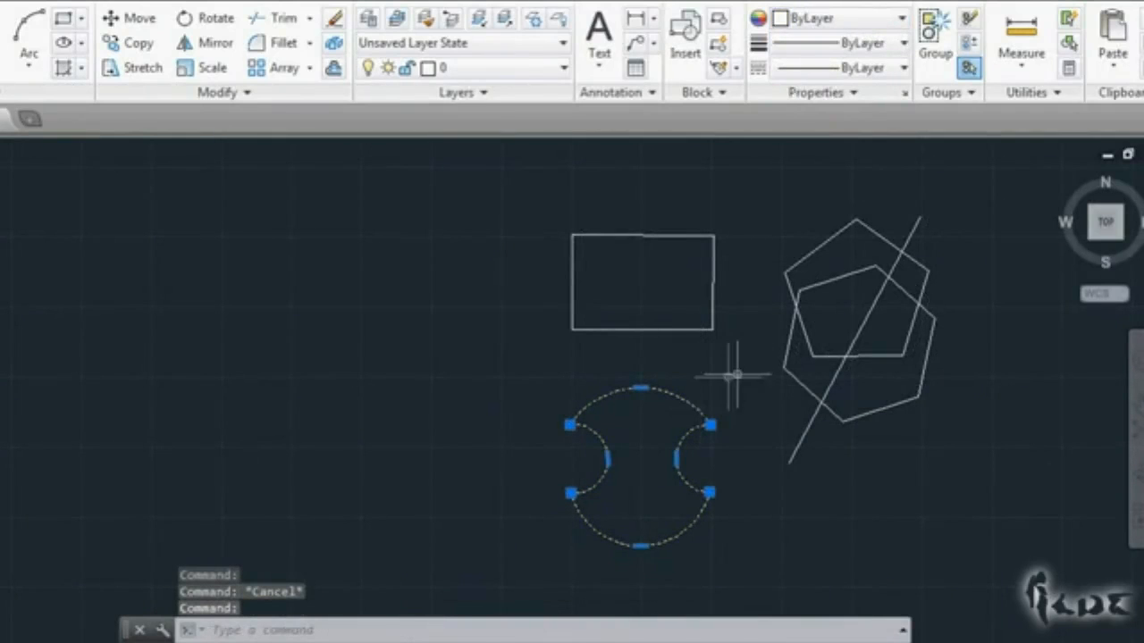
click(864, 45)
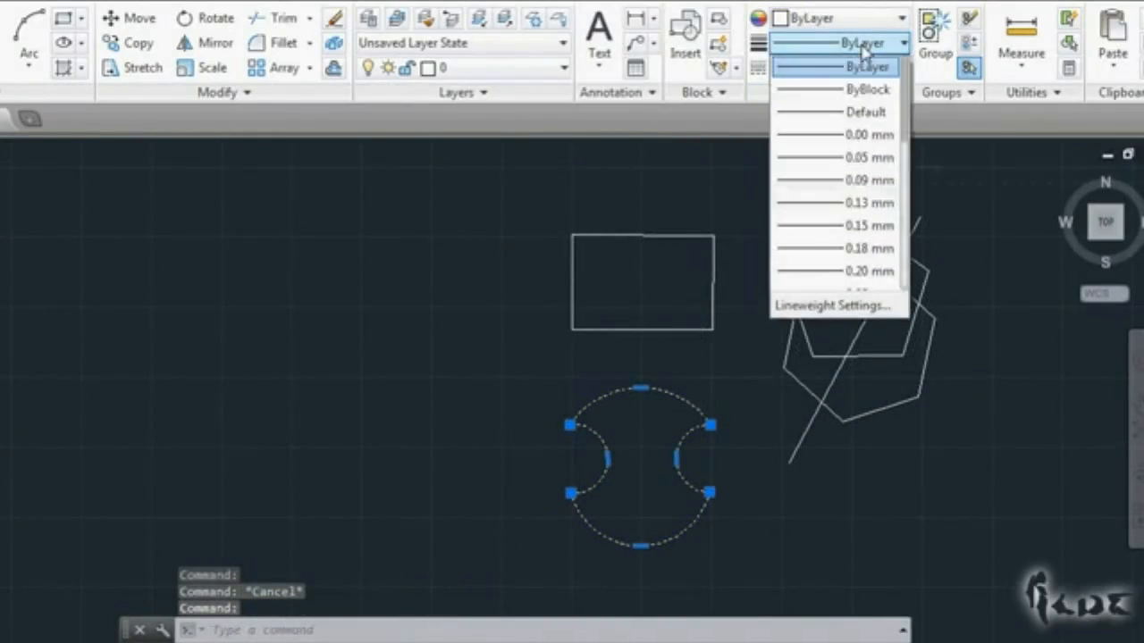
scroll(867, 273, down, 5)
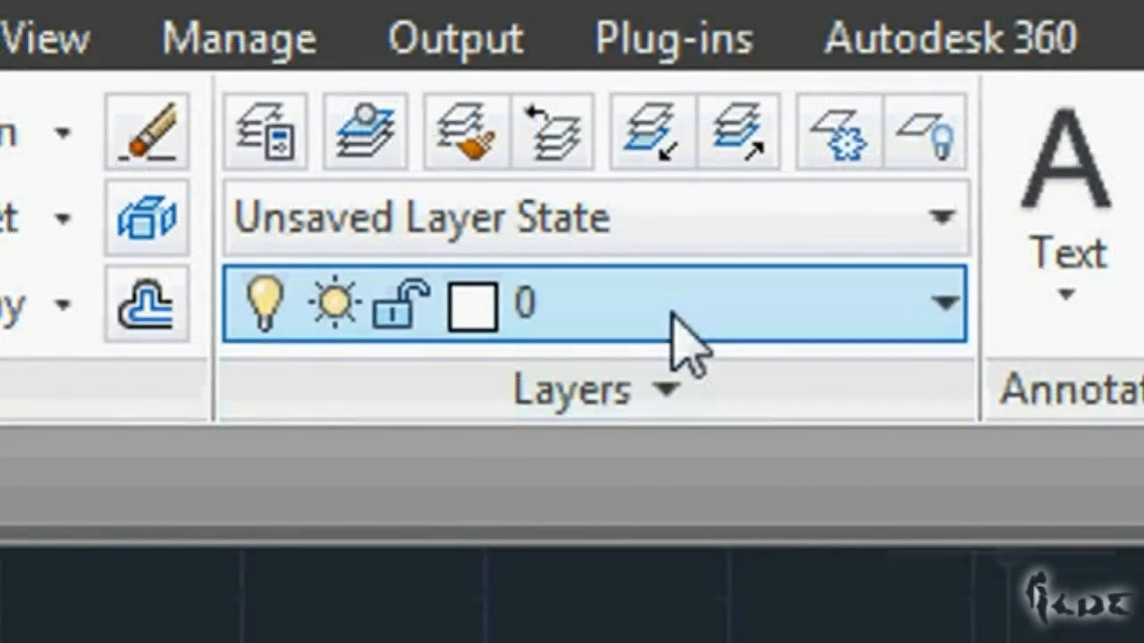
click(672, 315)
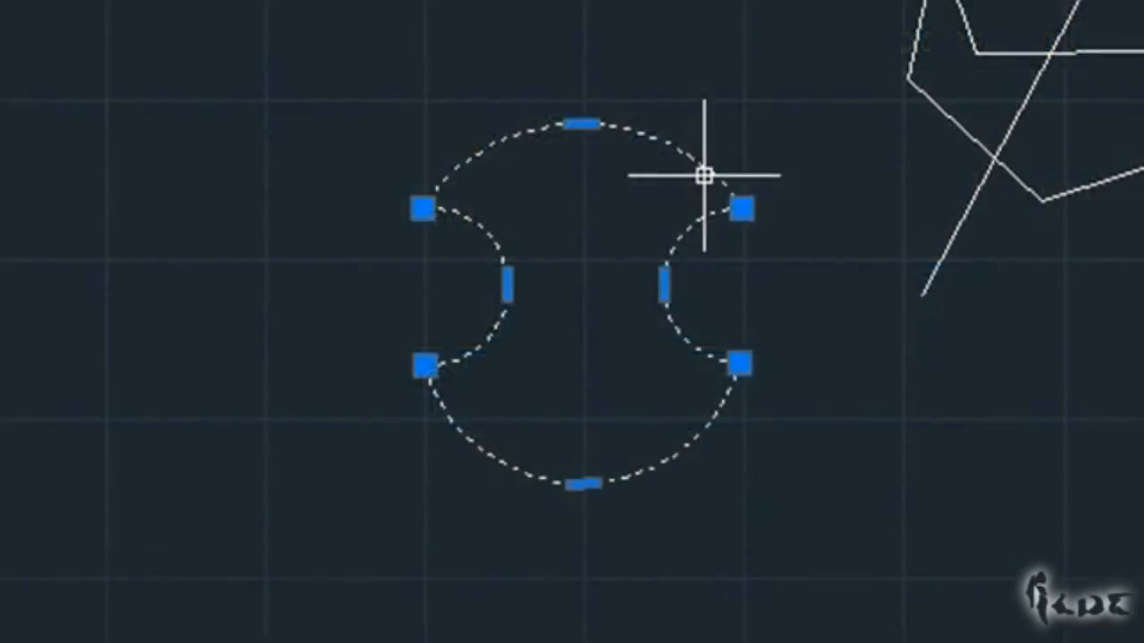
mouse_move(704, 175)
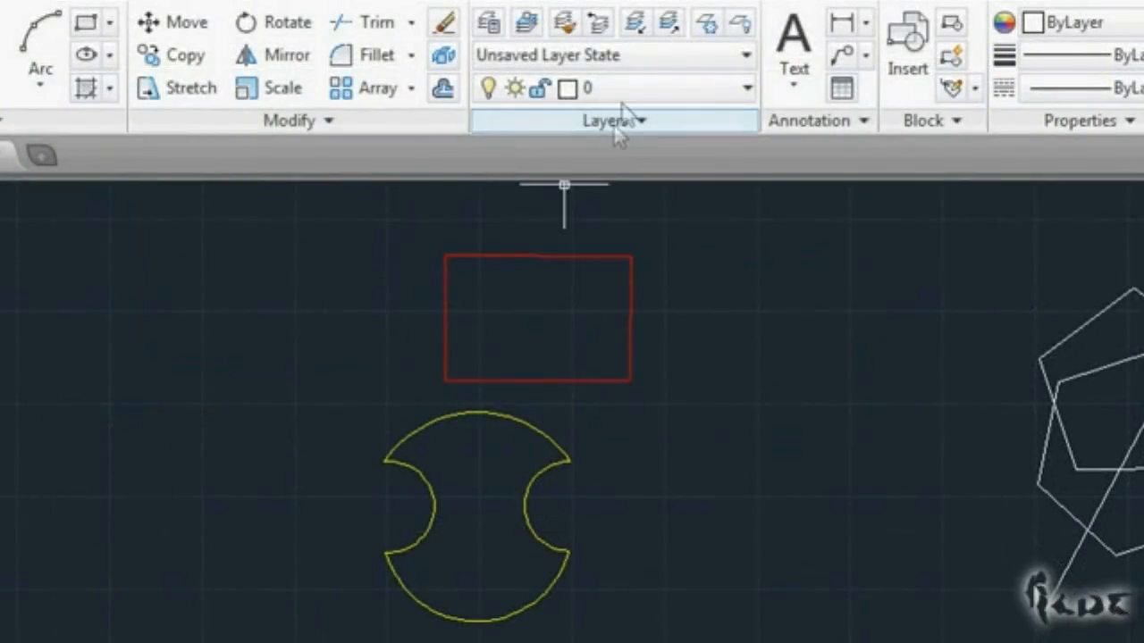
Step: Turn the red layer off and back on, and toggle the yellow layer's visibility in the same way
click(621, 90)
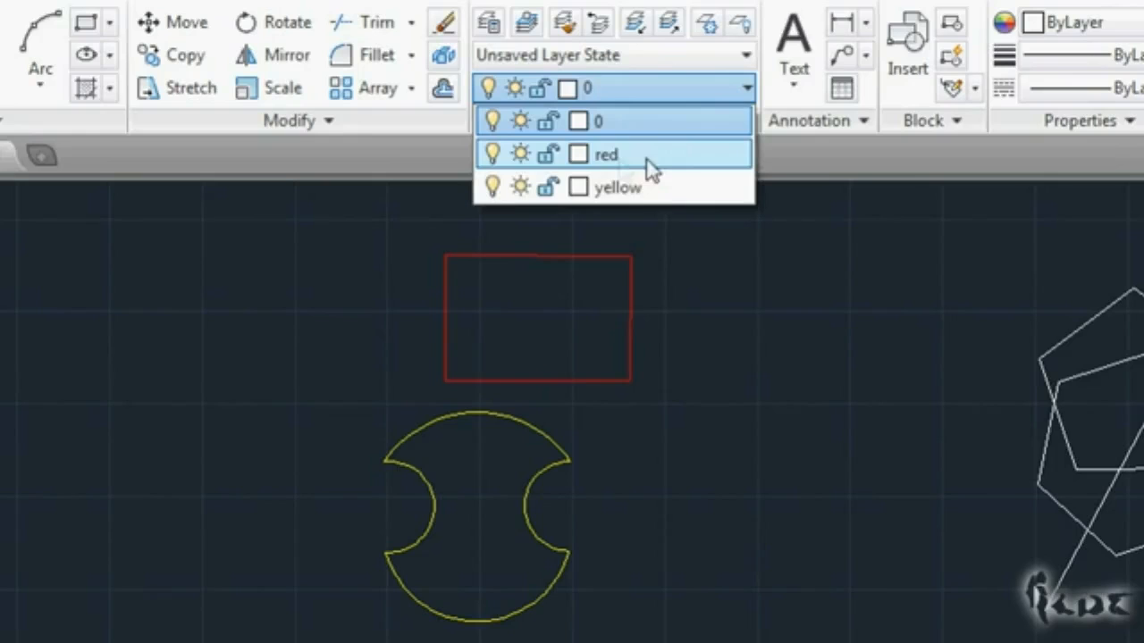
click(492, 155)
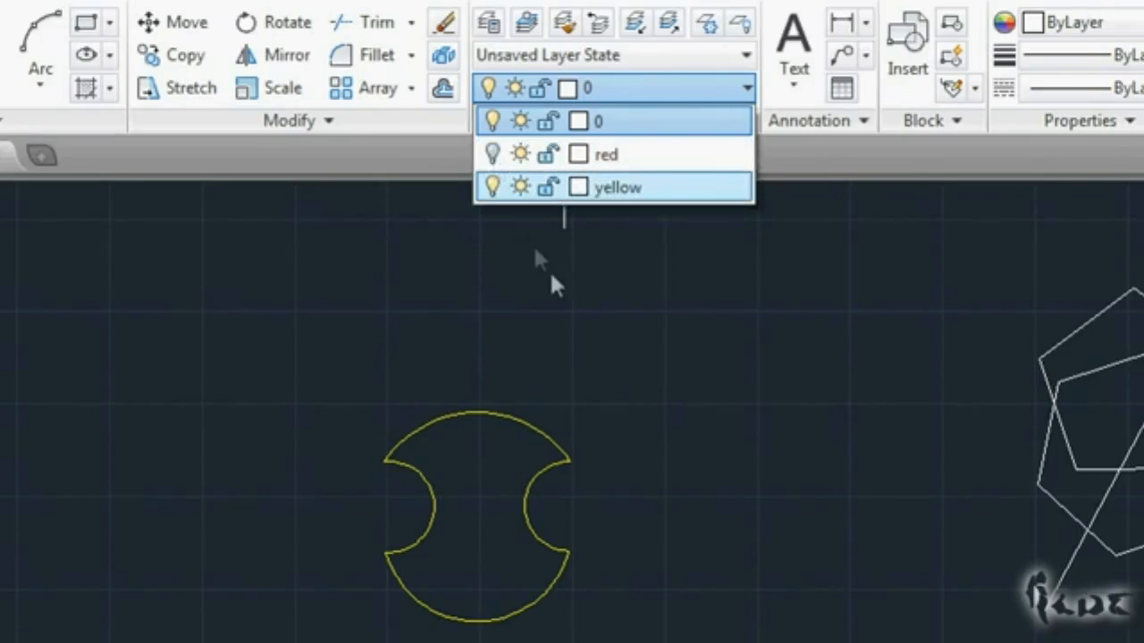
click(664, 84)
click(493, 155)
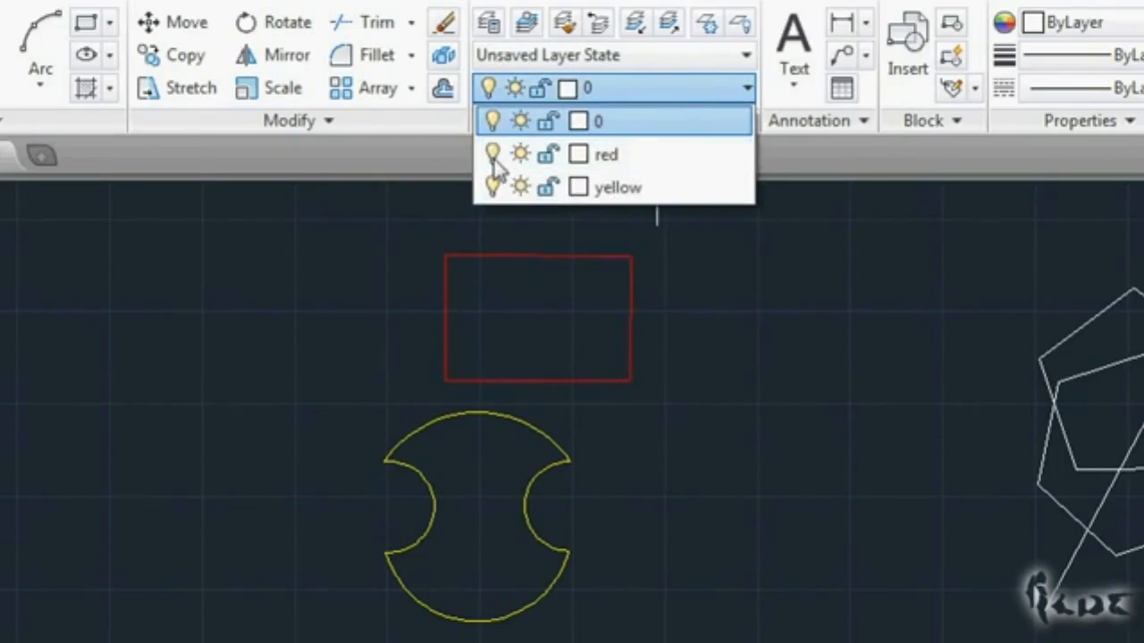
click(492, 187)
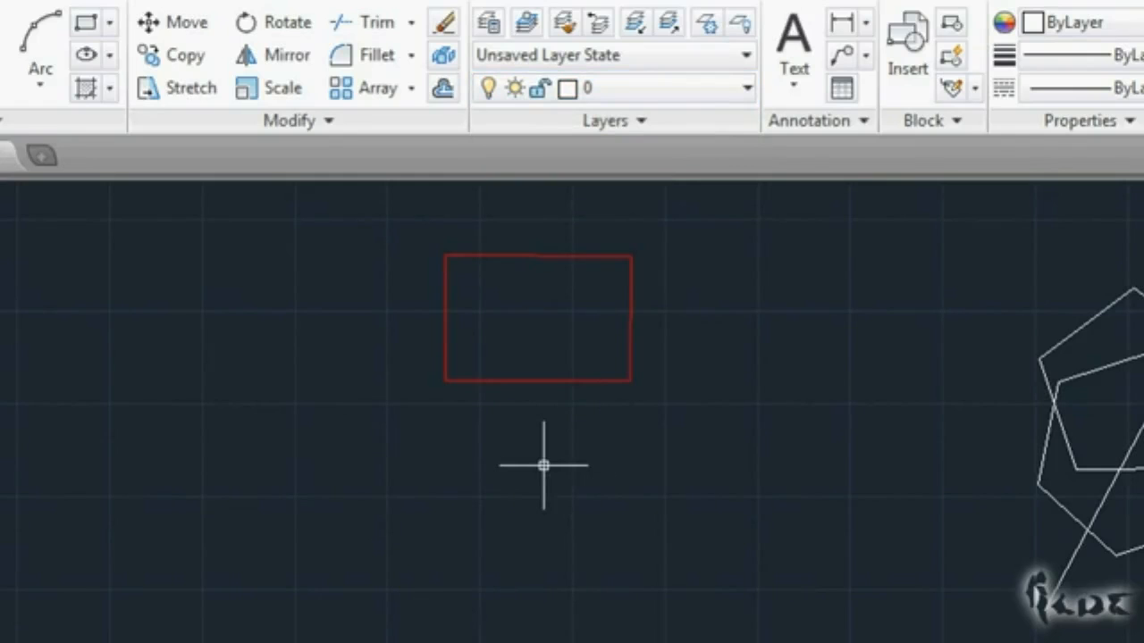
click(628, 87)
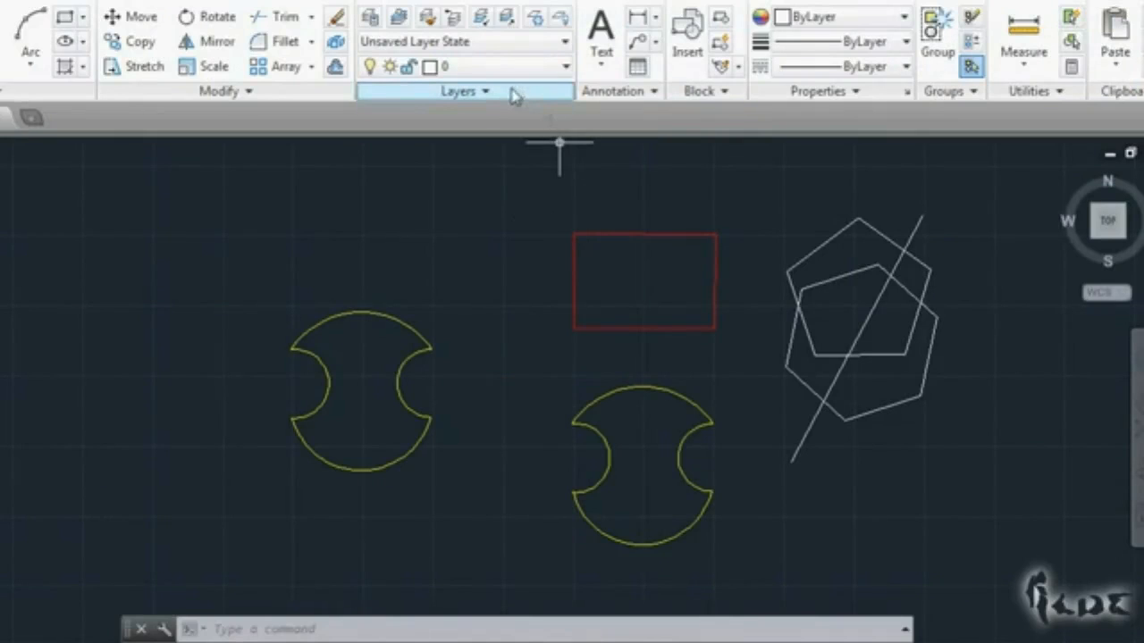
Step: Start Copy Objects to New Layer and choose the four sides of the red rectangle as the objects to copy
click(502, 97)
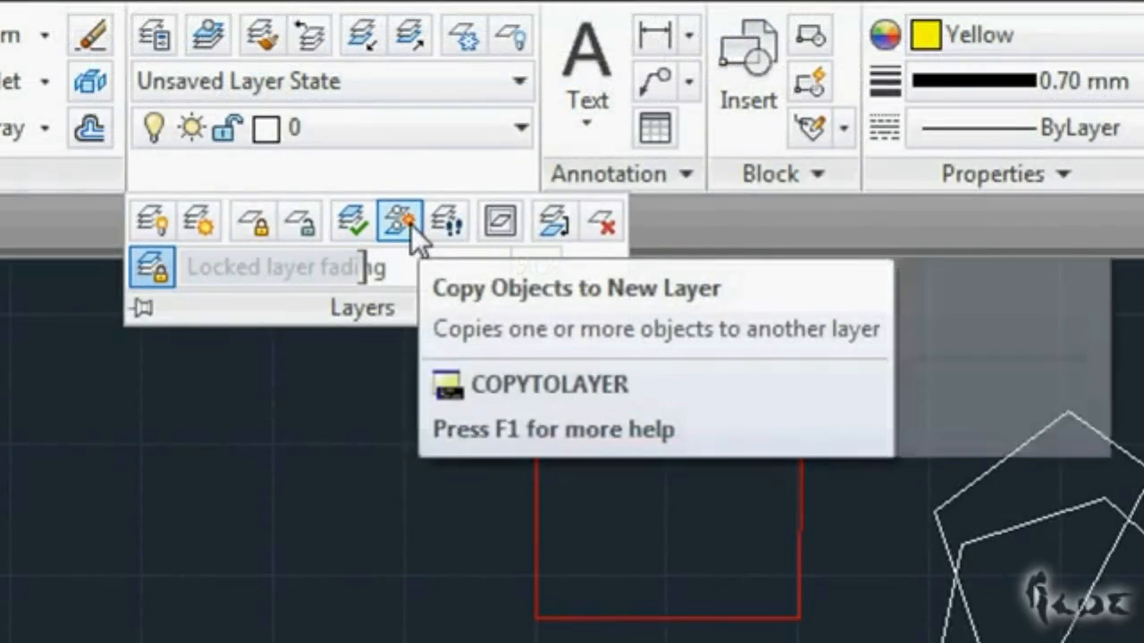
click(410, 223)
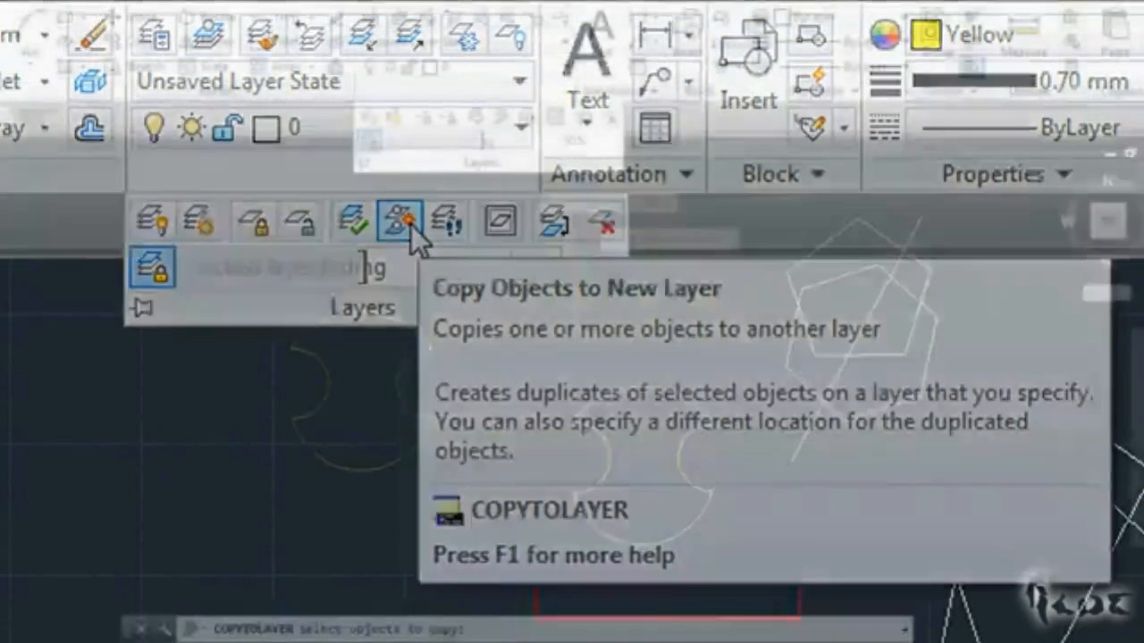
click(541, 500)
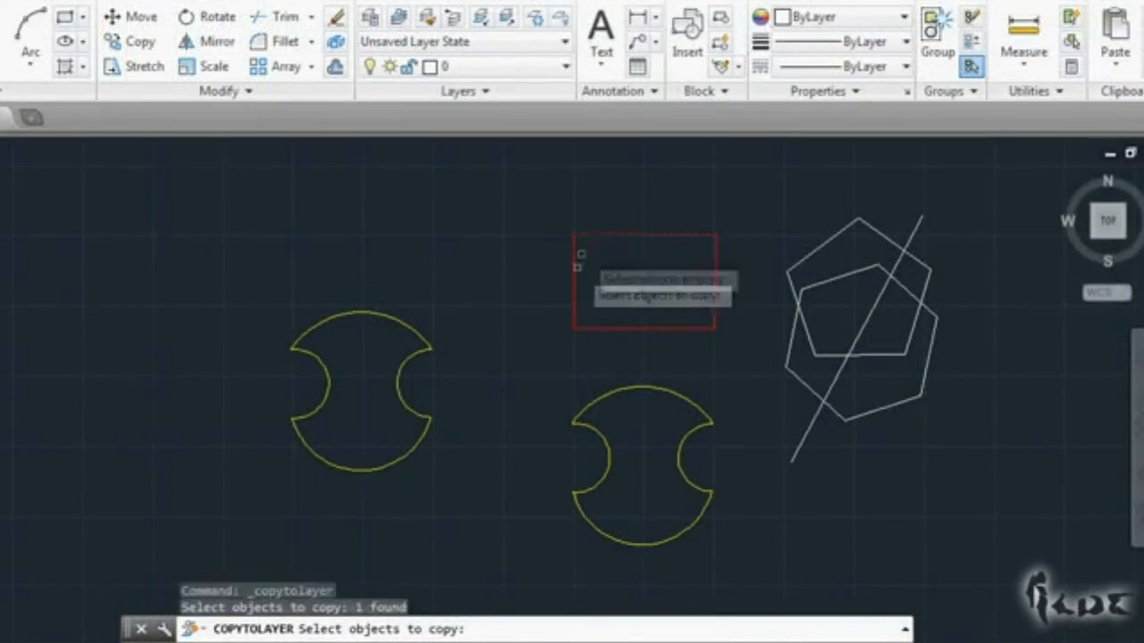
click(581, 254)
click(577, 267)
click(574, 272)
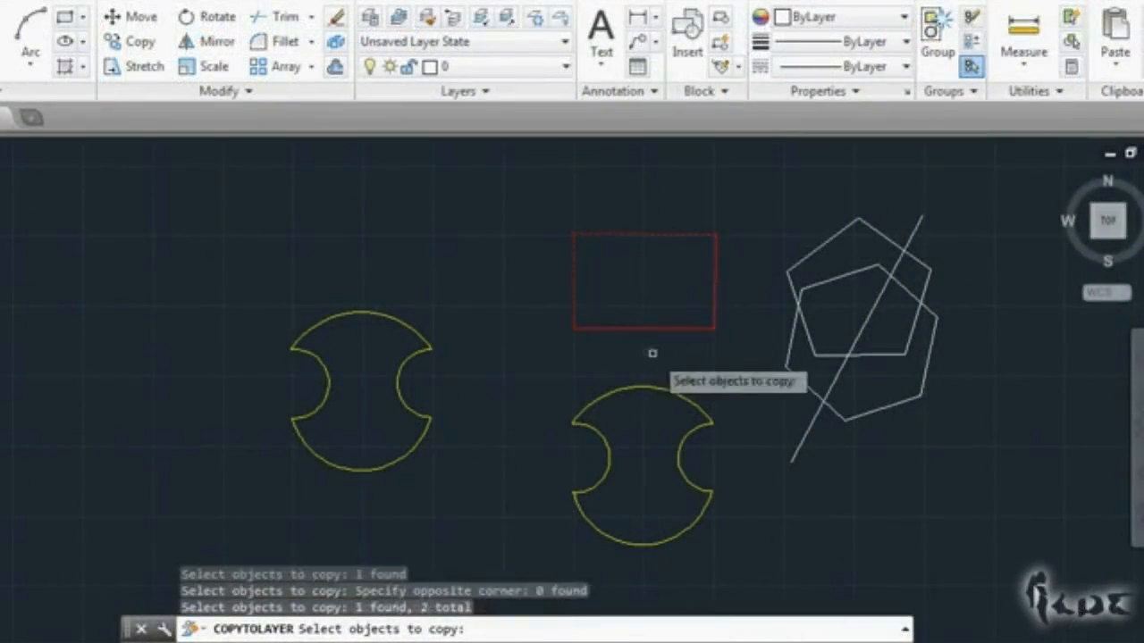
click(653, 329)
click(715, 295)
key(Return)
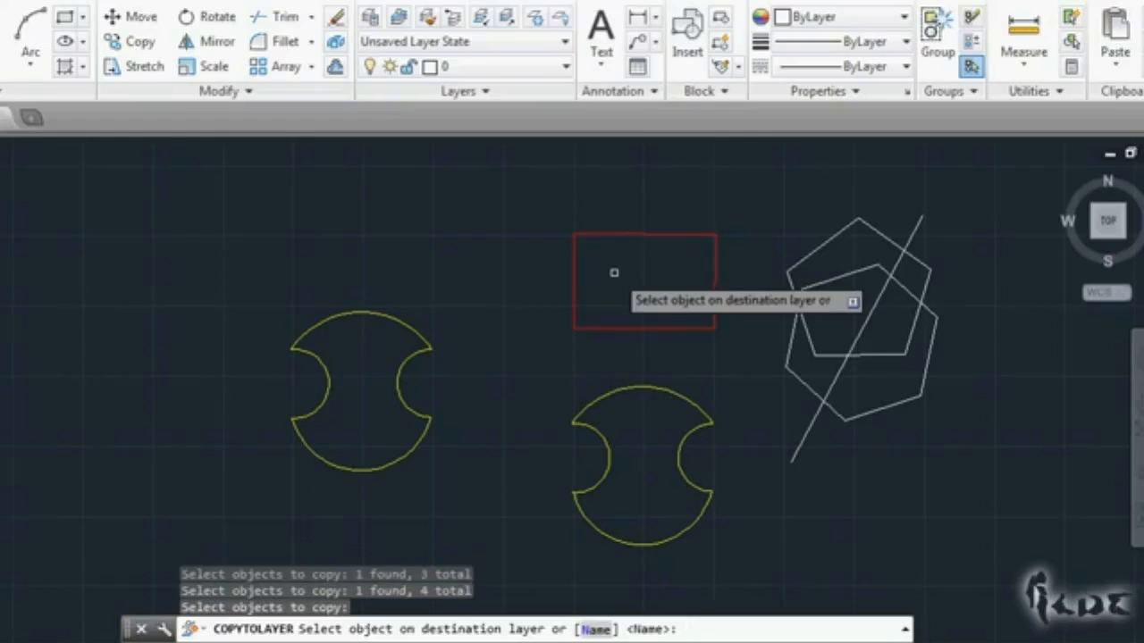
Step: Create the layer "red" as the copy destination, exit without displacing the copies and select the rectangle
text(n)
key(Return)
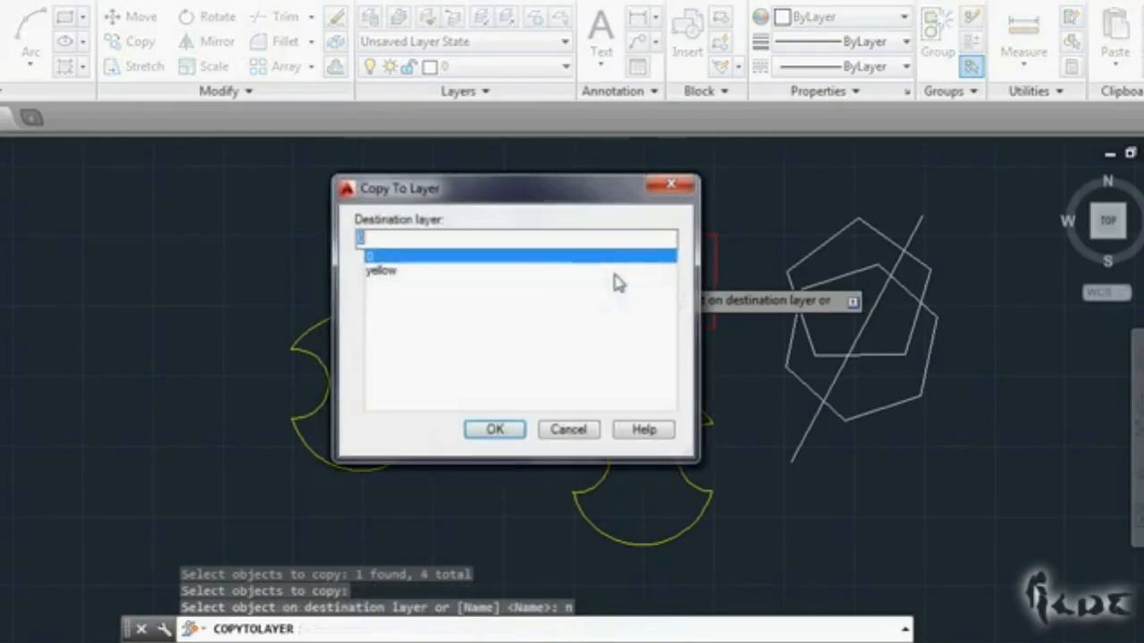
text(n)
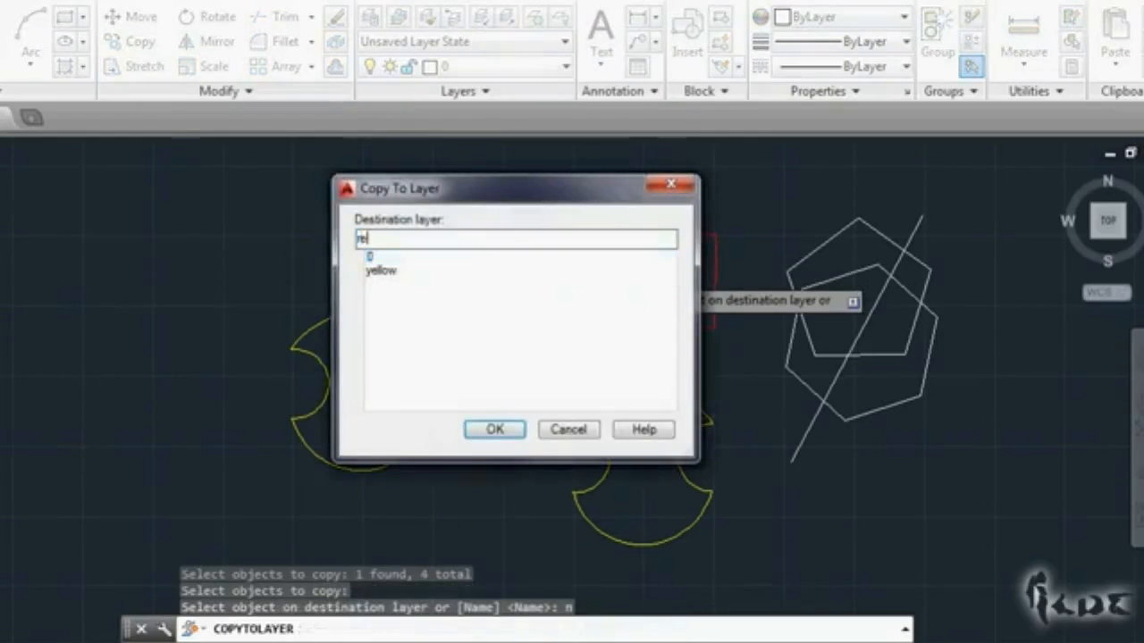
click(498, 427)
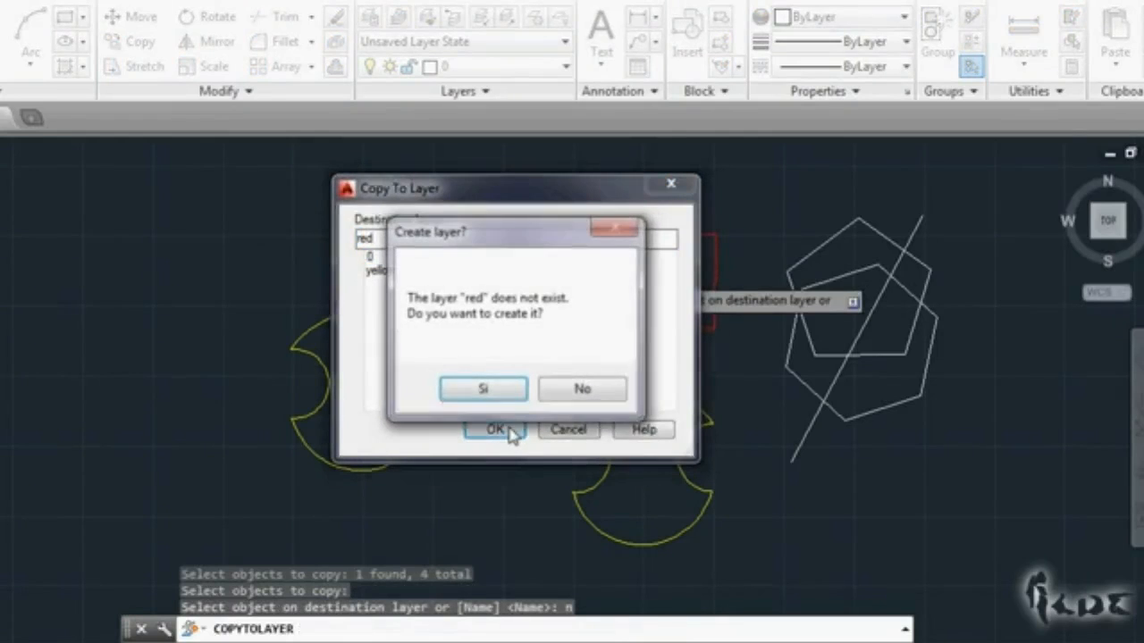
click(502, 390)
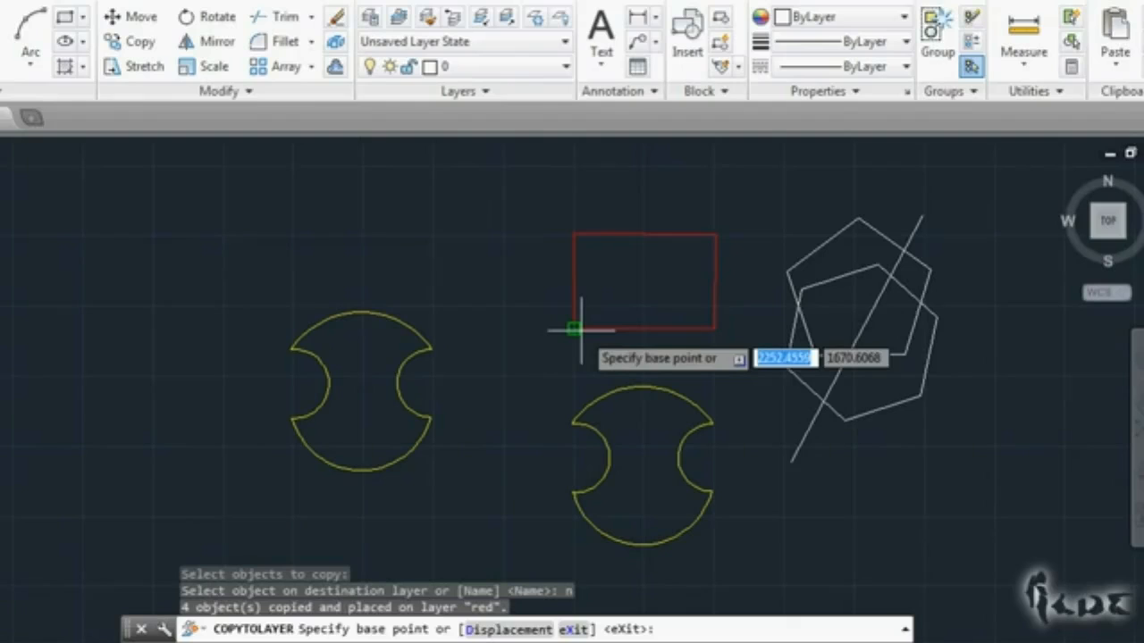
text(x)
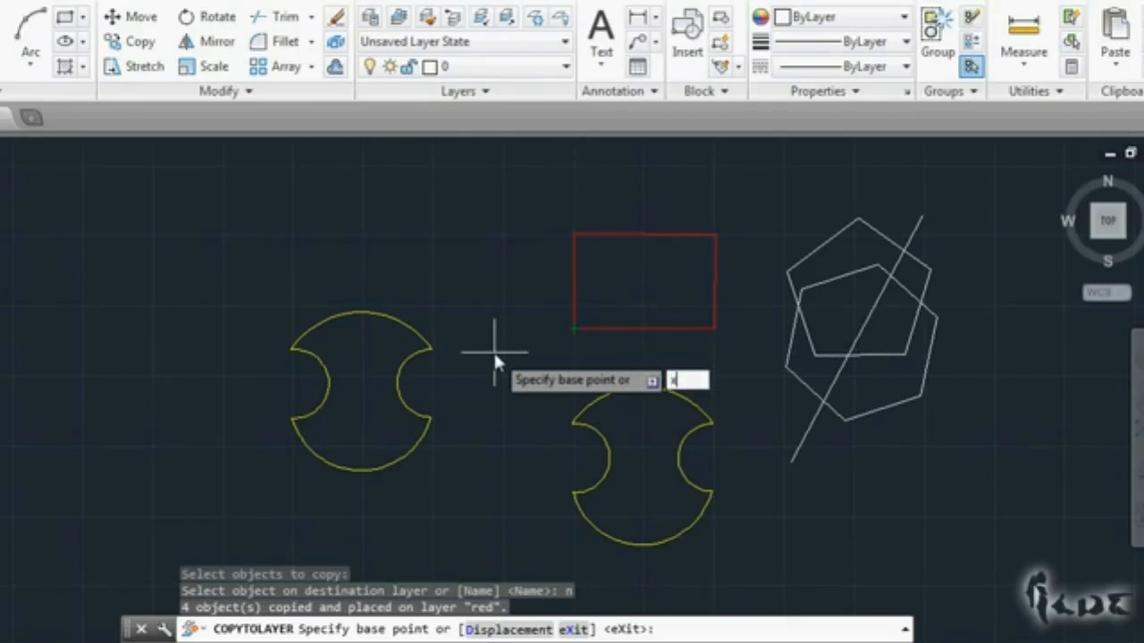
key(Return)
click(567, 291)
click(653, 330)
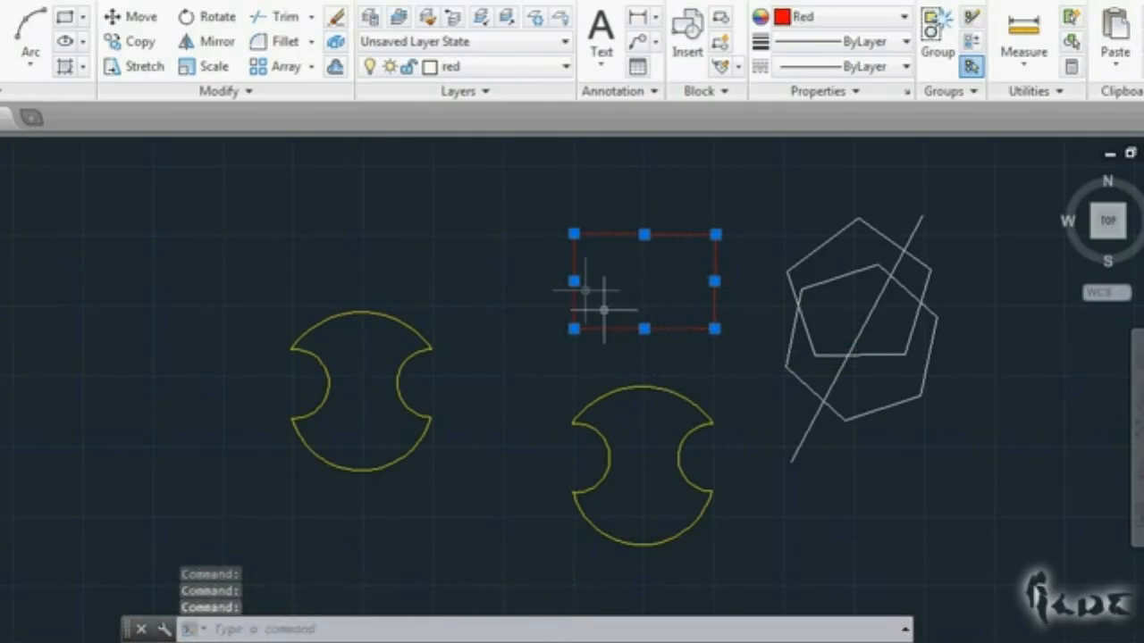
Step: Move the selected copy of the red rectangle from its upper-left corner to just above the leftmost arc-sided shape
click(134, 17)
click(576, 233)
click(336, 193)
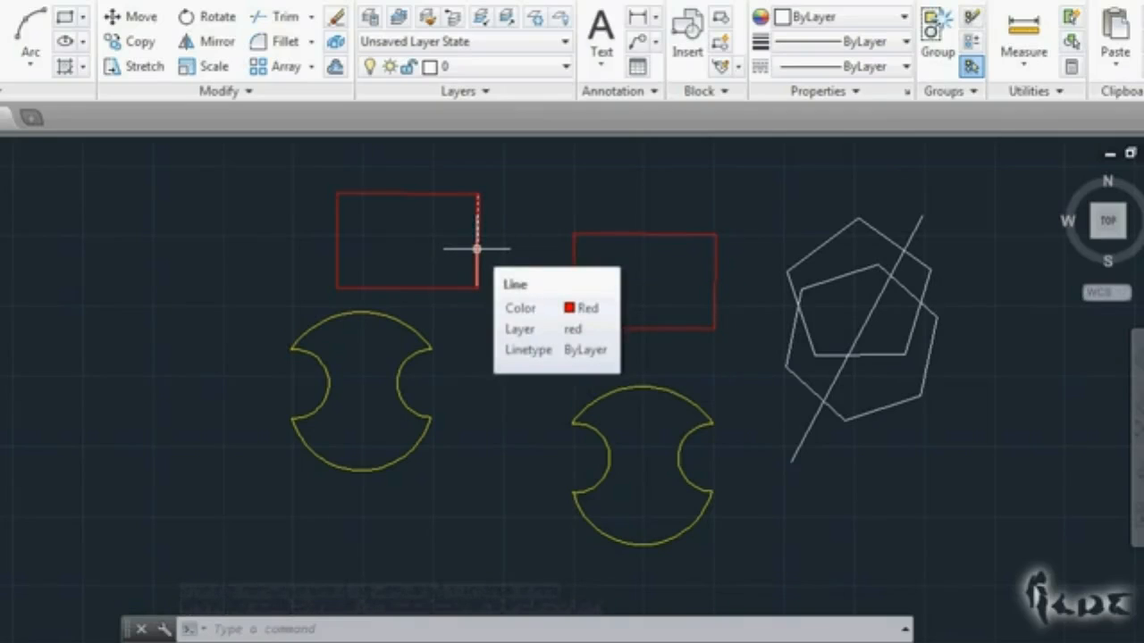
Step: Window-select the original red rectangle together with the yellow arc-sided shape below it and delete them
click(570, 205)
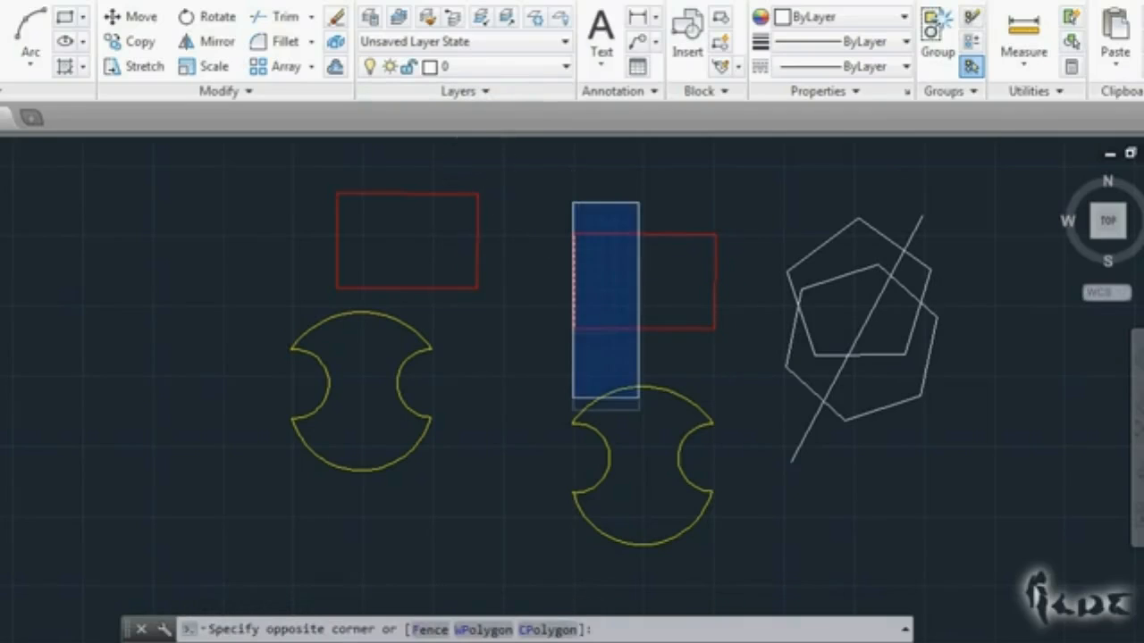
click(645, 514)
click(569, 204)
click(570, 228)
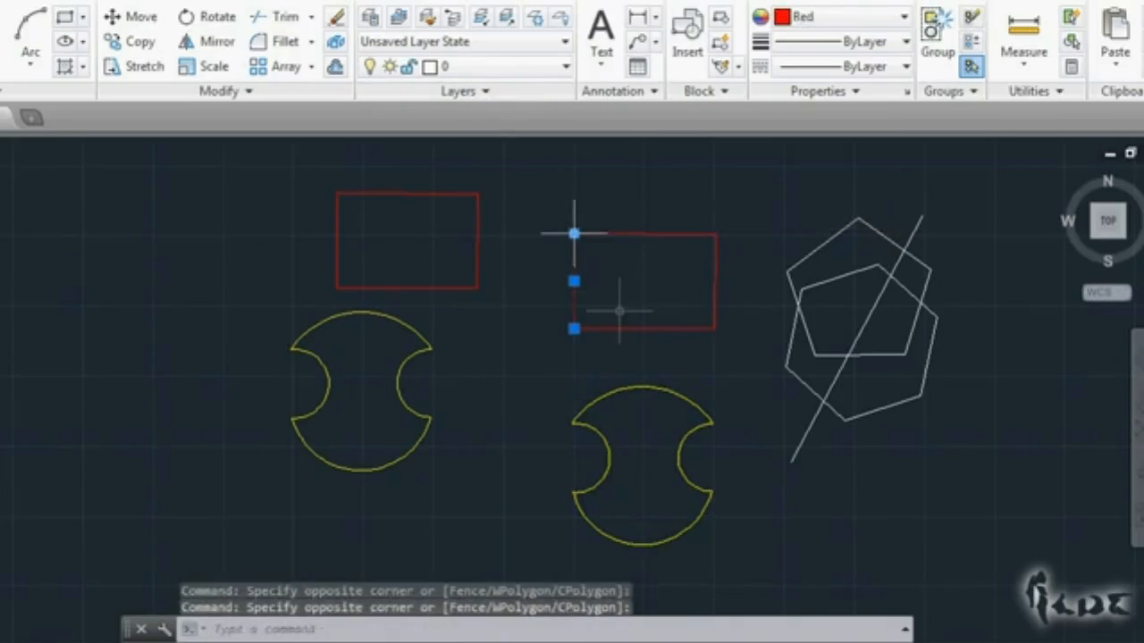
click(536, 190)
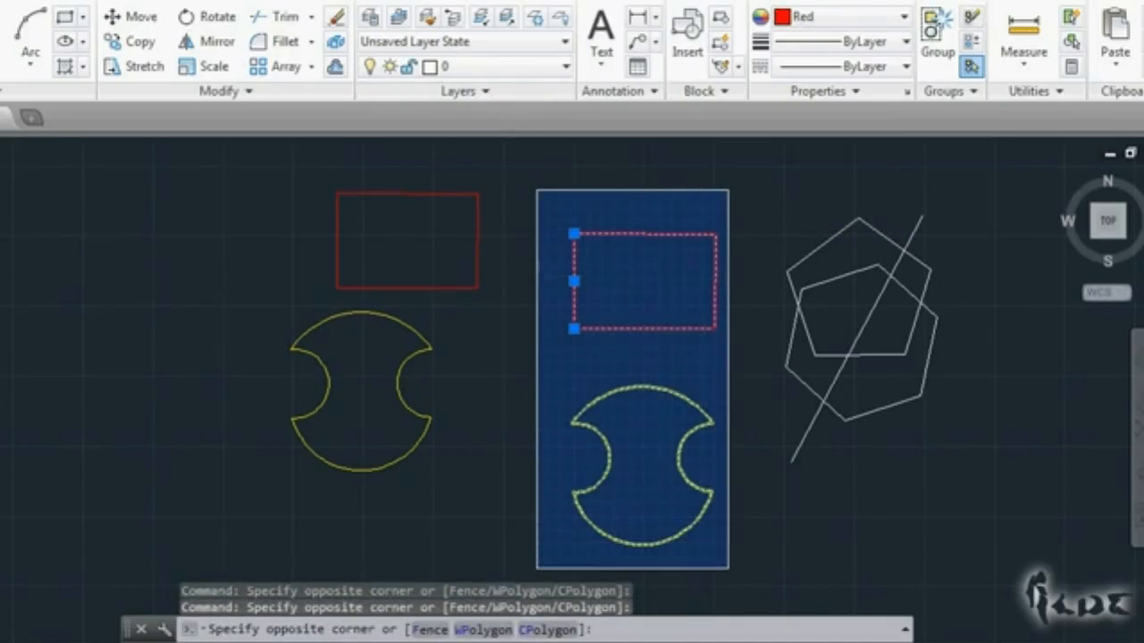
click(728, 568)
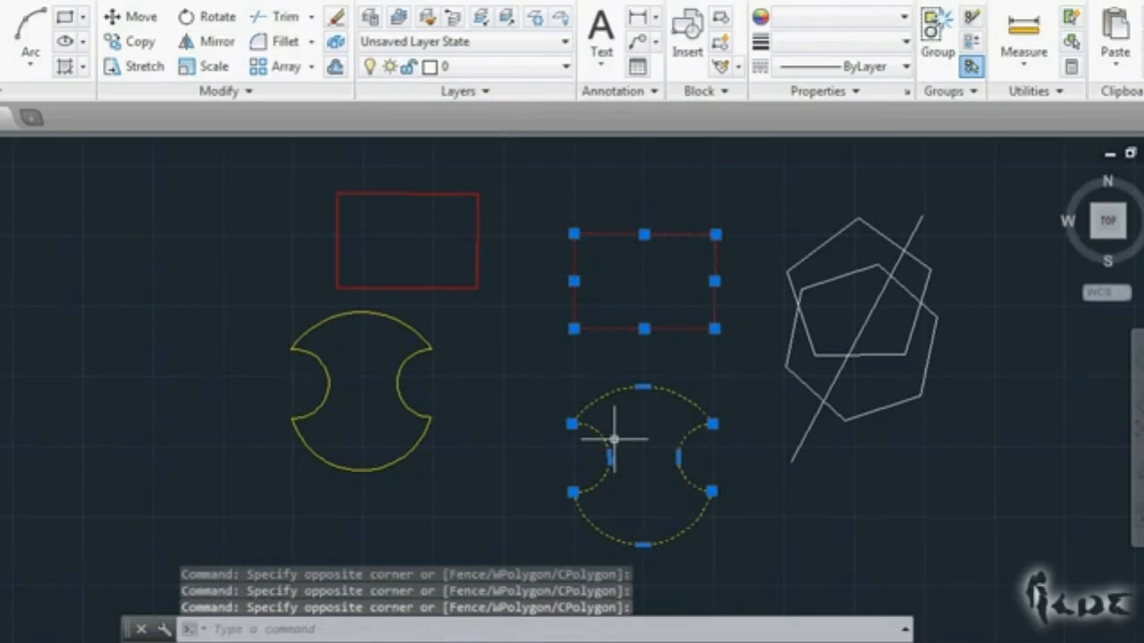
key(Delete)
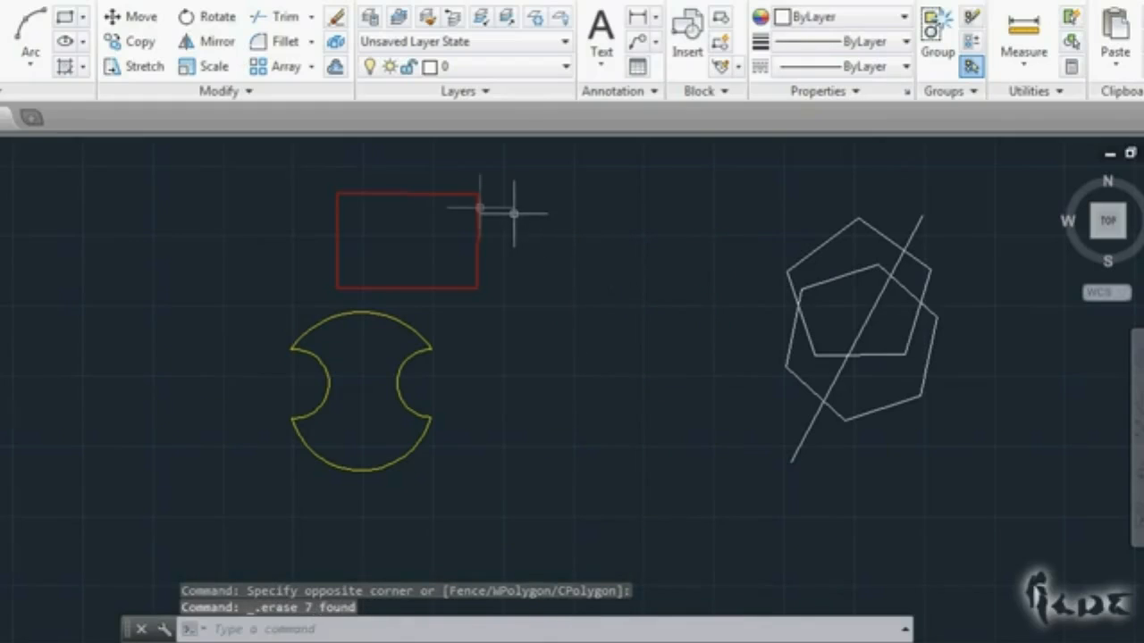
Step: Look through the available layers and make the layer "red" current
click(474, 67)
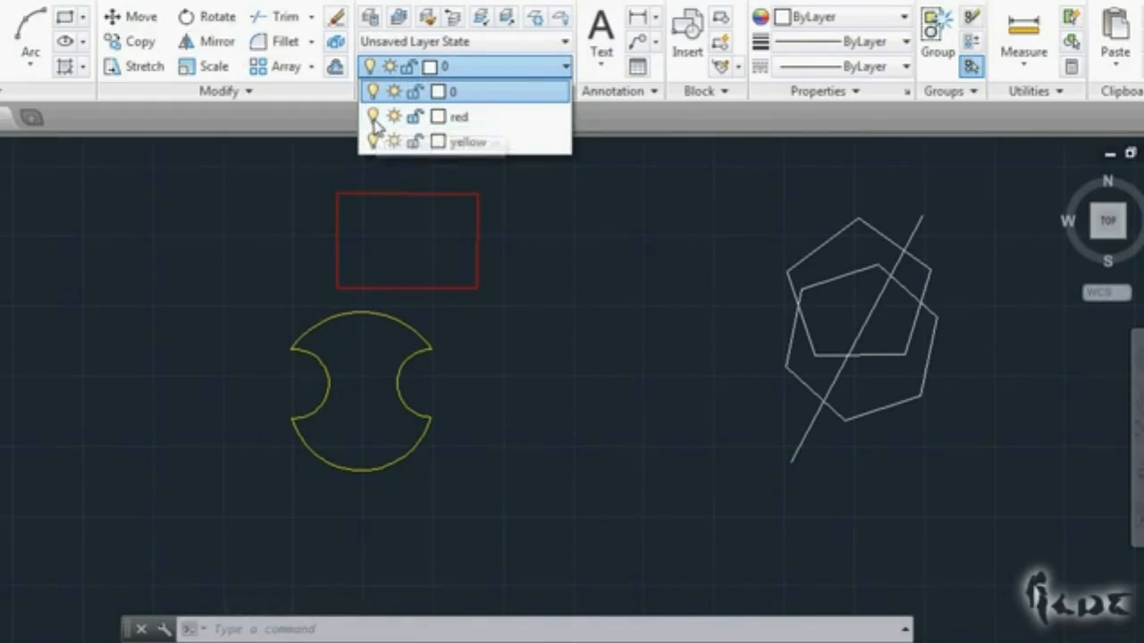
click(373, 121)
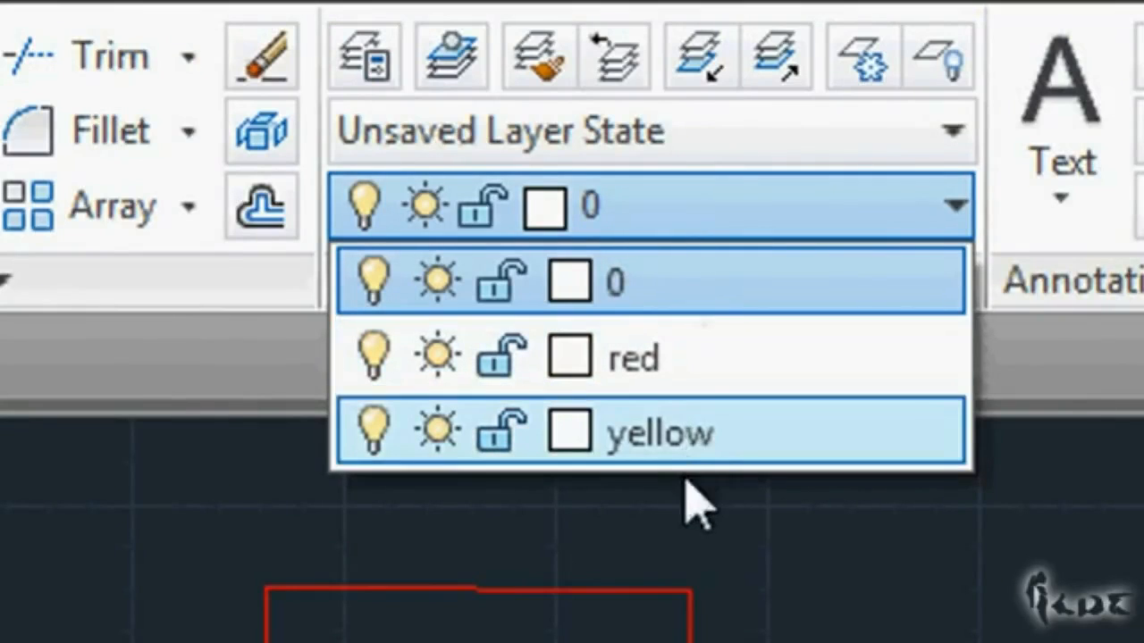
click(685, 312)
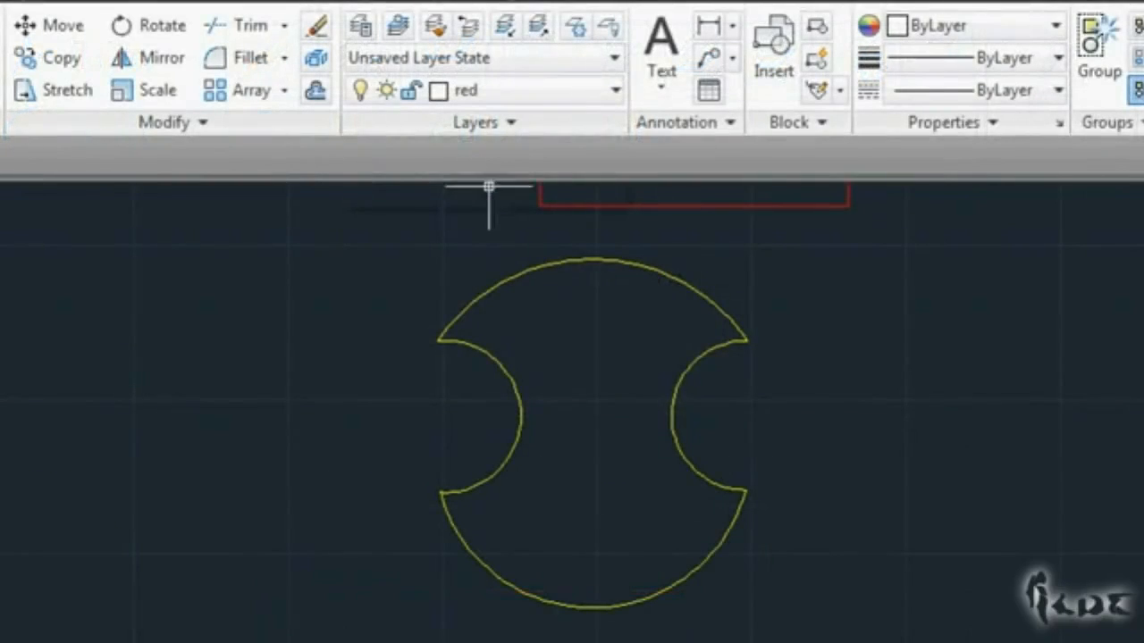
Step: Select the outline of the remaining yellow arc-sided shape, reassign it to the layer "red" and clear the selection
click(679, 386)
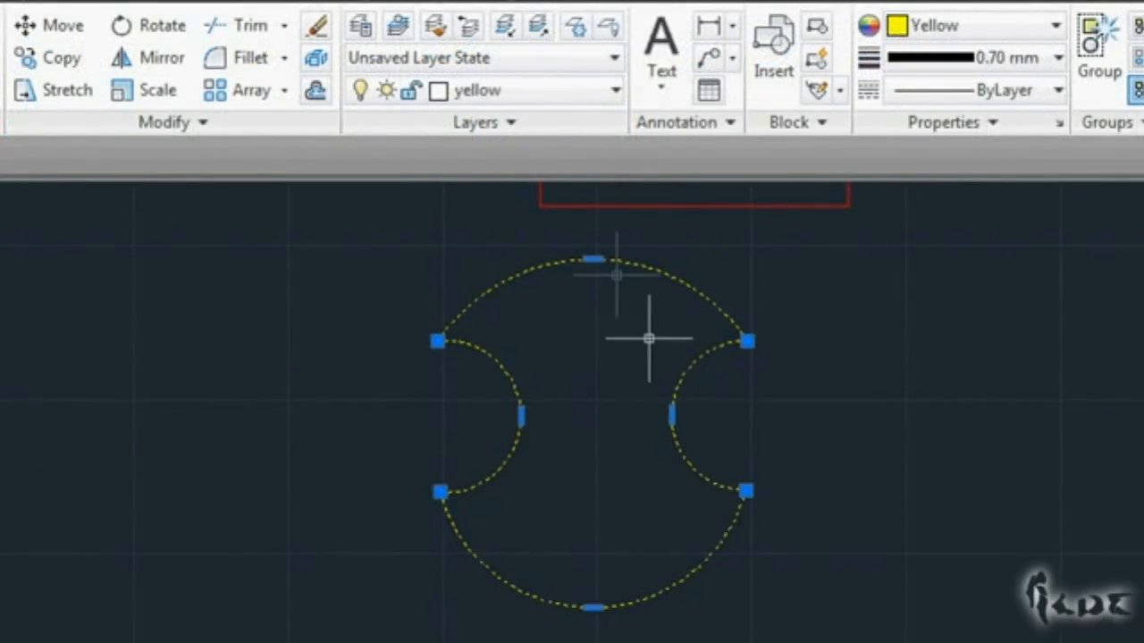
click(507, 105)
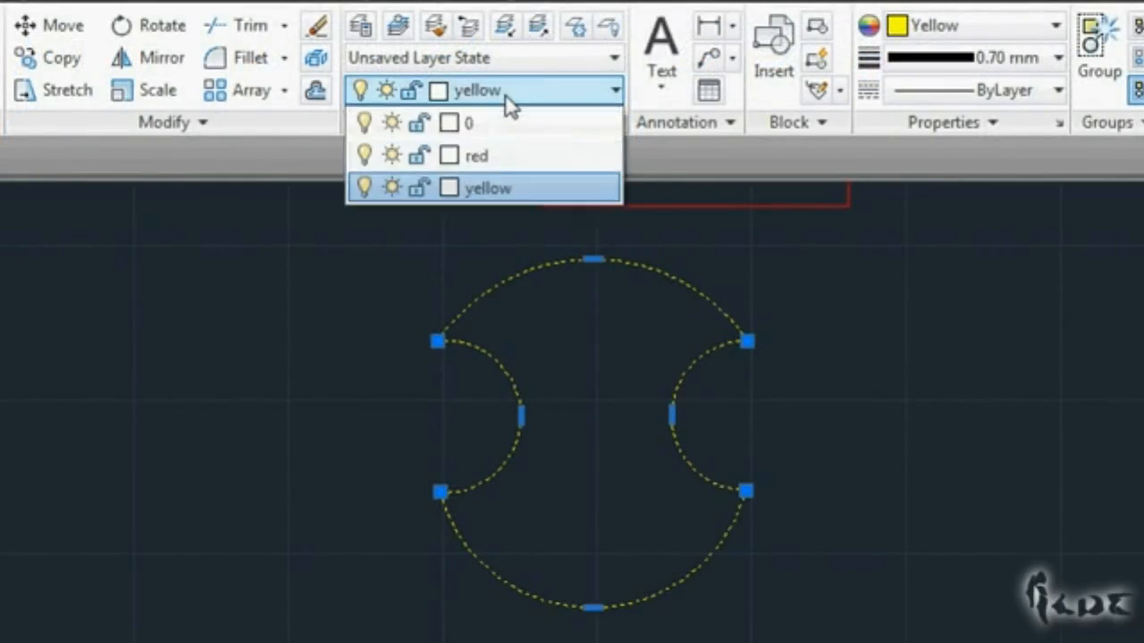
click(534, 160)
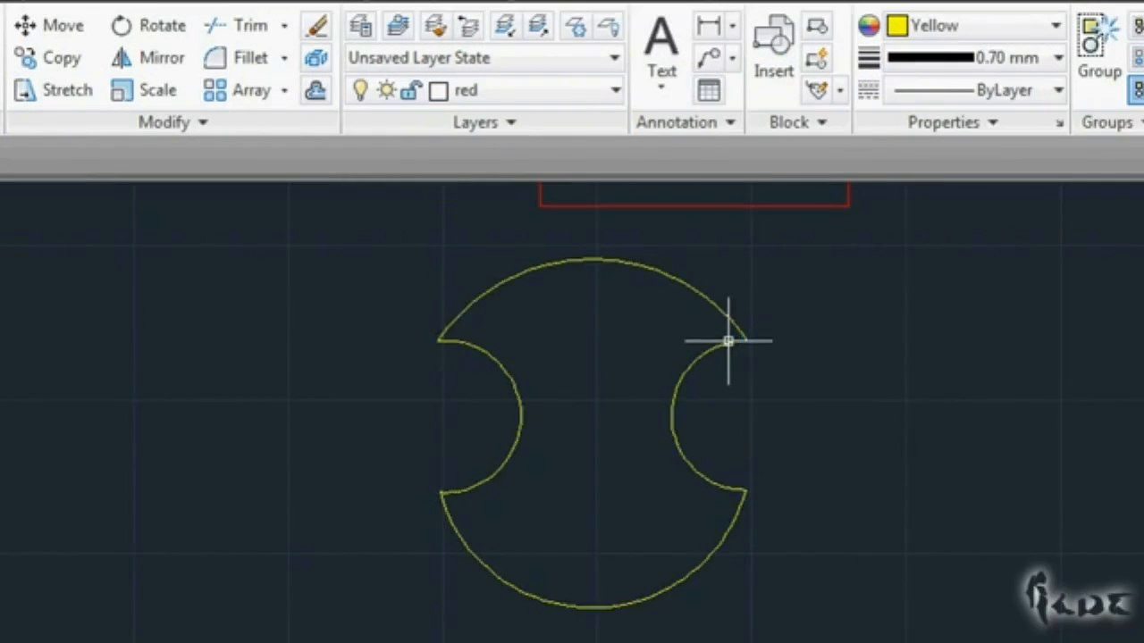
key(Escape)
mouse_move(722, 346)
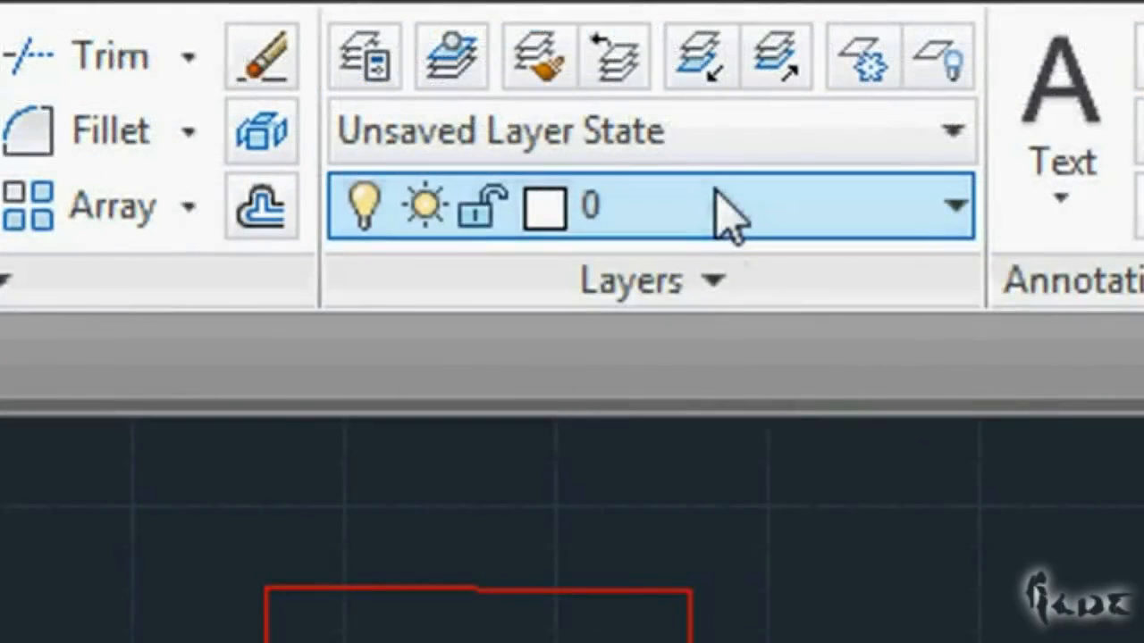
Step: Turn the layers "red" and "yellow" off and back on
click(515, 89)
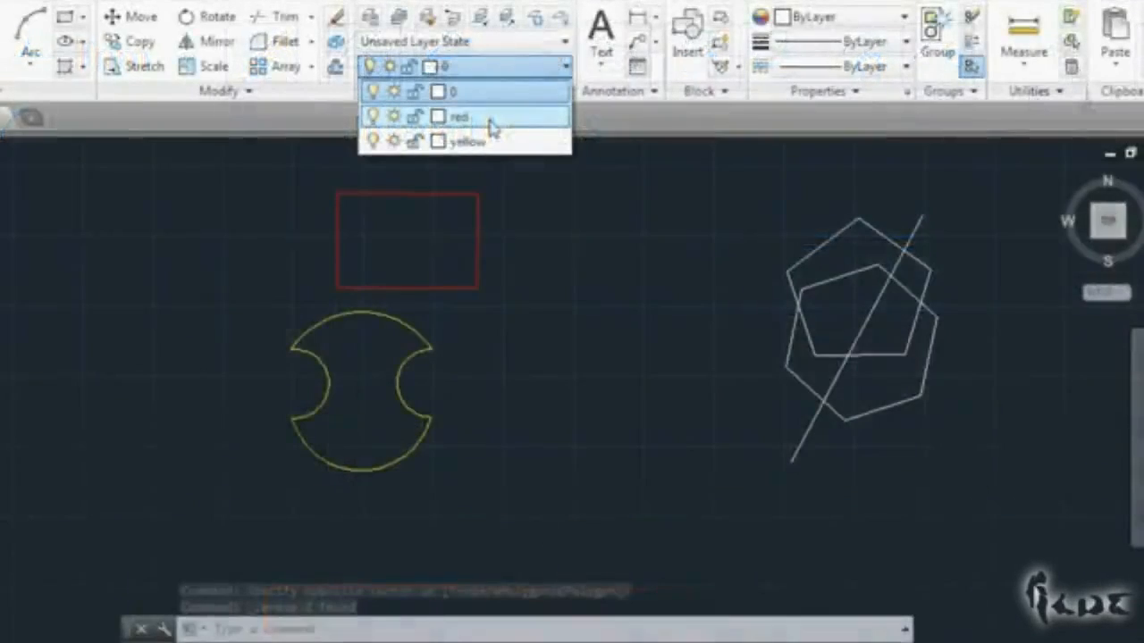
click(373, 118)
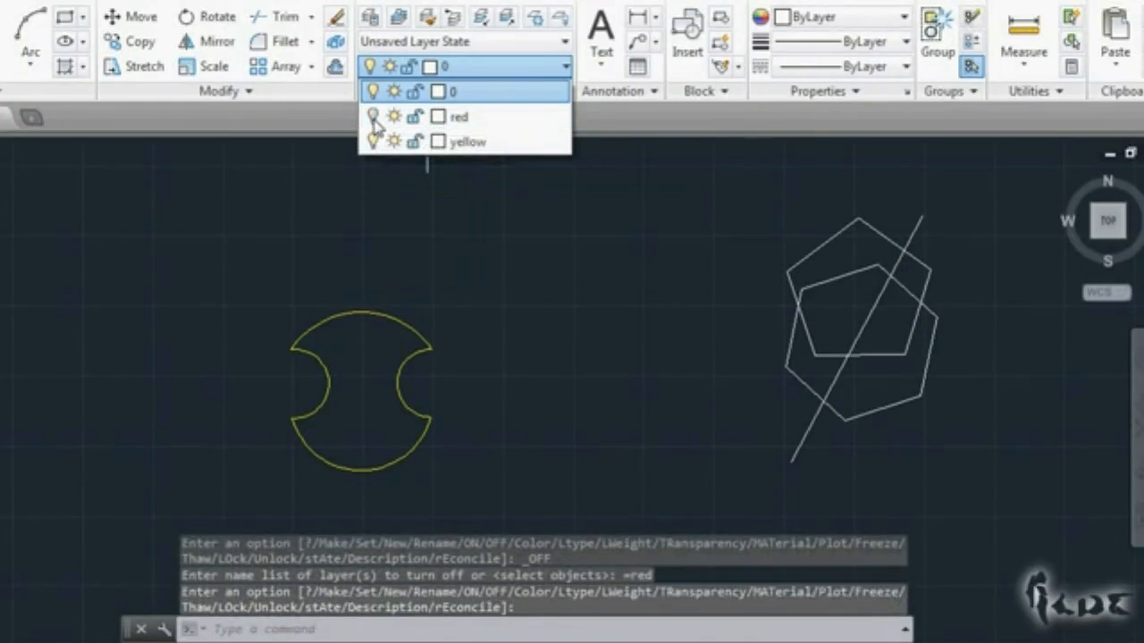
click(440, 224)
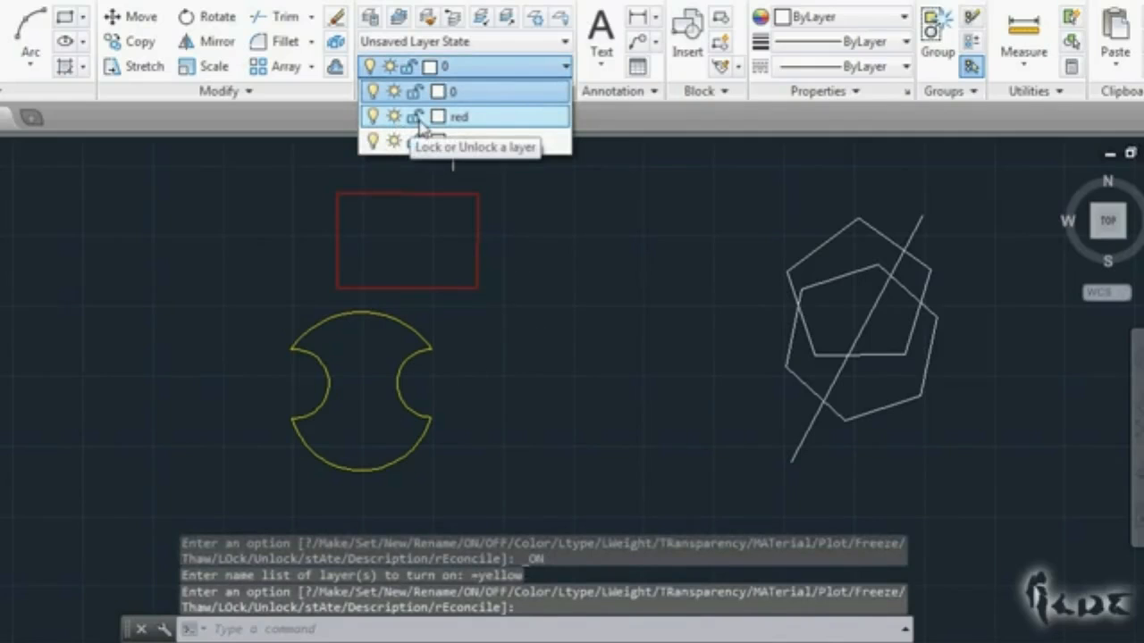
Step: Lock the layer "red" and test it by selecting the rectangle's upper and right sides
click(416, 118)
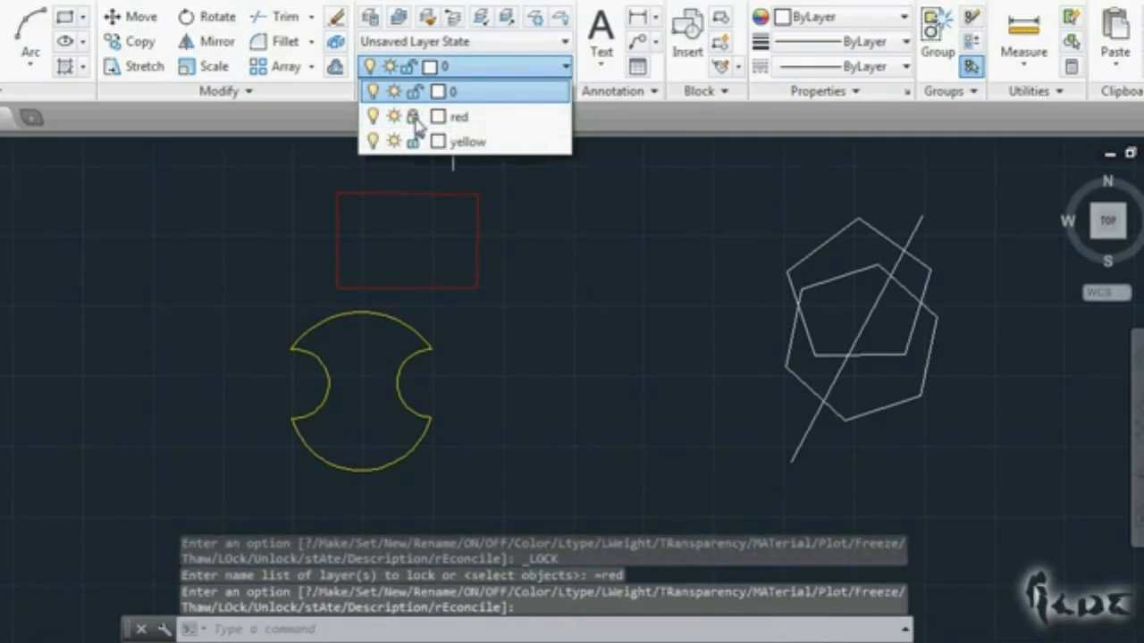
click(469, 164)
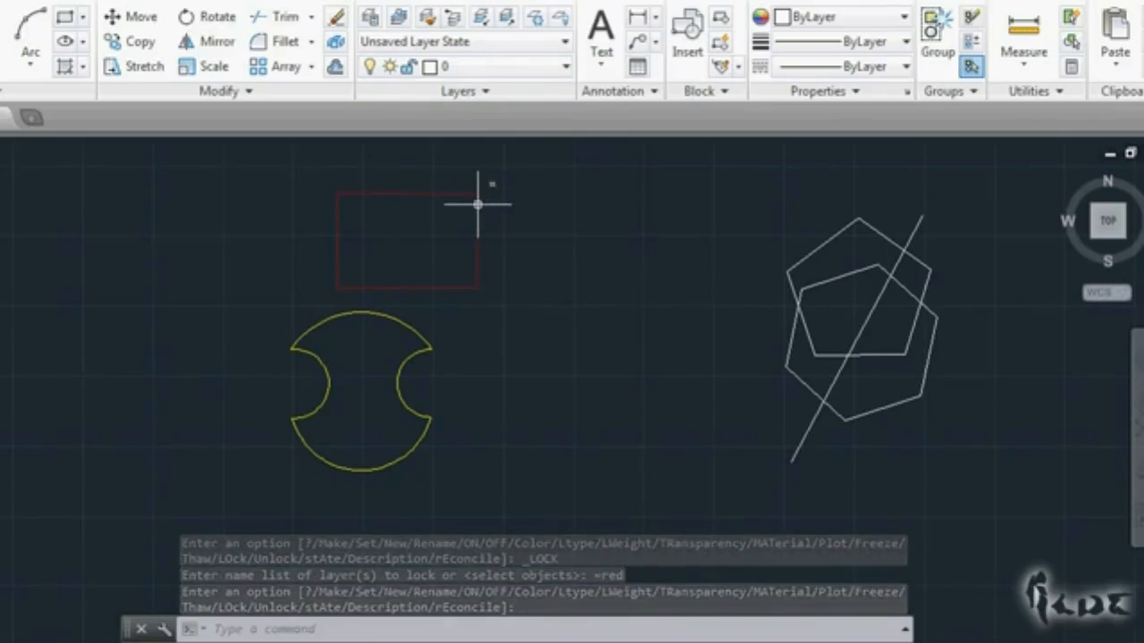
key(Return)
click(446, 195)
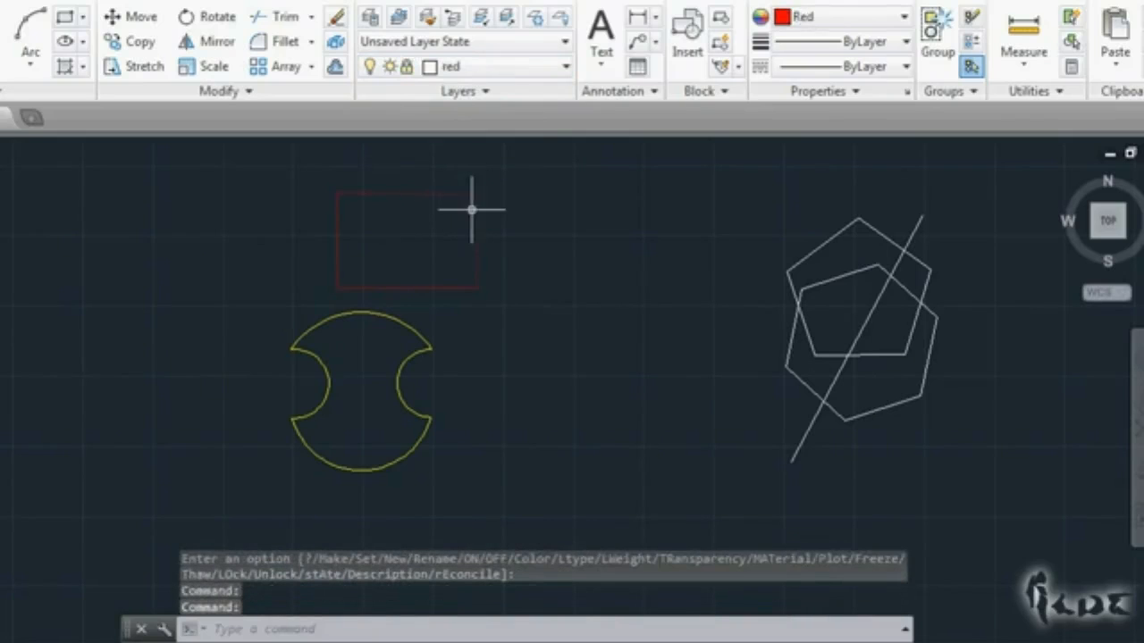
Step: Unlock the layer "red" and lock the layer "yellow" instead
click(416, 66)
click(414, 117)
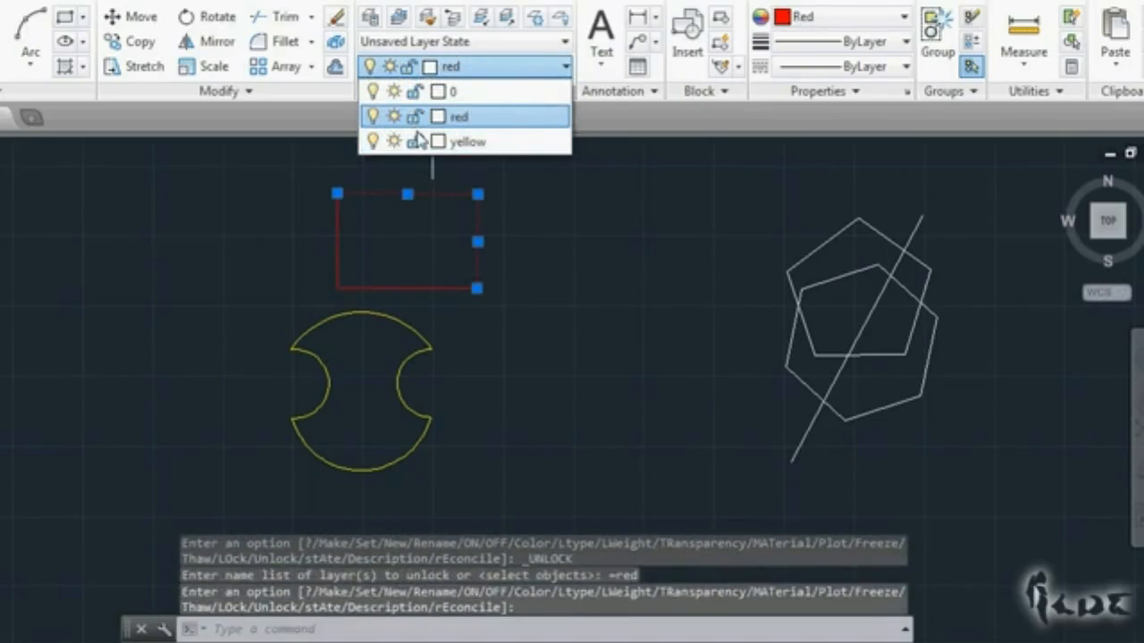
click(416, 145)
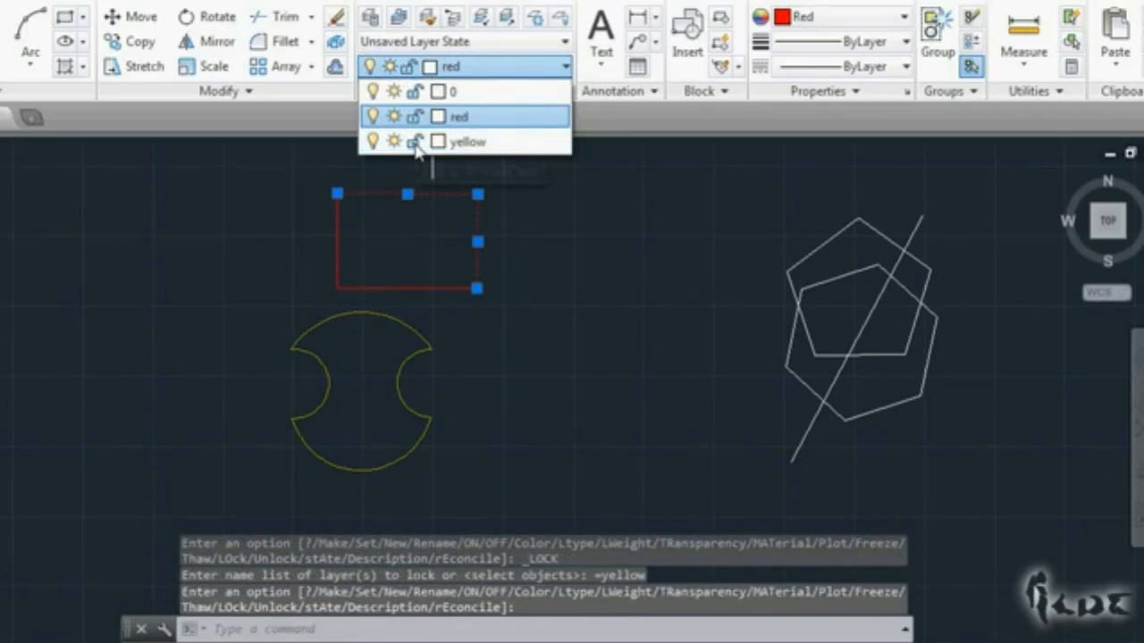
click(420, 366)
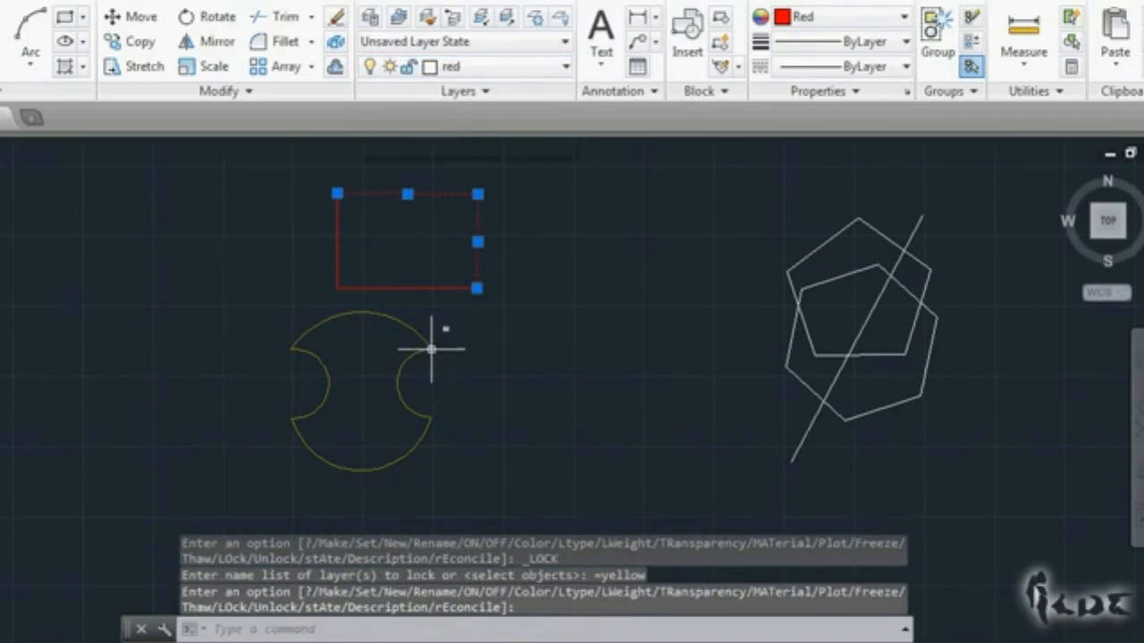
Step: Clear the rectangle selection and select the outline of the arc-sided shape on the locked layer "yellow"
key(Return)
key(Escape)
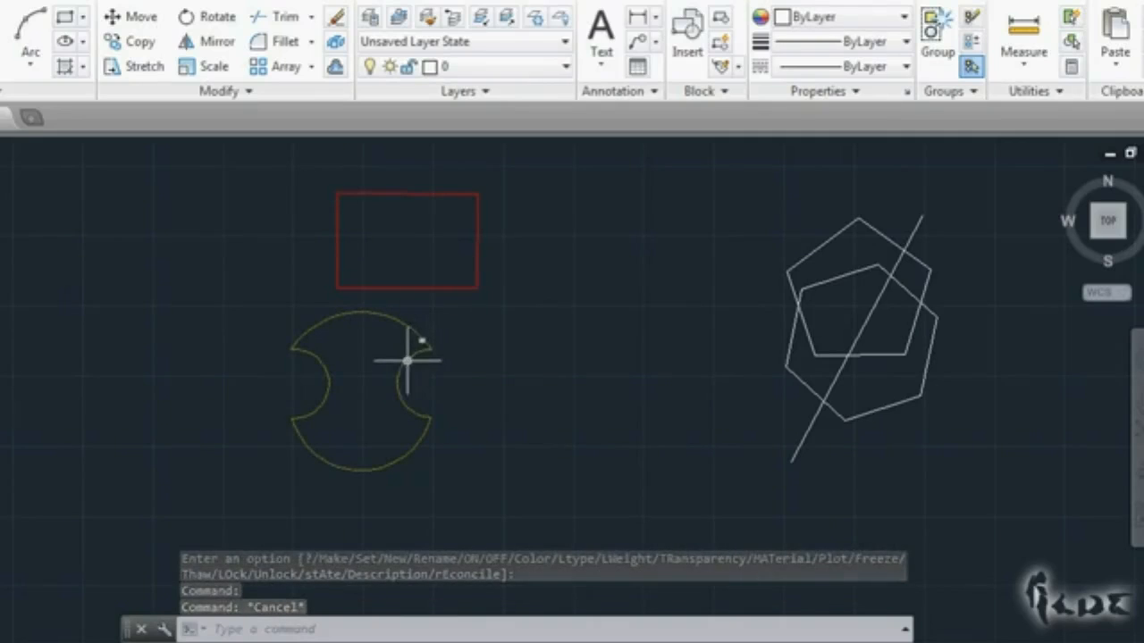
click(407, 361)
click(420, 353)
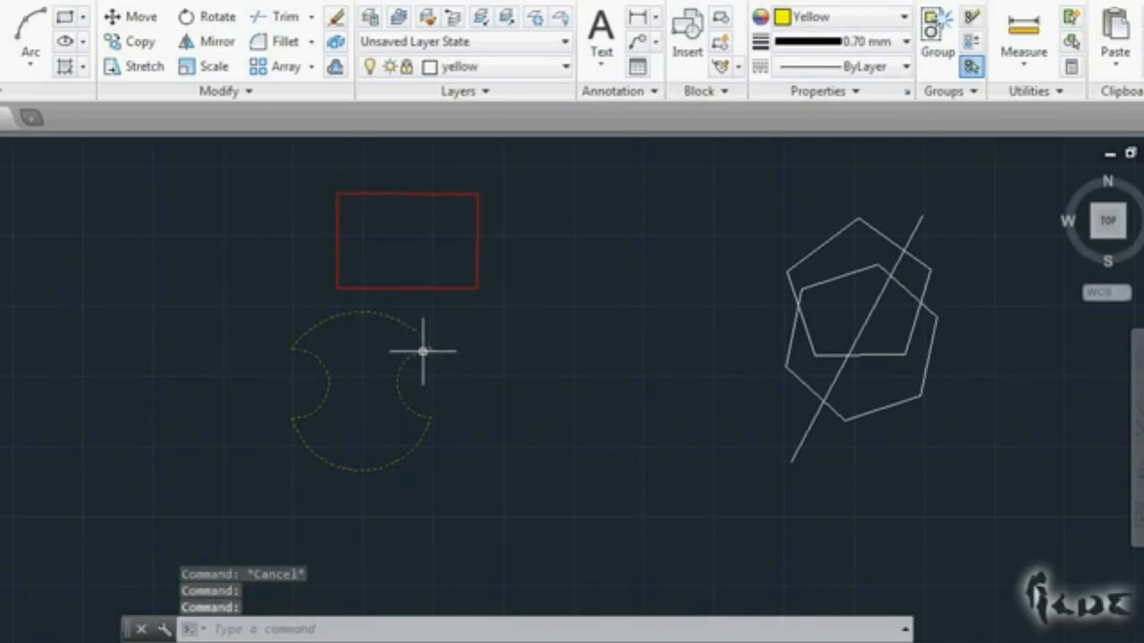